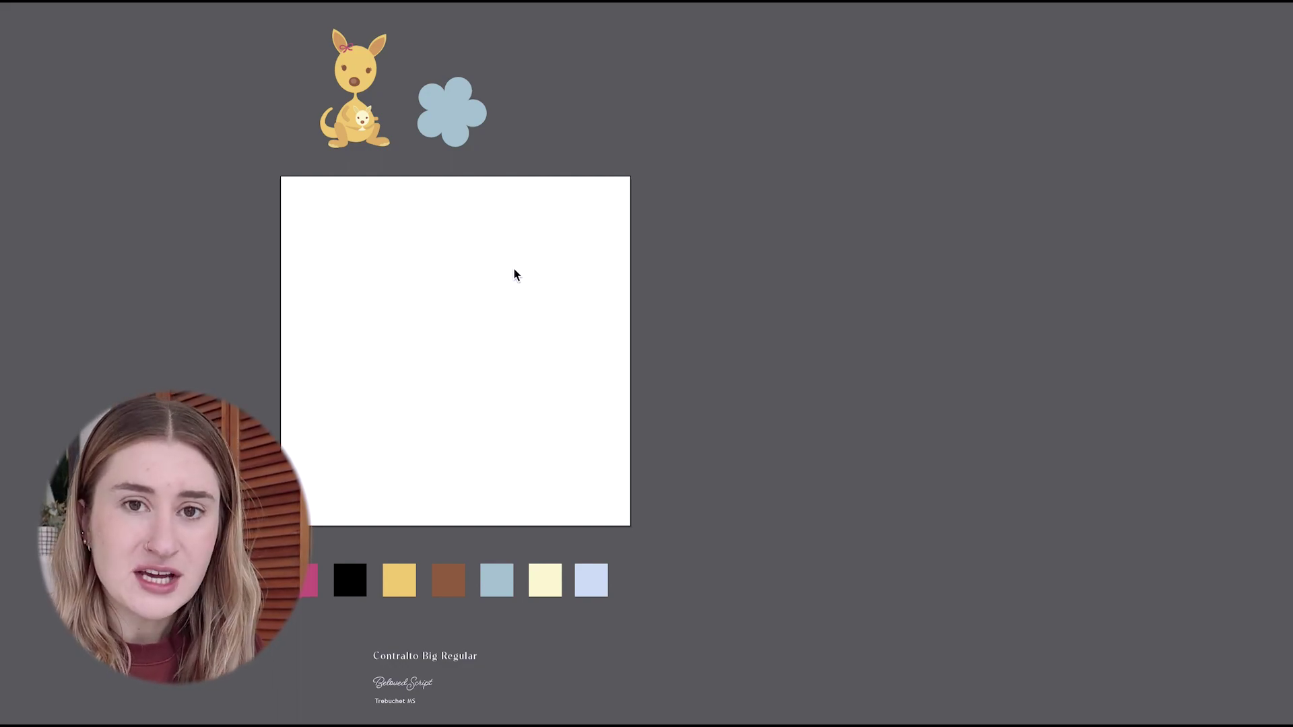
Step: Move the kangaroo to the centre of the artboard and enlarge it
click(364, 135)
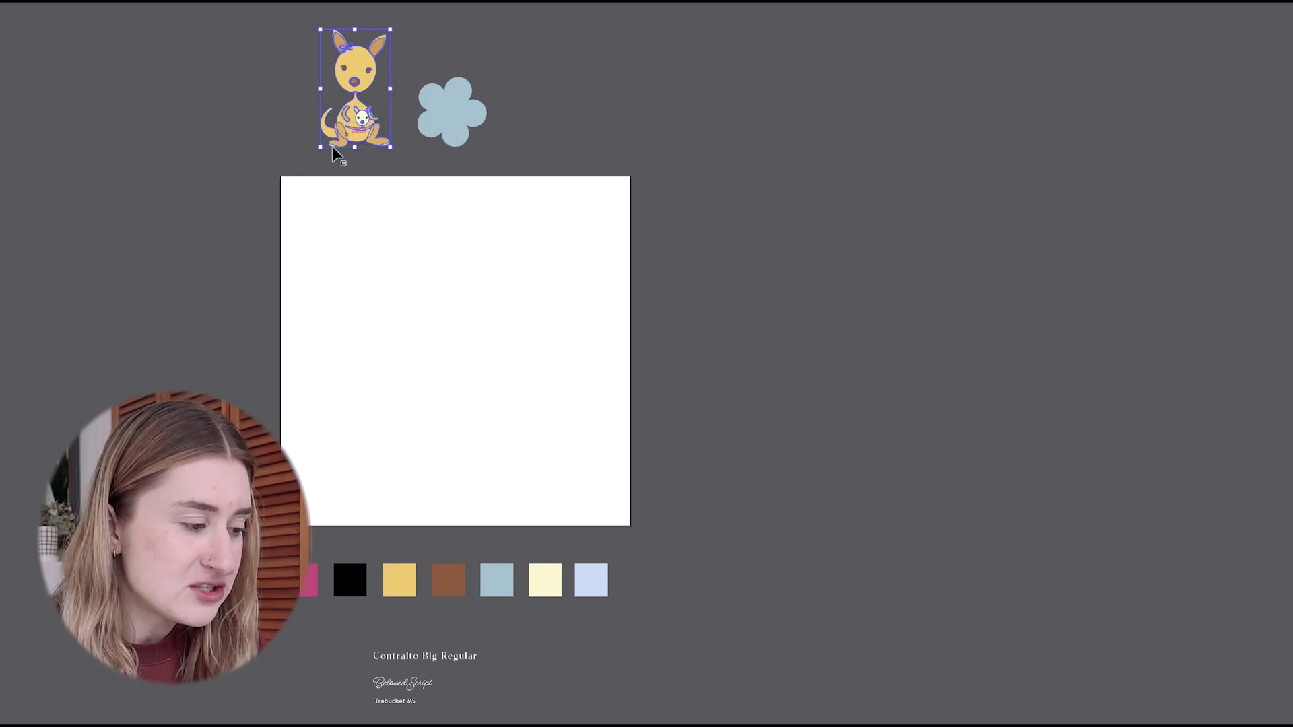
click(292, 187)
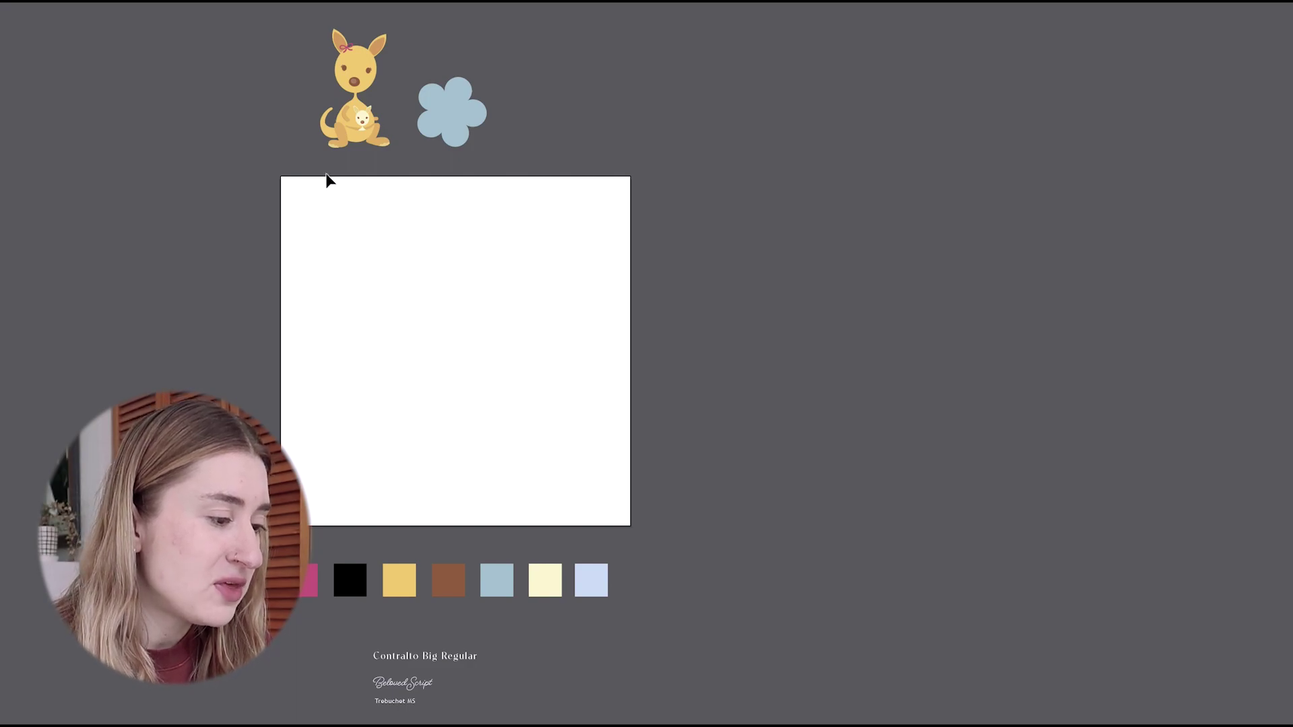
drag(351, 123, 447, 375)
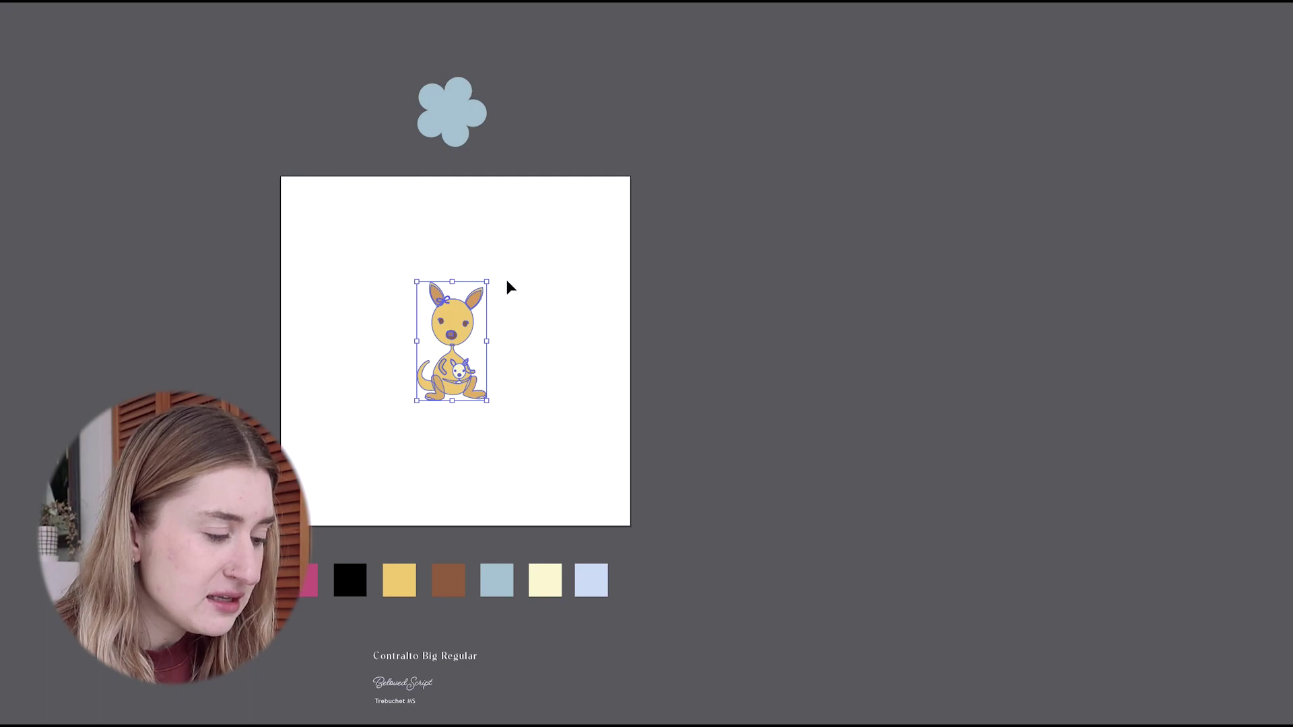
drag(486, 282, 528, 249)
click(597, 293)
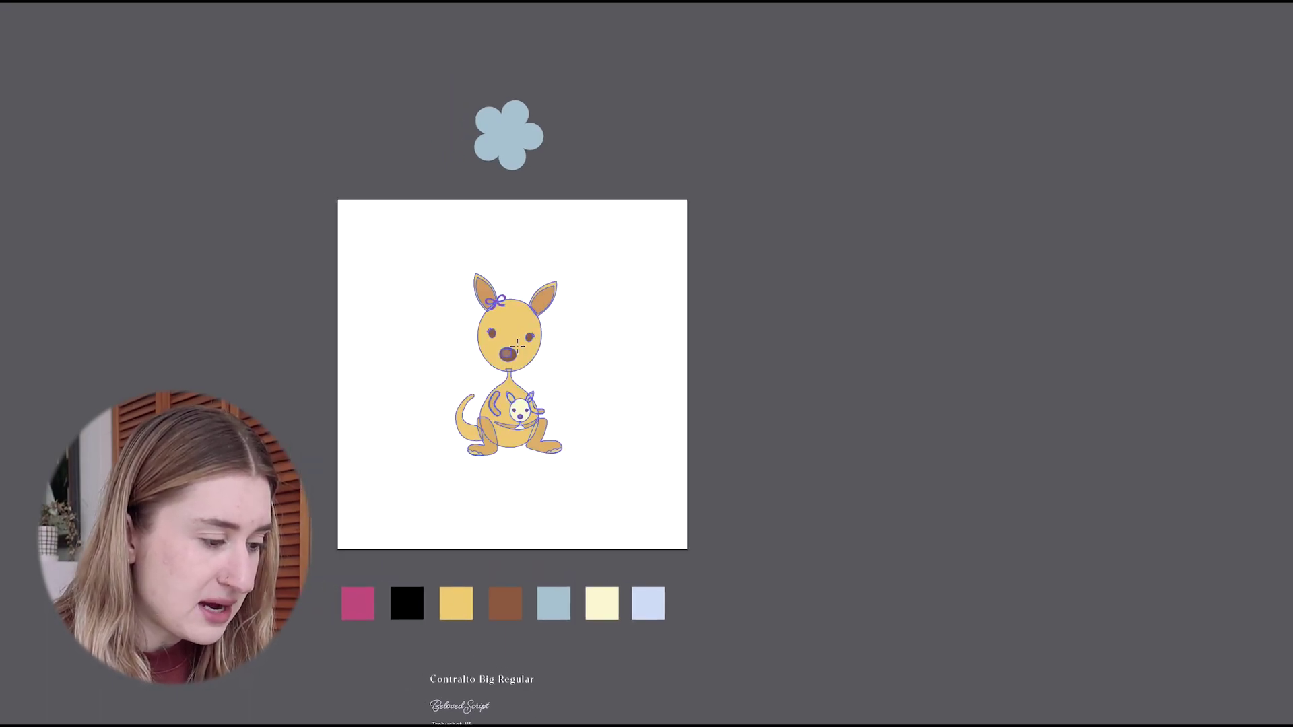
Step: Fine-tune the kangaroo's size and position, select it, and switch to Photoshop
drag(511, 353, 514, 345)
drag(565, 267, 576, 255)
drag(520, 303, 520, 313)
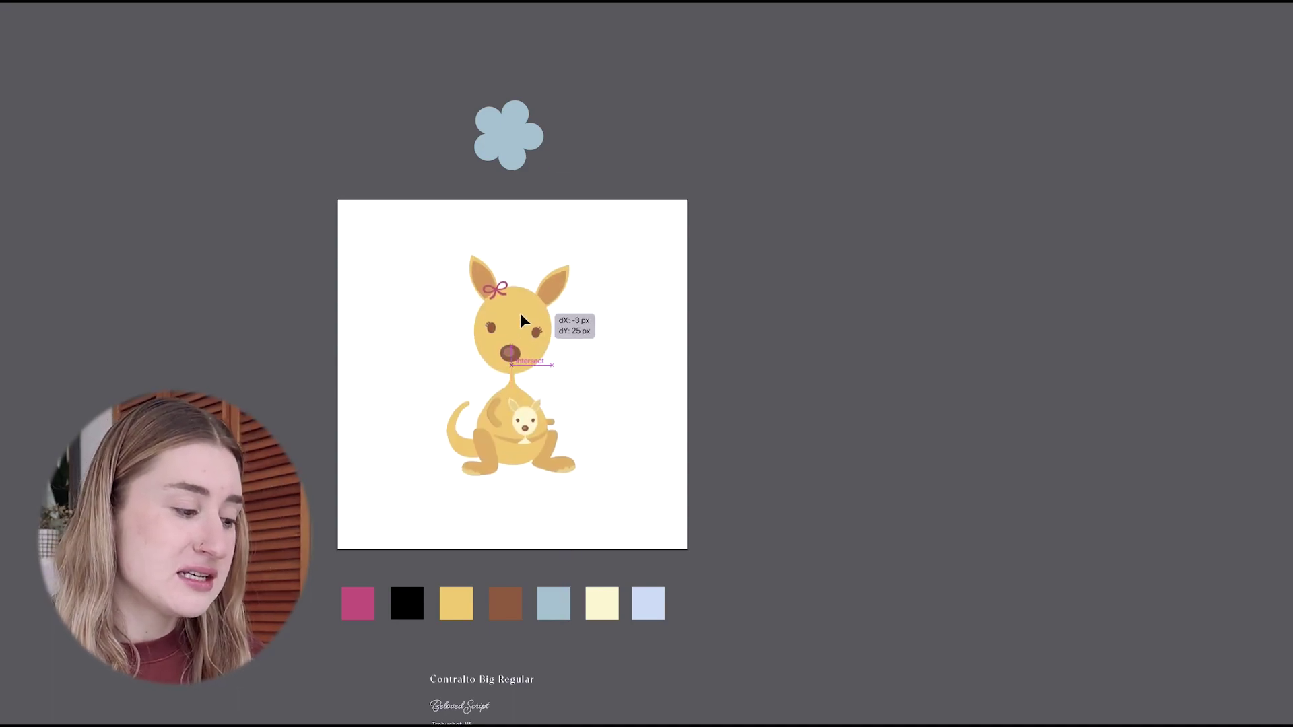
click(637, 320)
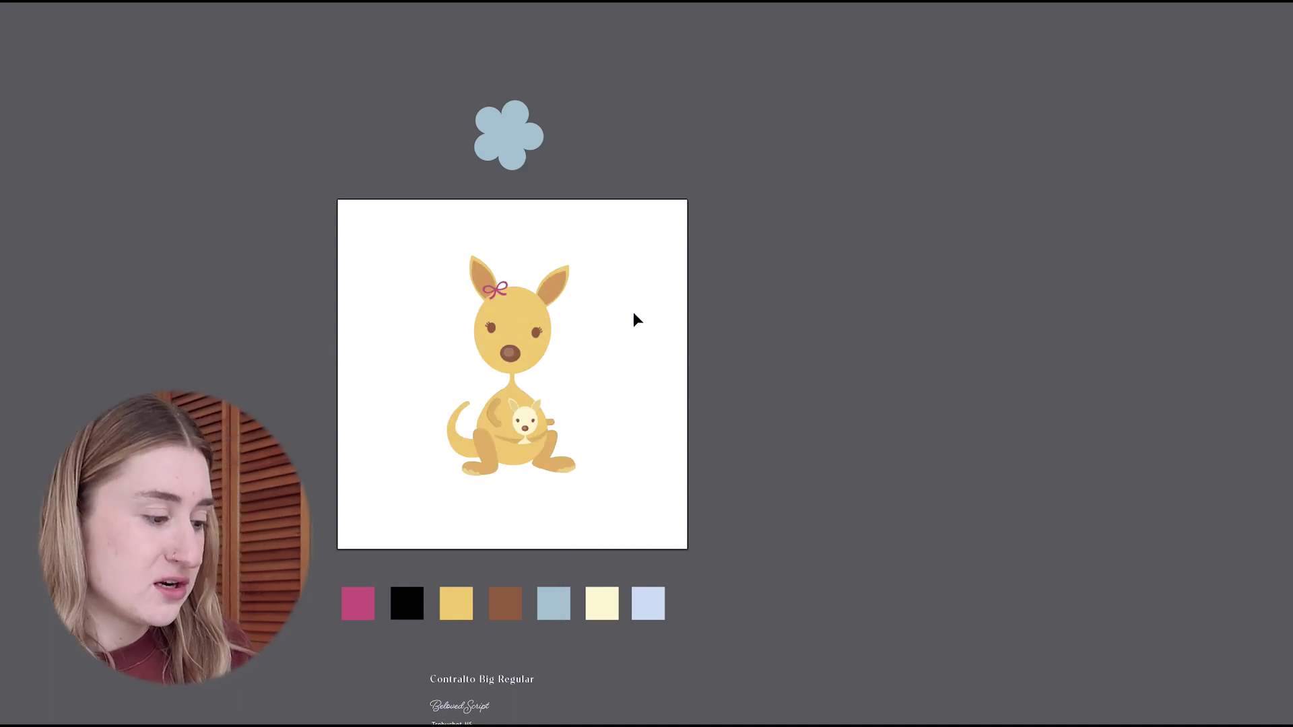
click(505, 312)
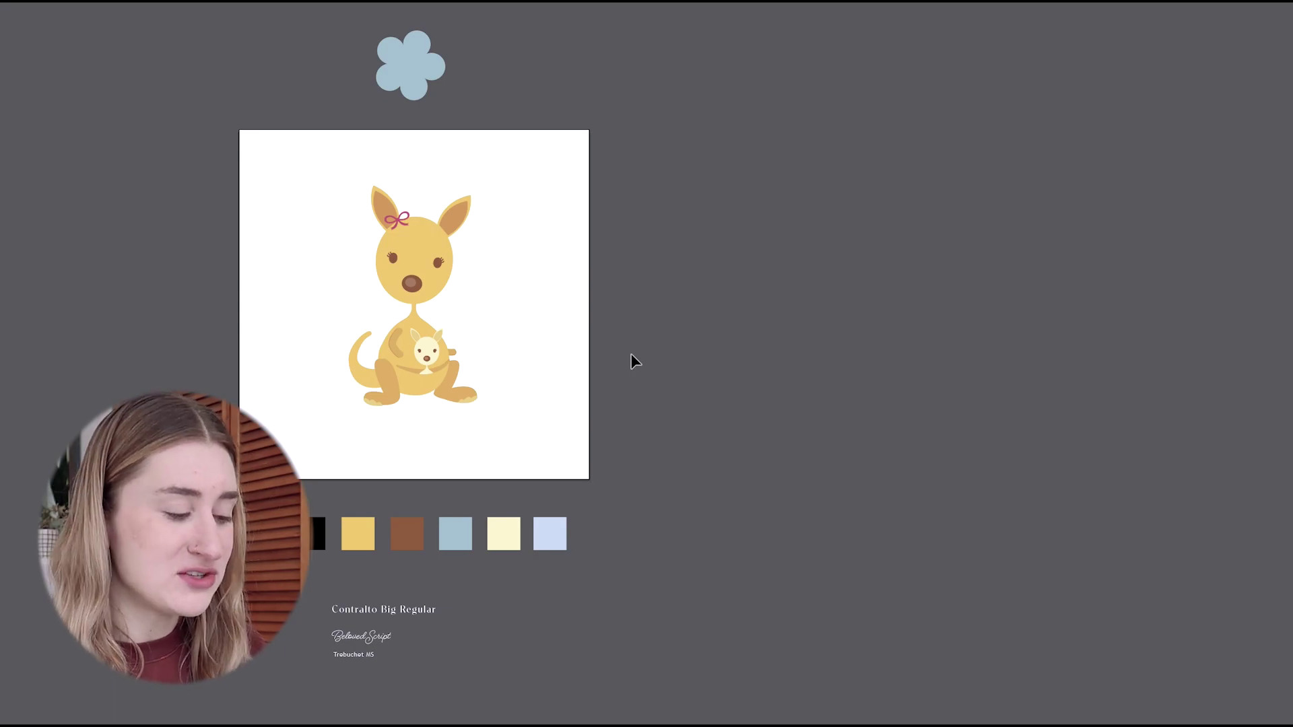
key(super+Tab)
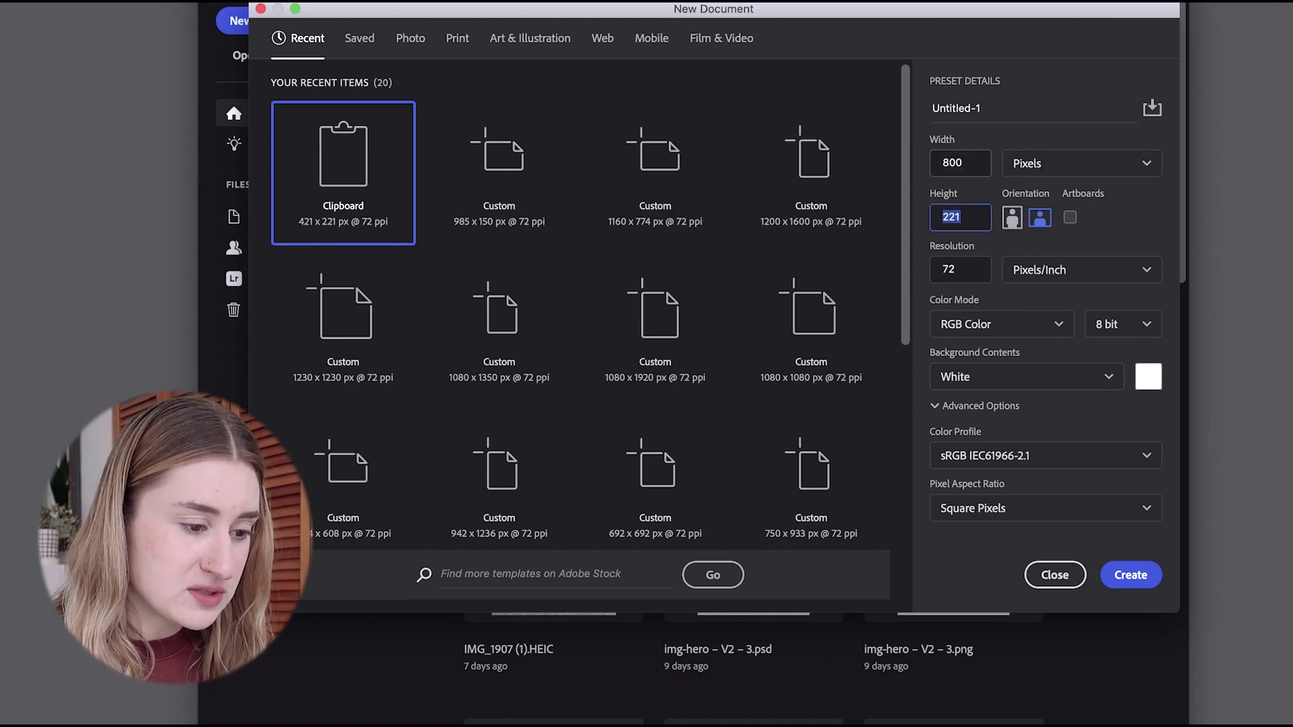
Step: Create the 800×800 px document and paste the kangaroo into it as a smart object
key(Return)
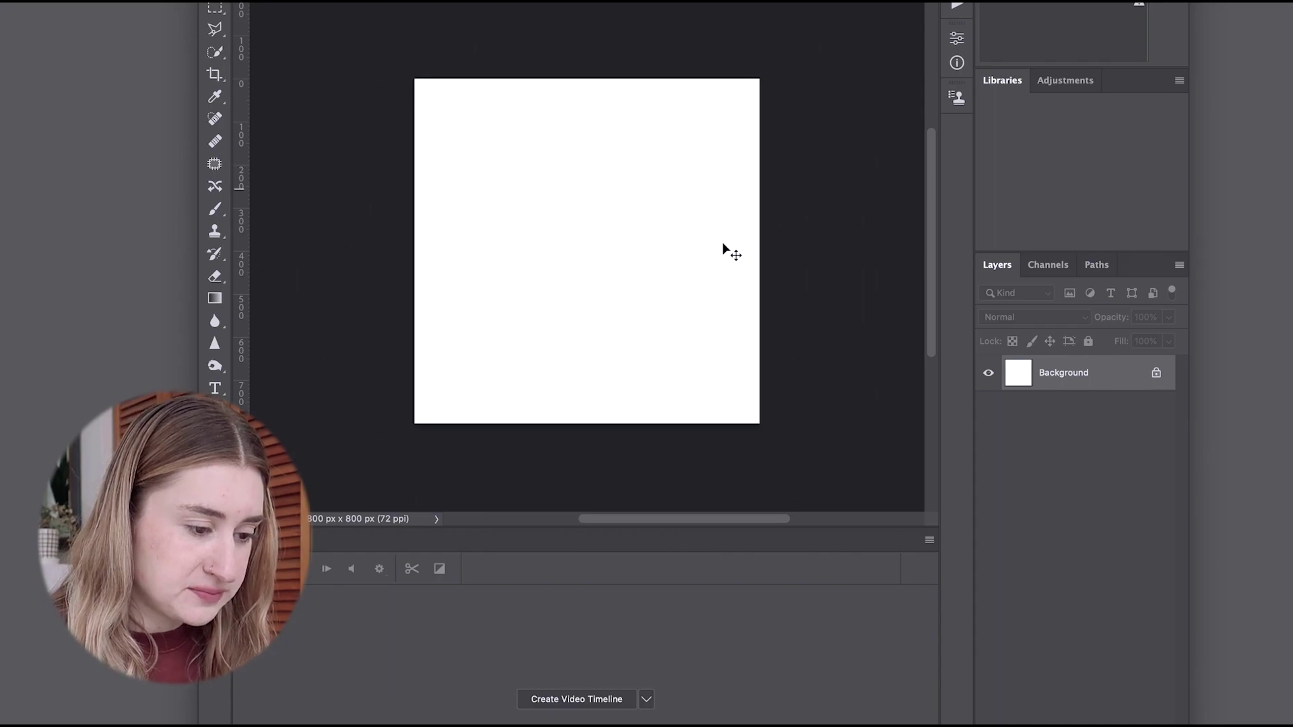
key(ctrl+v)
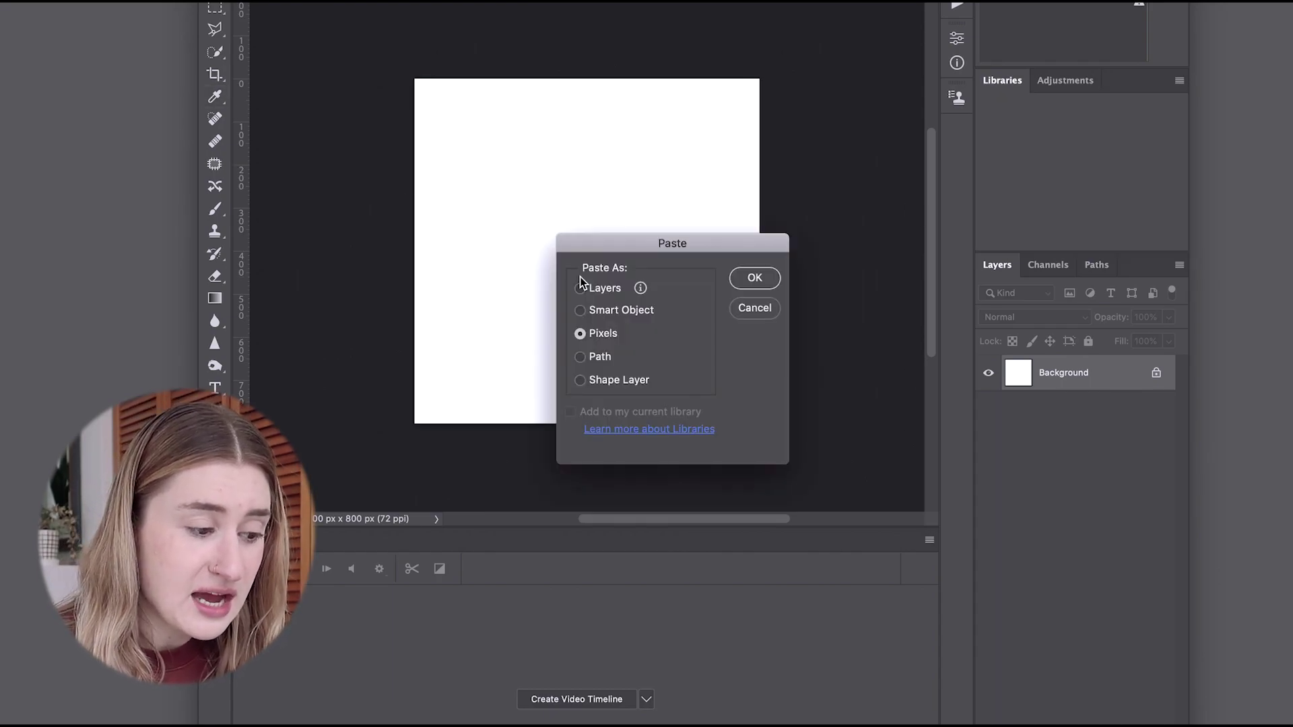
click(633, 310)
click(613, 331)
click(632, 309)
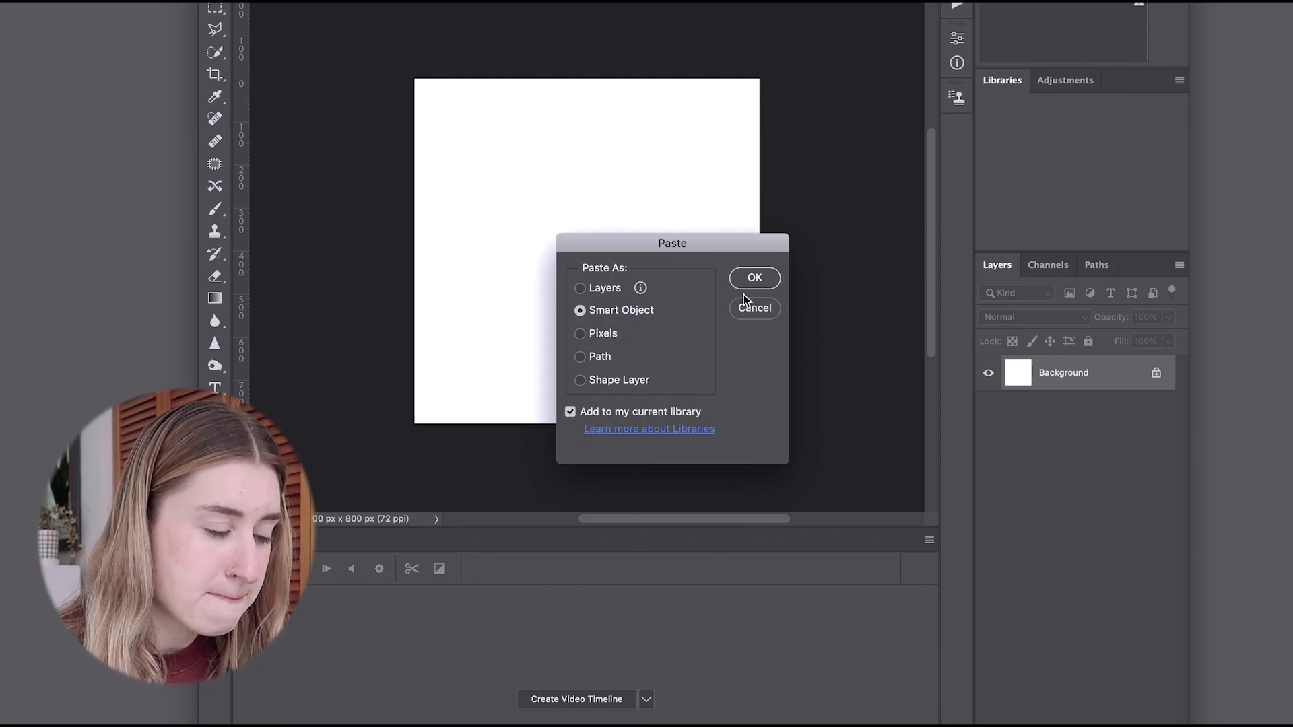
click(754, 278)
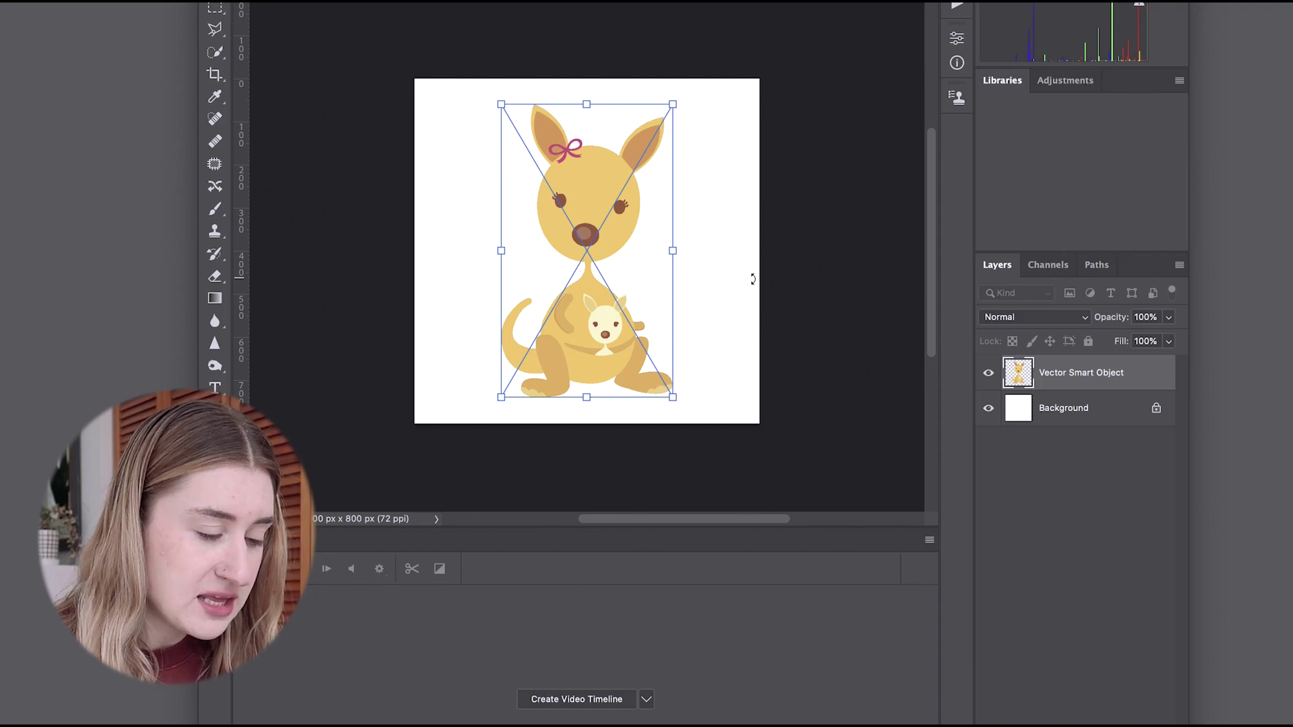
key(Return)
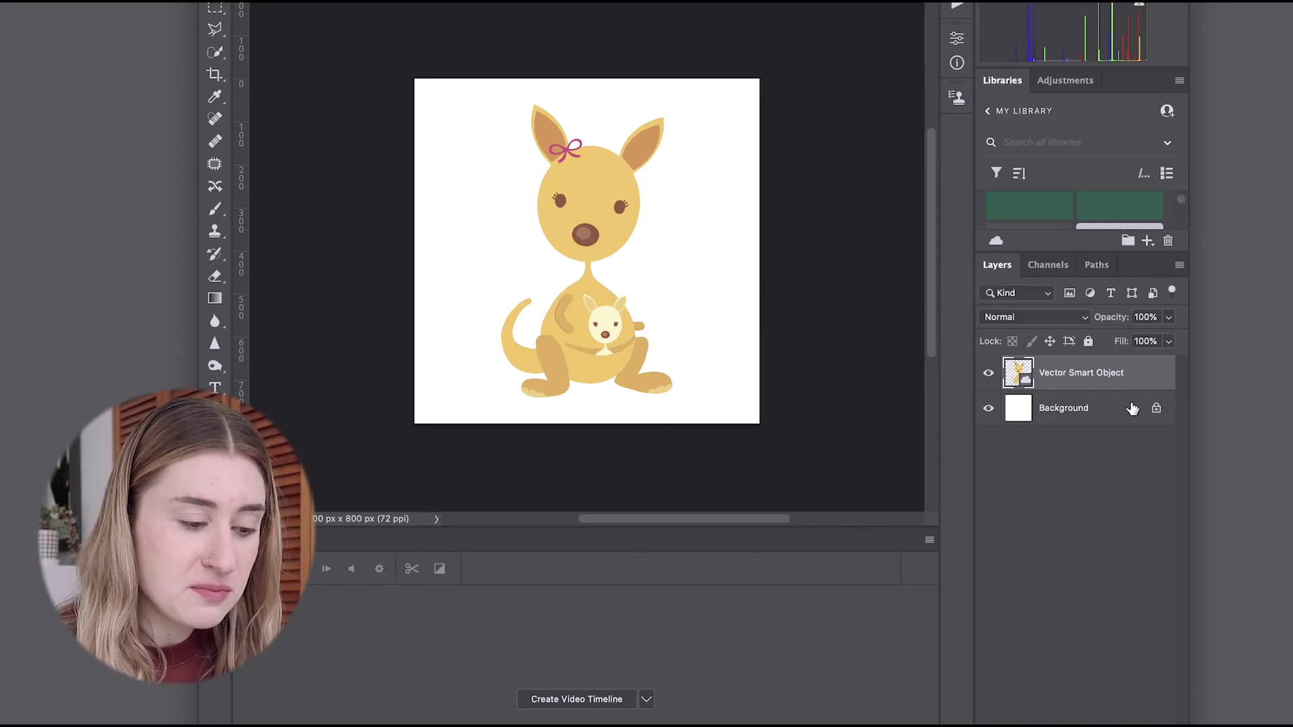
Step: Unlock and delete the white Background layer
click(1129, 416)
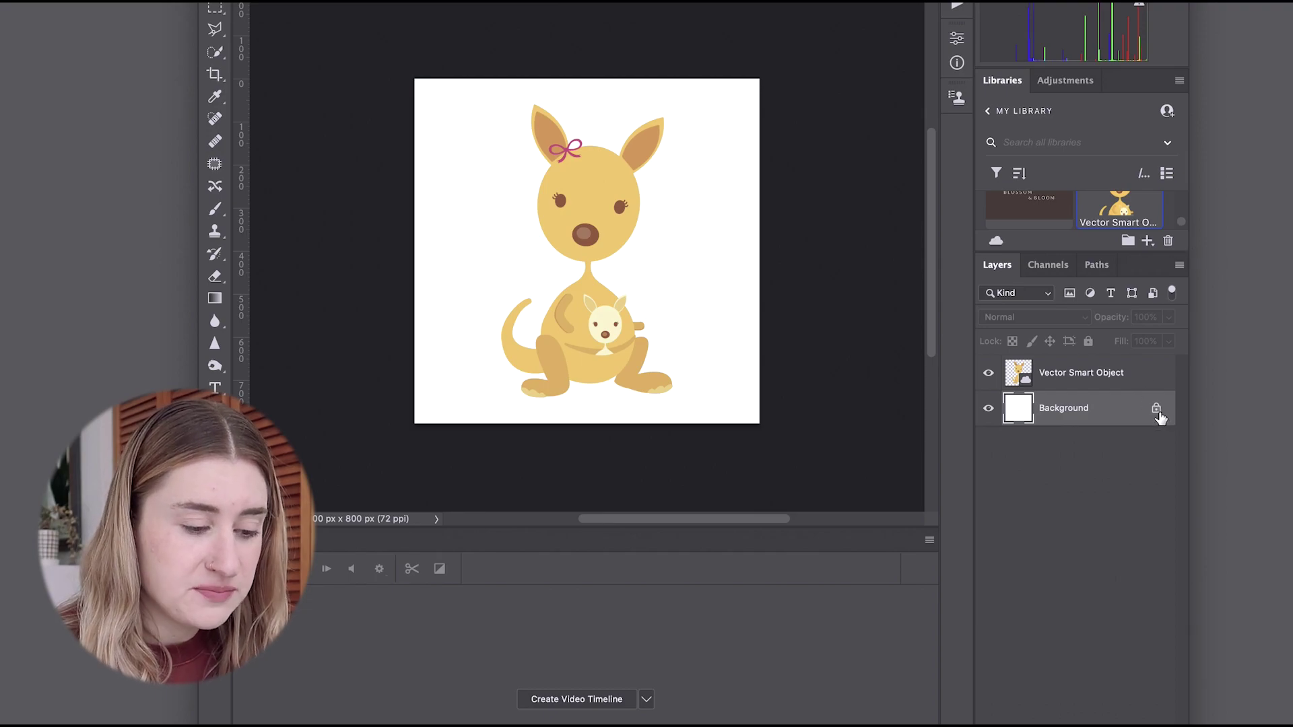
click(1157, 411)
key(Delete)
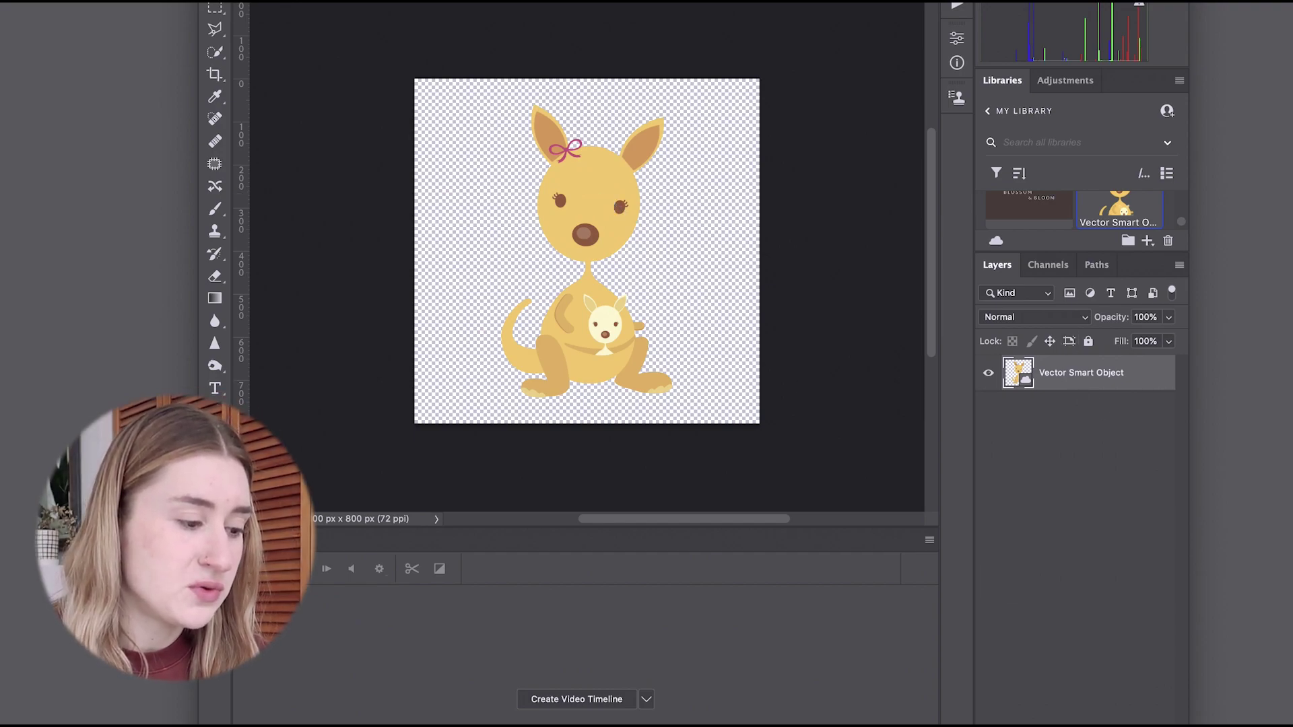
Step: Duplicate the kangaroo layer aligned with the original and create a video timeline
key(ctrl+j)
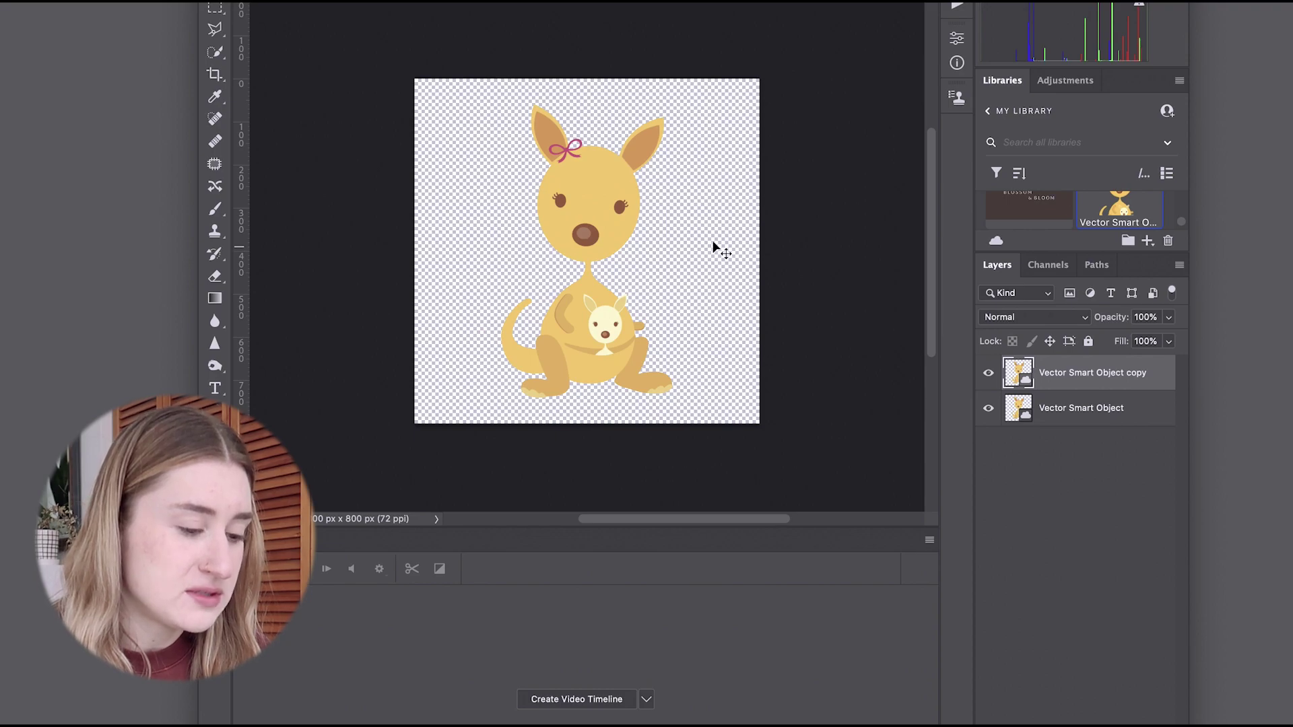
drag(619, 186, 607, 188)
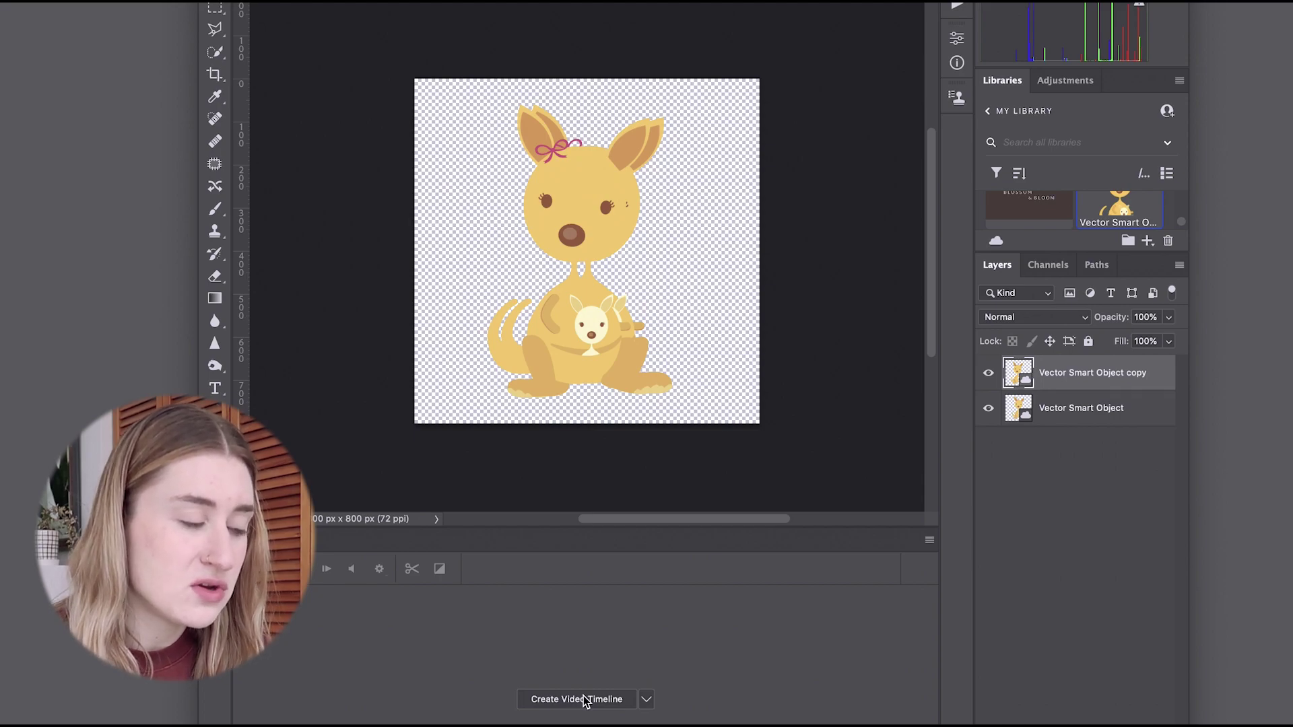
click(535, 1)
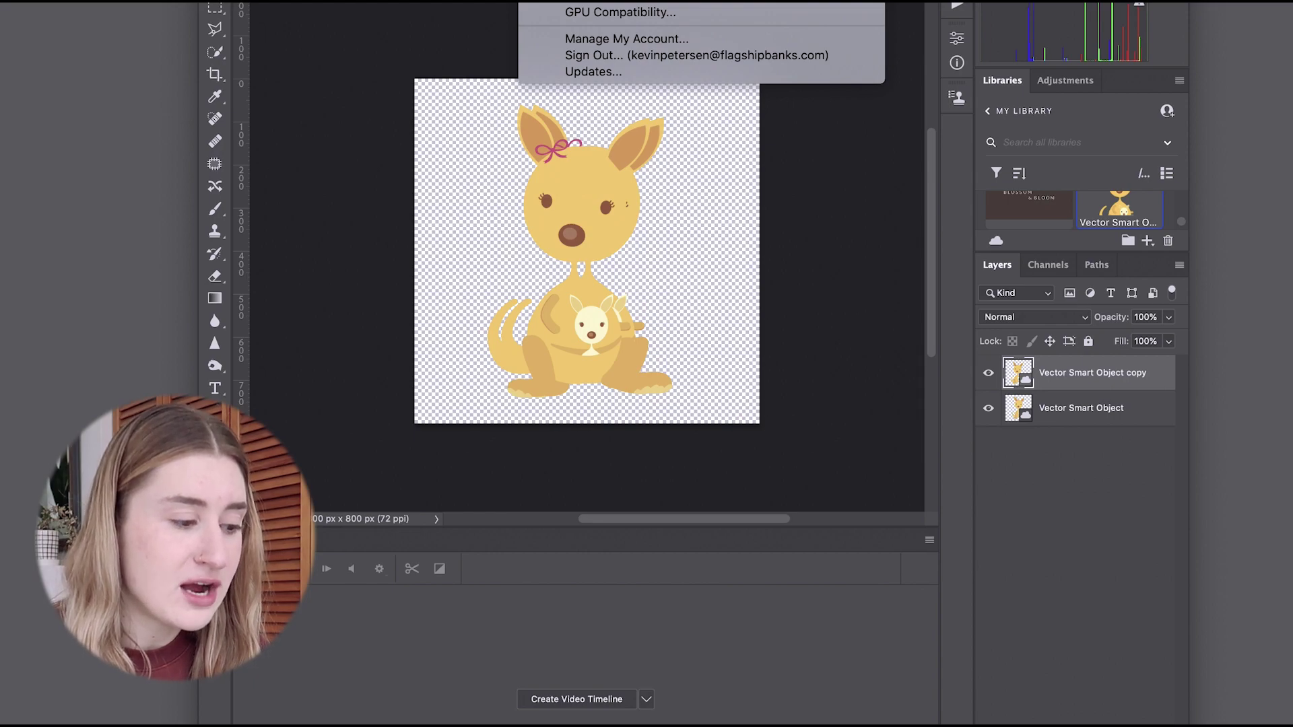
key(Escape)
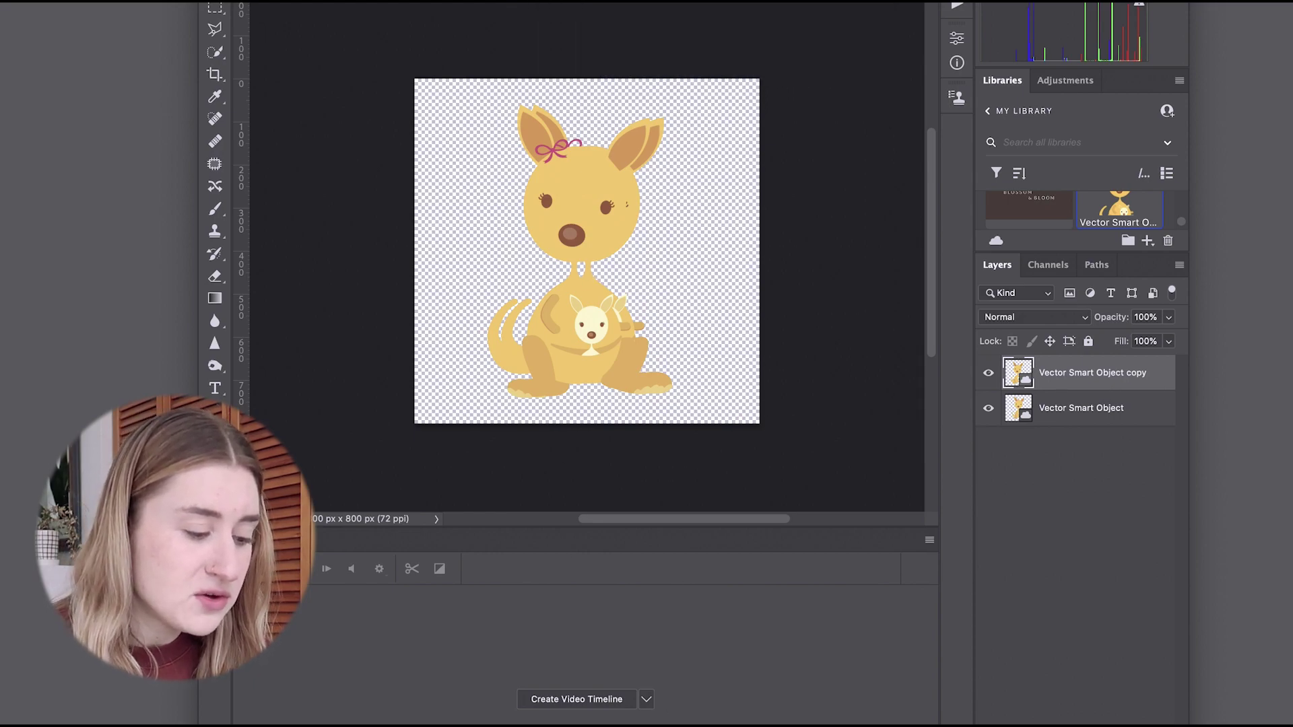
click(553, 704)
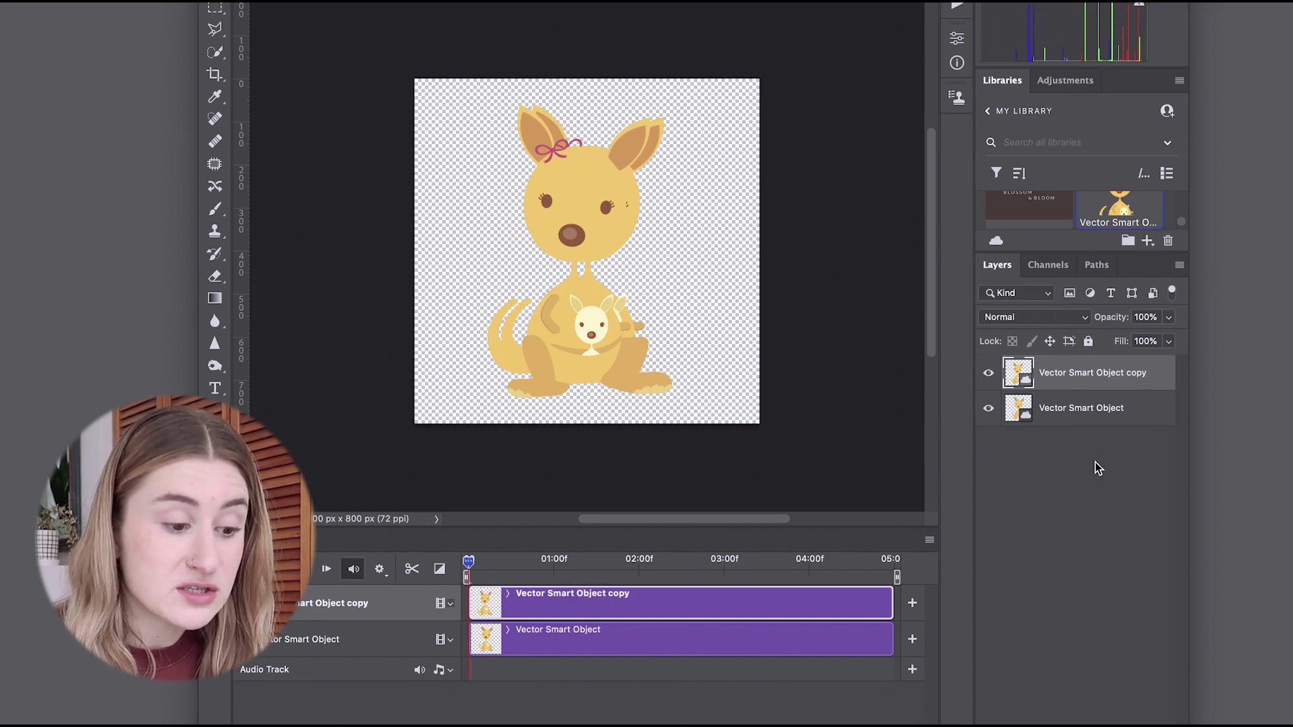
Step: Start the kangaroo copy clip about one second later and preview the playback
click(1089, 421)
click(568, 591)
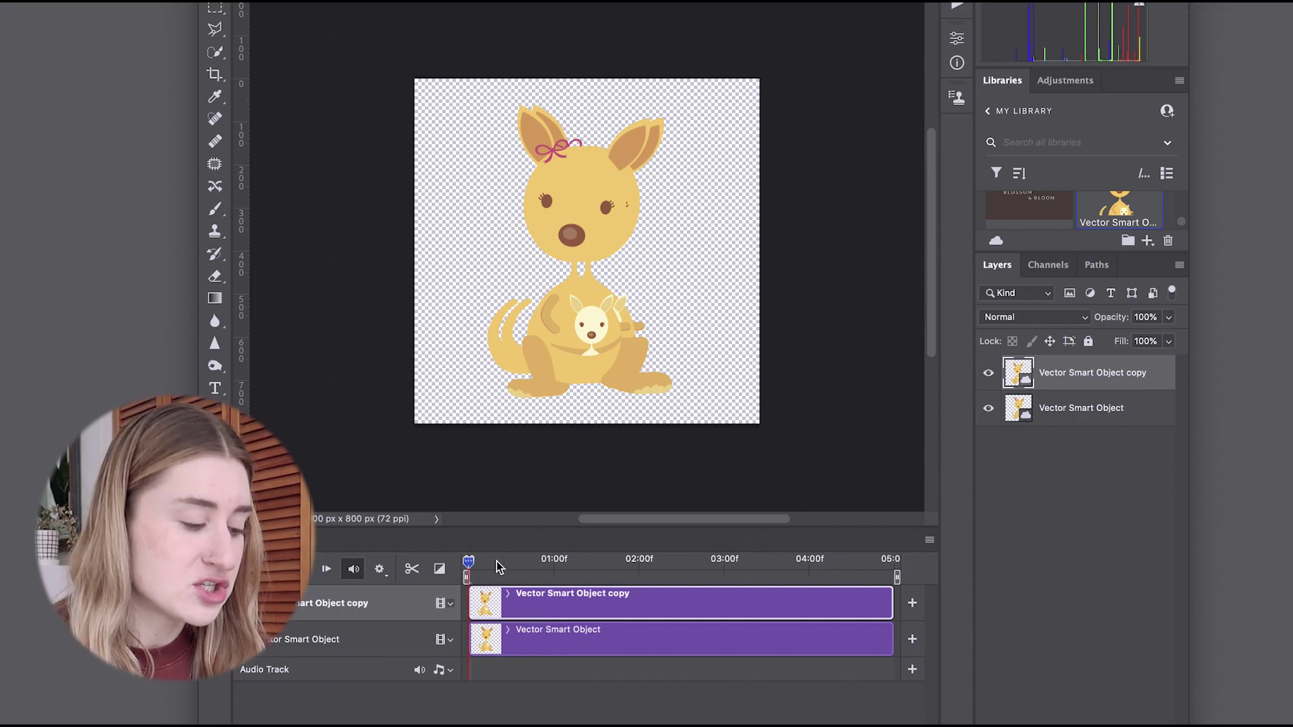
drag(523, 612, 600, 606)
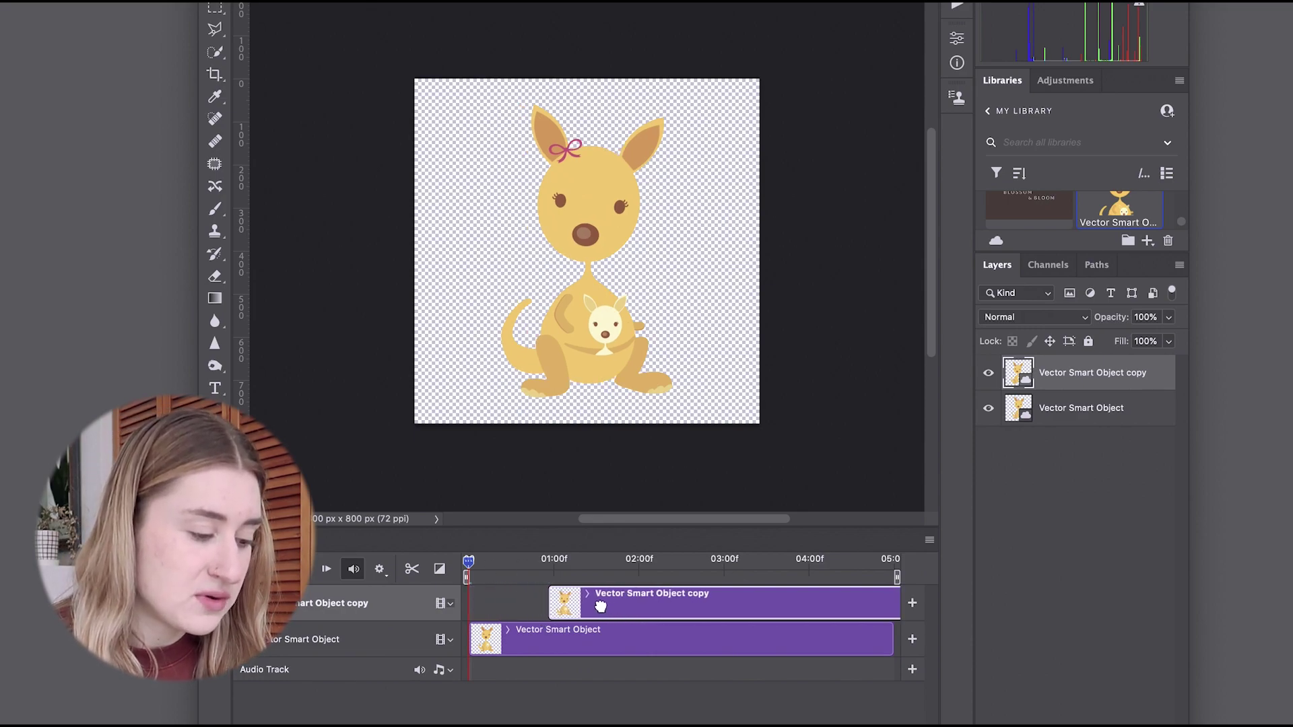
key(space)
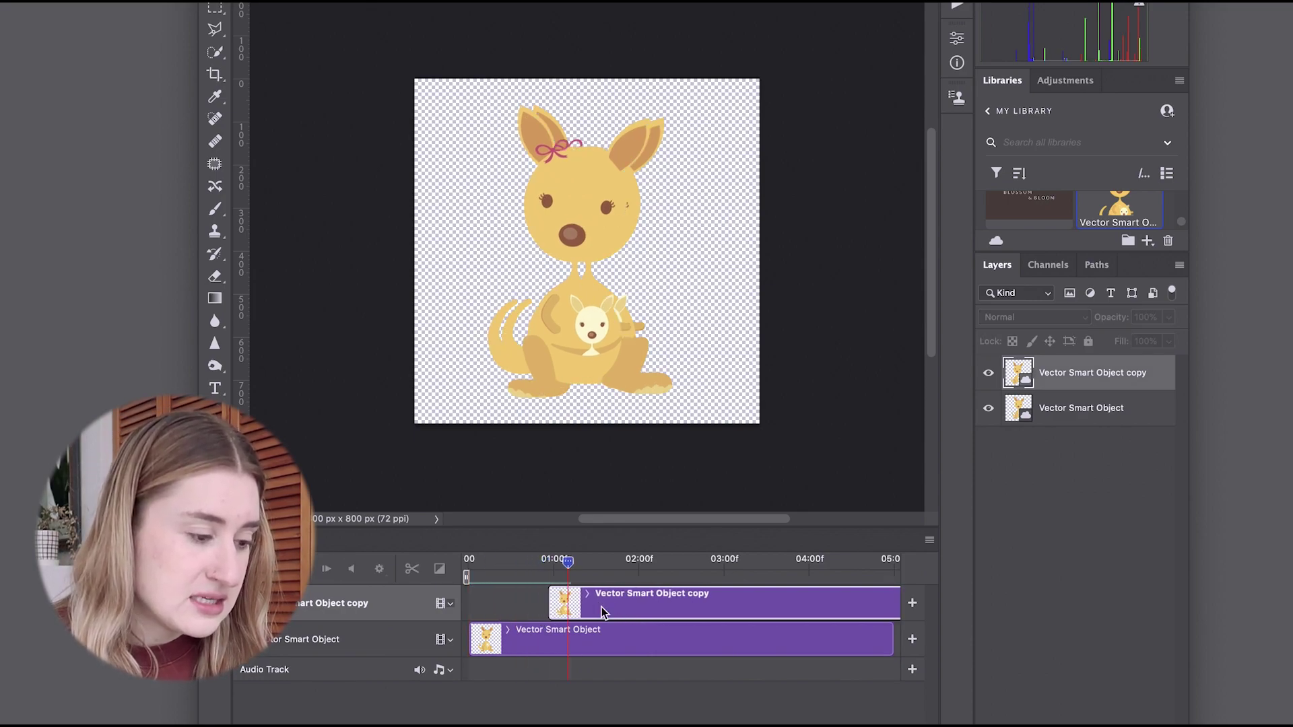
key(space)
drag(738, 568, 468, 566)
key(space)
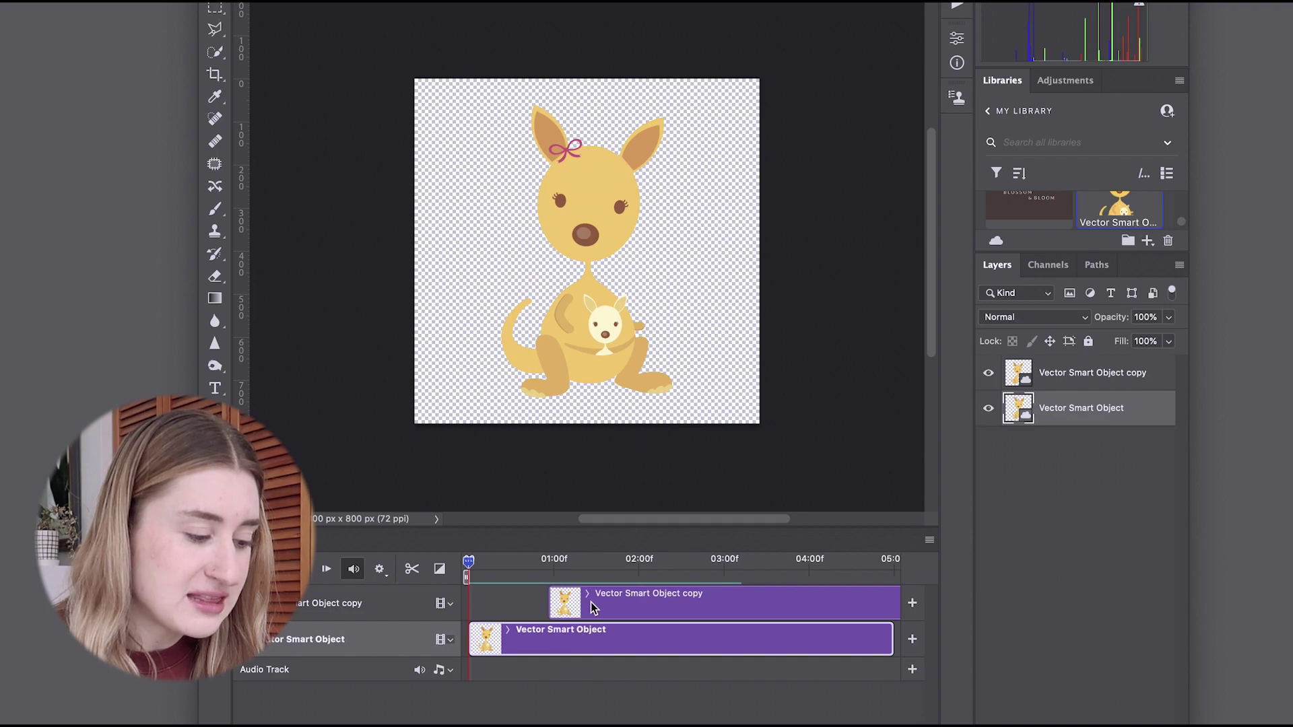
Step: Trim the original kangaroo clip to end around one second, where the copy begins
click(594, 607)
drag(890, 642, 547, 642)
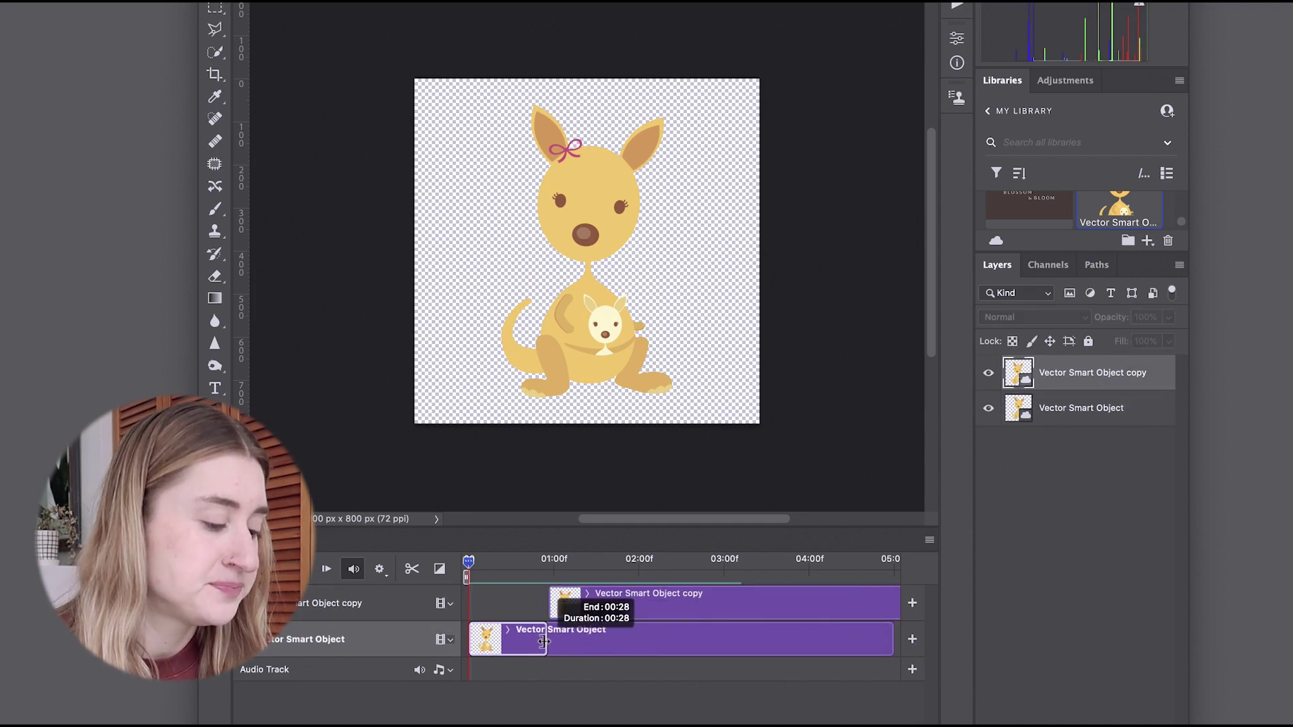
click(533, 561)
mouse_move(544, 562)
mouse_down()
mouse_move(557, 561)
mouse_move(513, 561)
mouse_up()
click(602, 593)
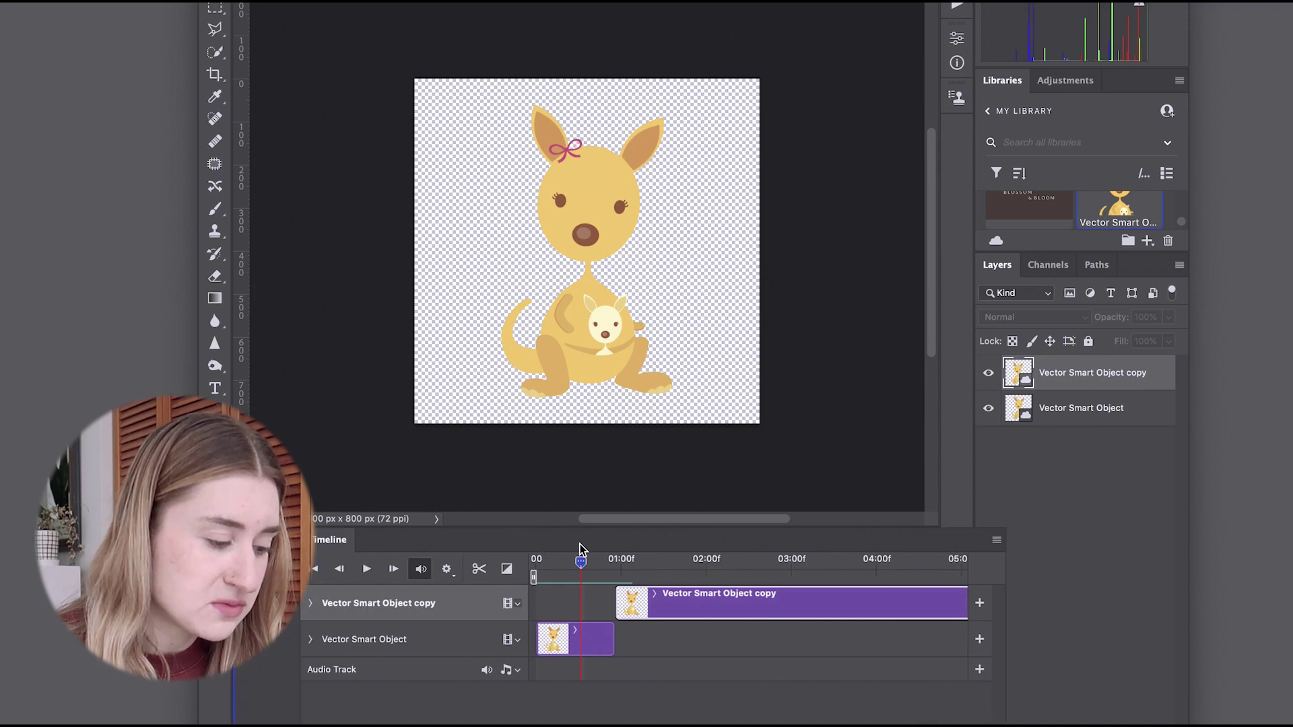
drag(514, 566, 559, 561)
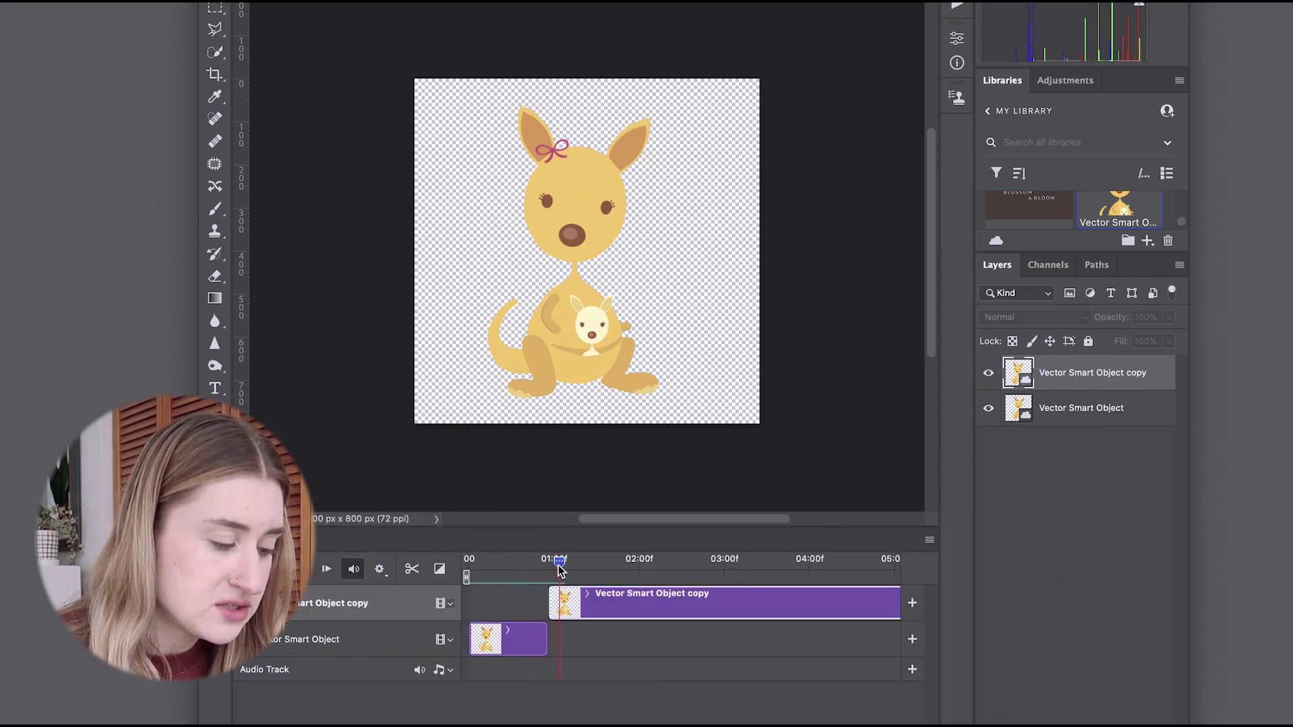
Step: Tilt the kangaroo copy slightly clockwise and shift it a little to the right
key(ctrl+t)
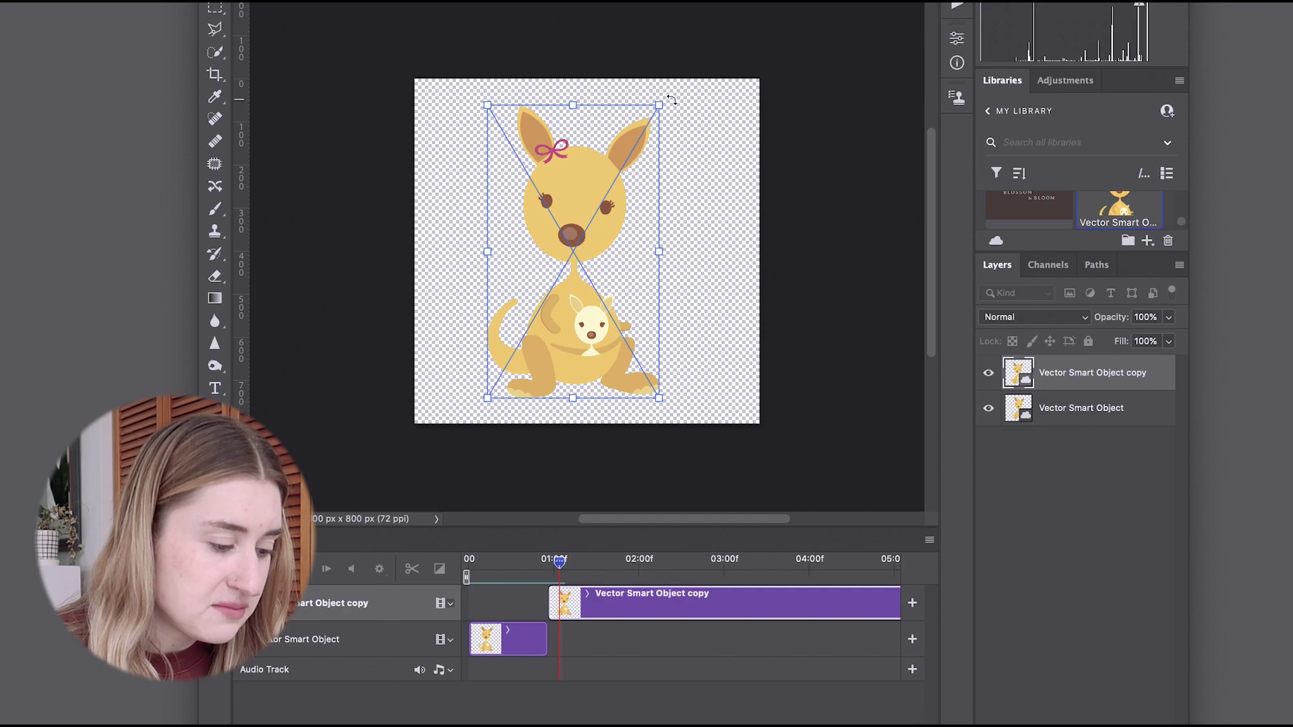
drag(694, 111, 677, 109)
key(Return)
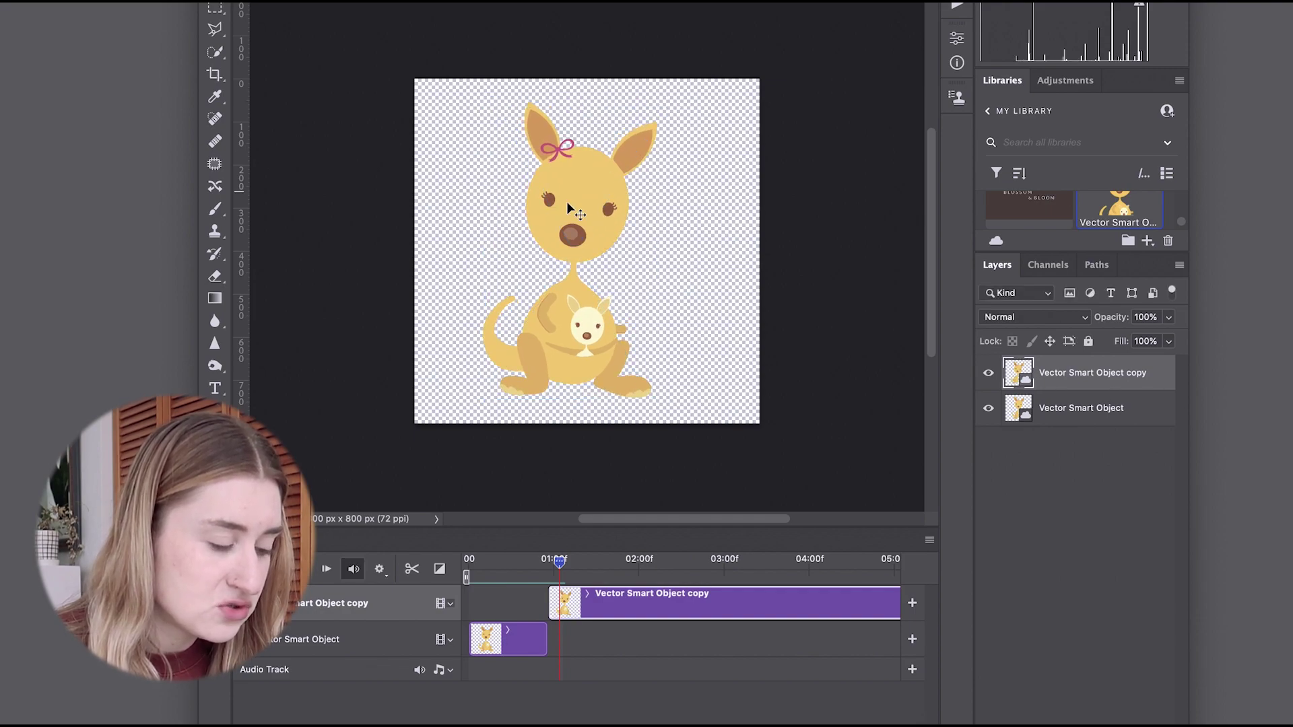
drag(563, 221, 580, 223)
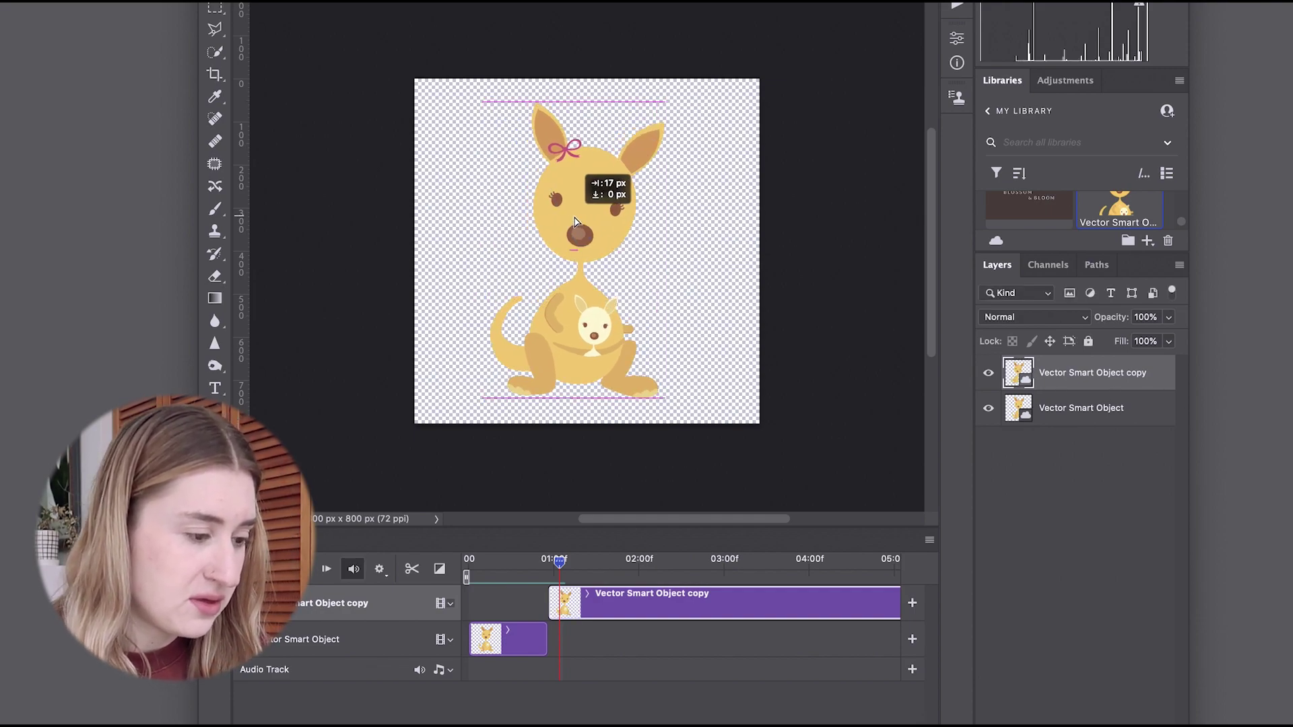
Step: Preview the animation and extend the playback range to three seconds
key(space)
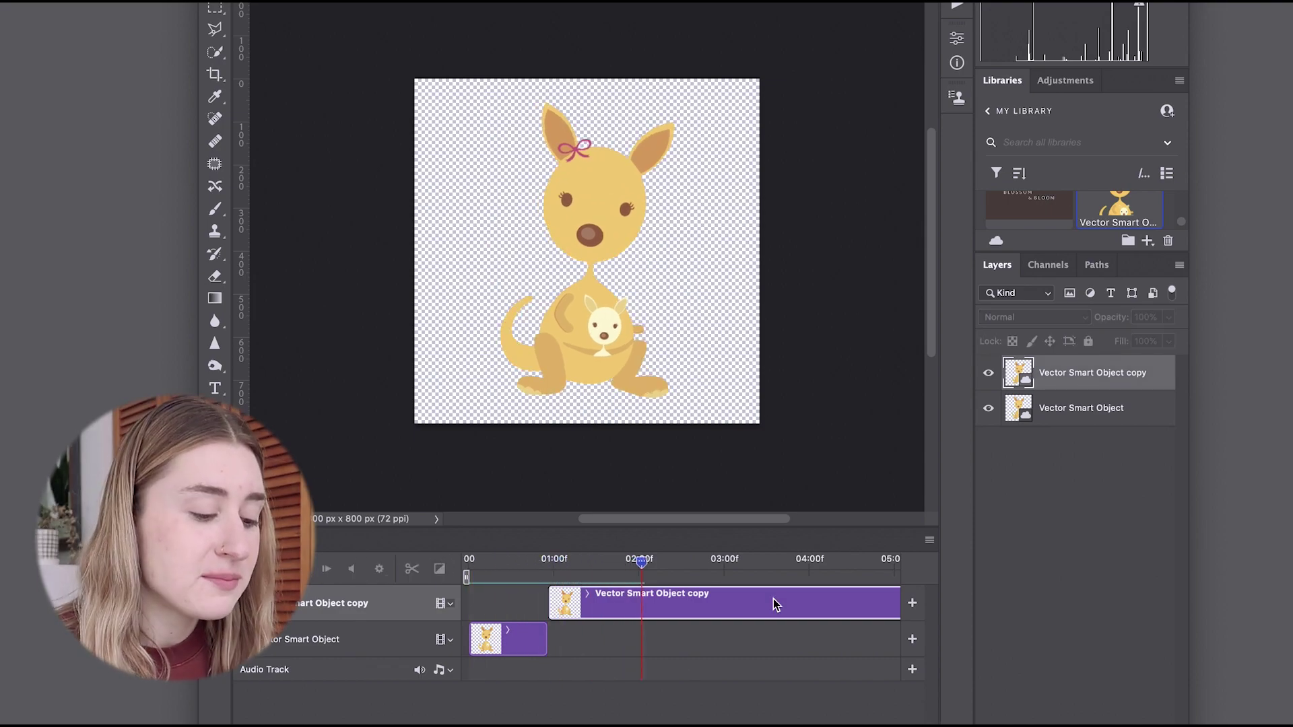
key(space)
scroll(771, 583, right, 5)
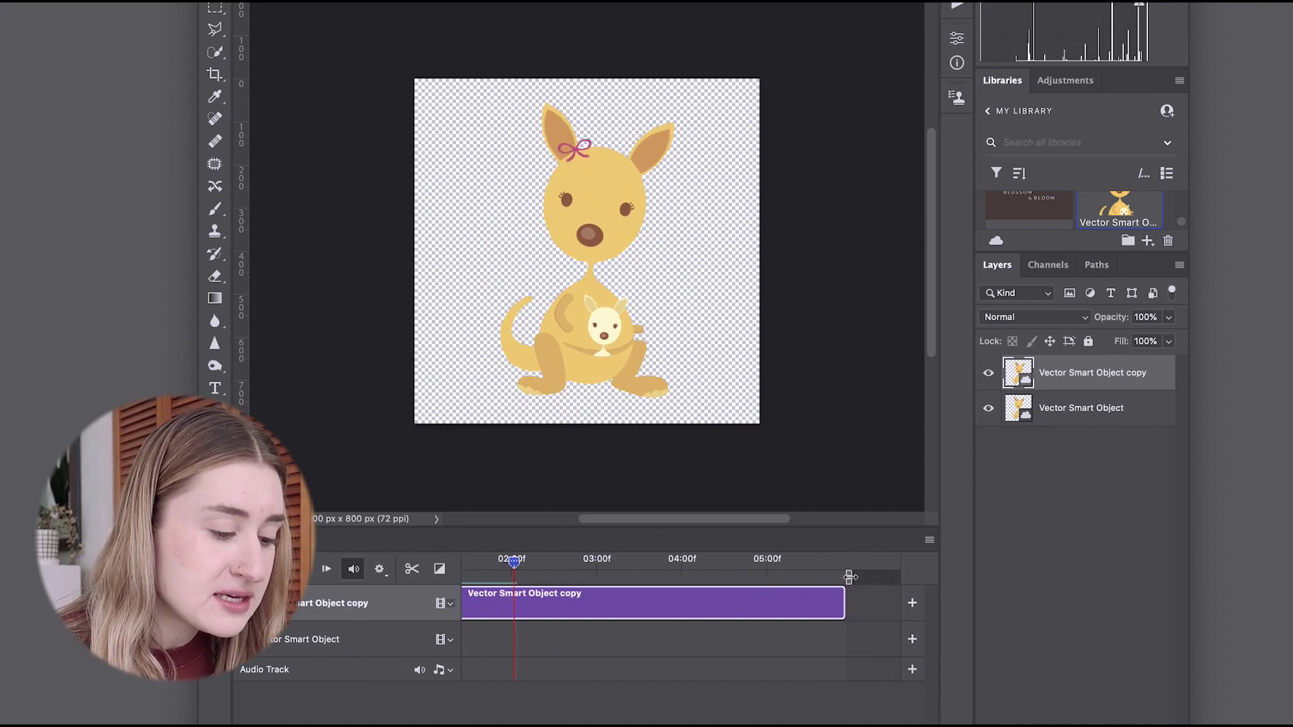
scroll(522, 595, left, 5)
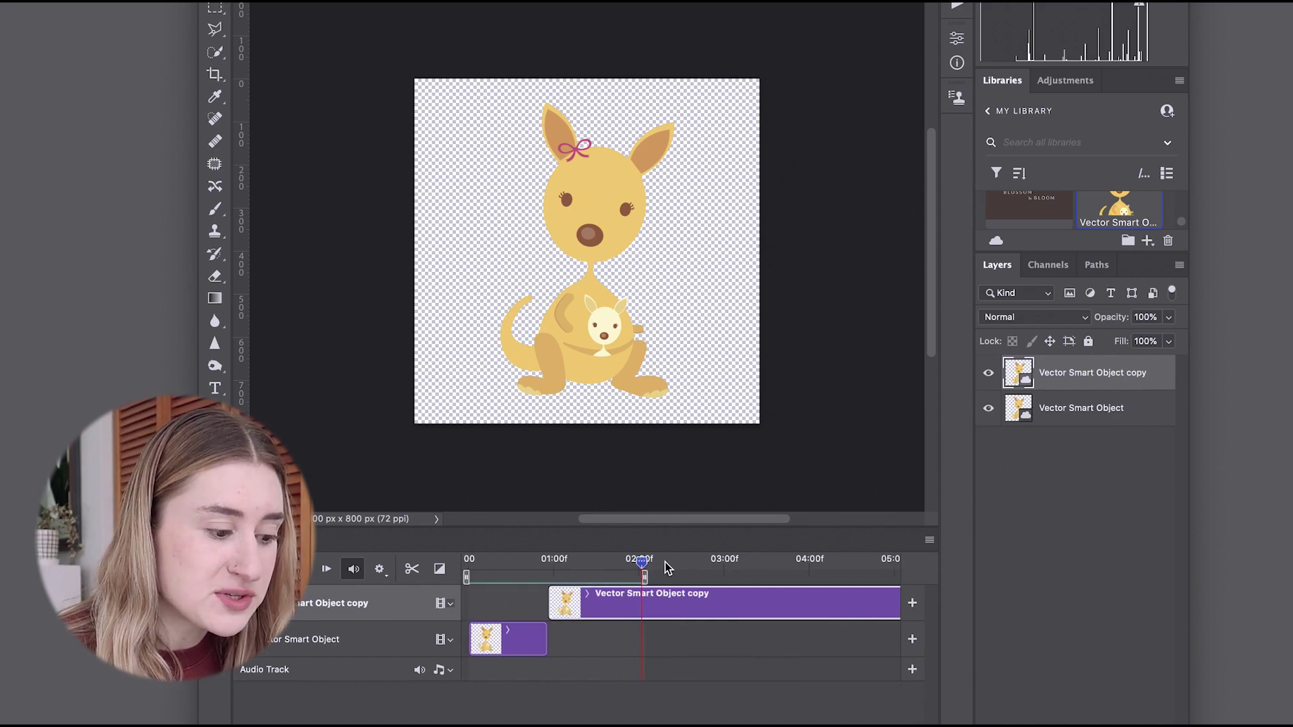
key(space)
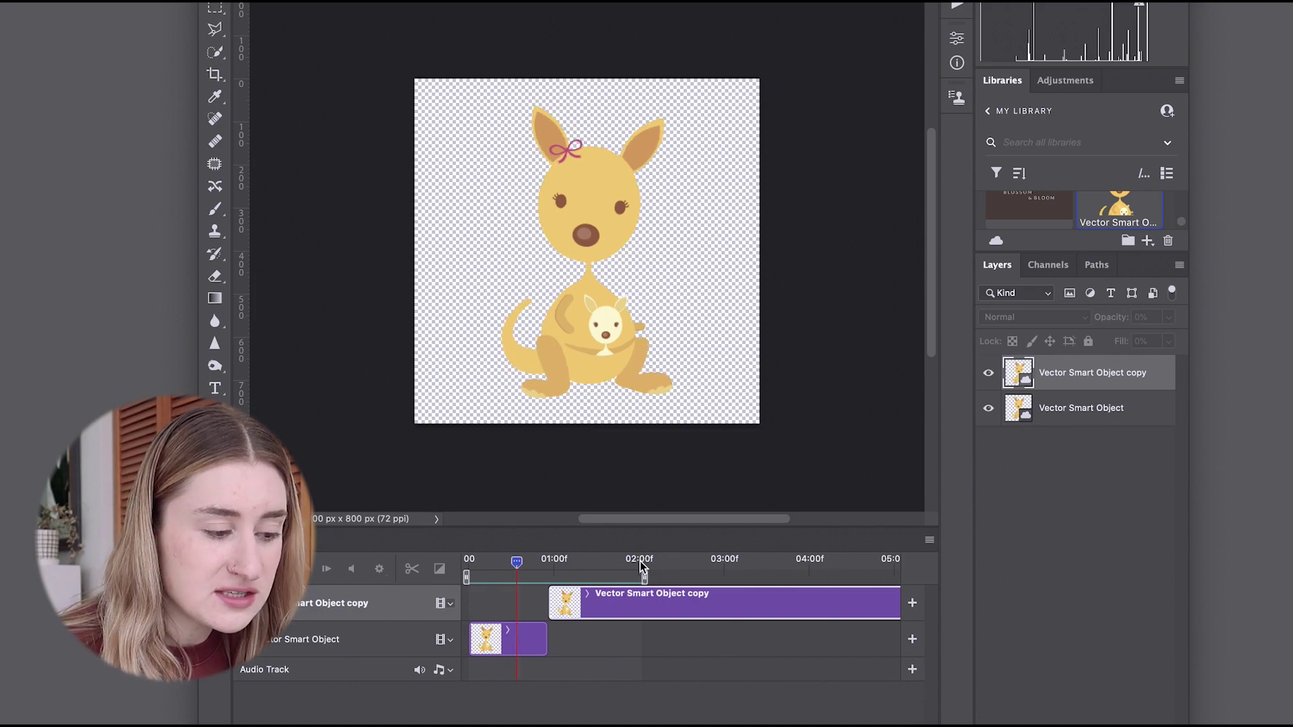
drag(643, 576, 727, 577)
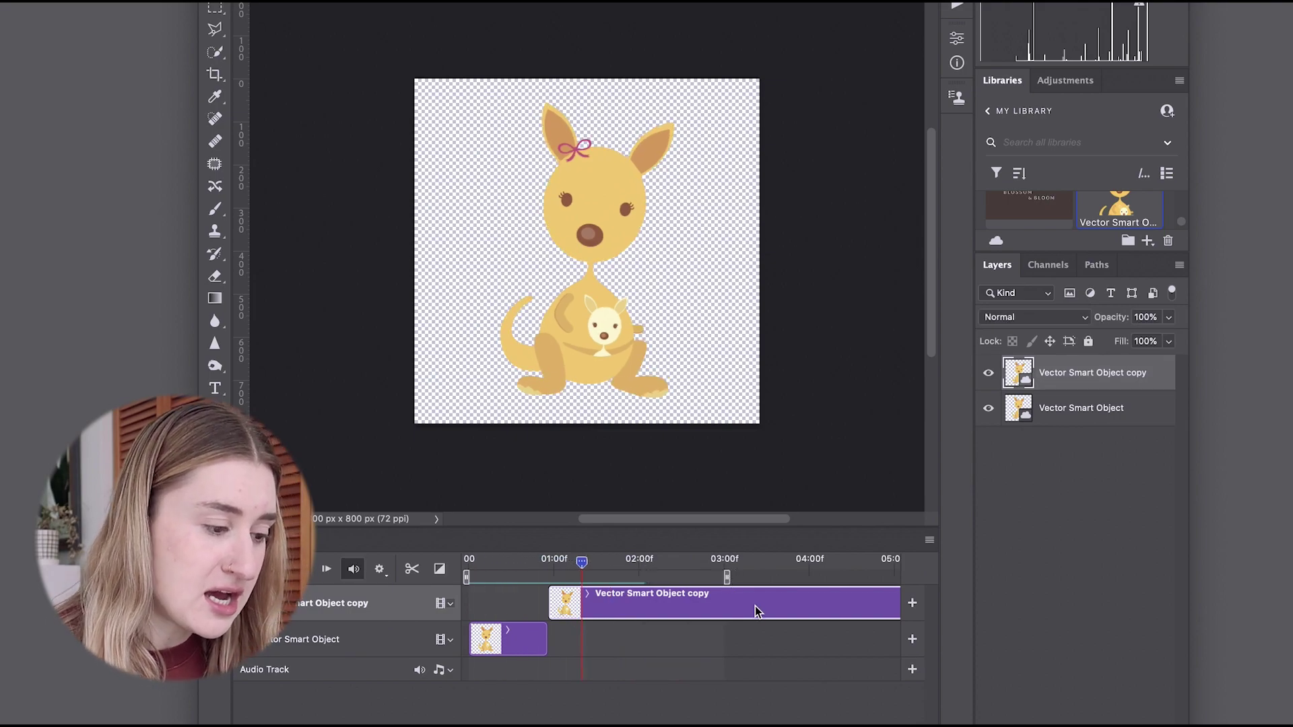
Step: Add a third kangaroo copy starting at about two seconds with its own tilt
key(ctrl+j)
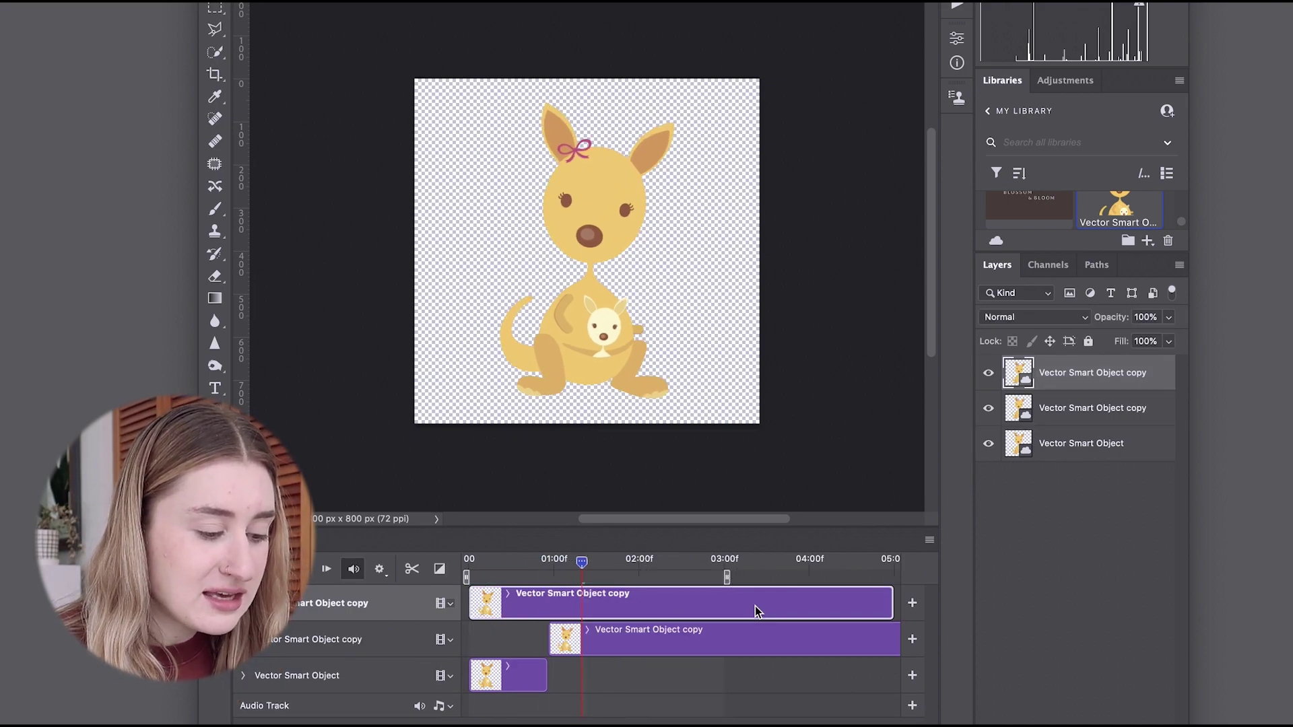
drag(581, 612, 720, 596)
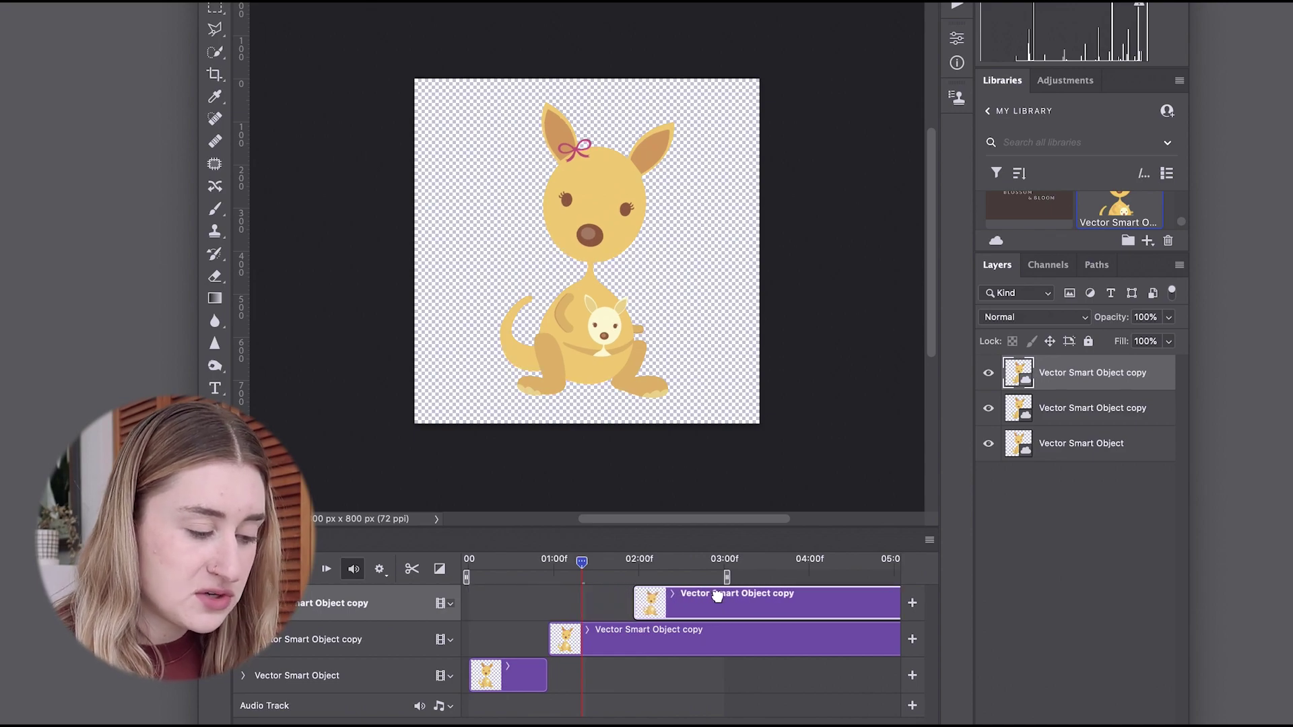
click(700, 563)
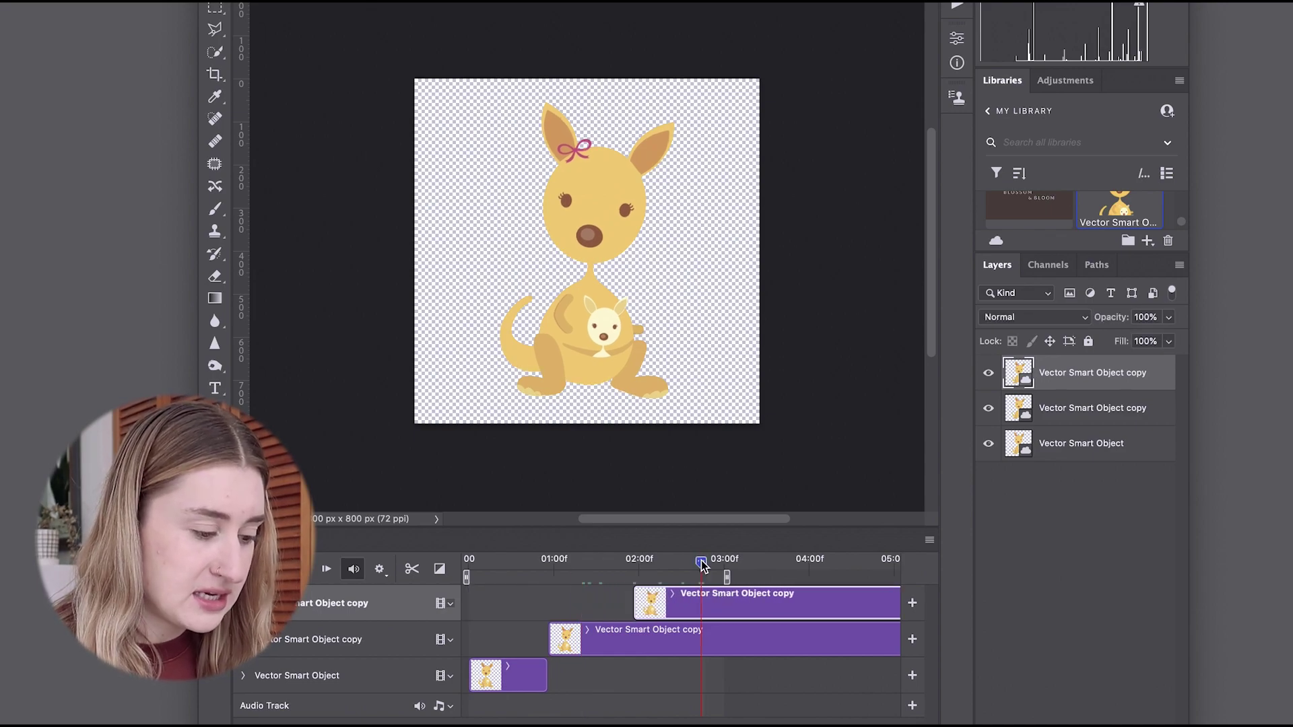
key(ctrl+t)
drag(690, 100, 678, 96)
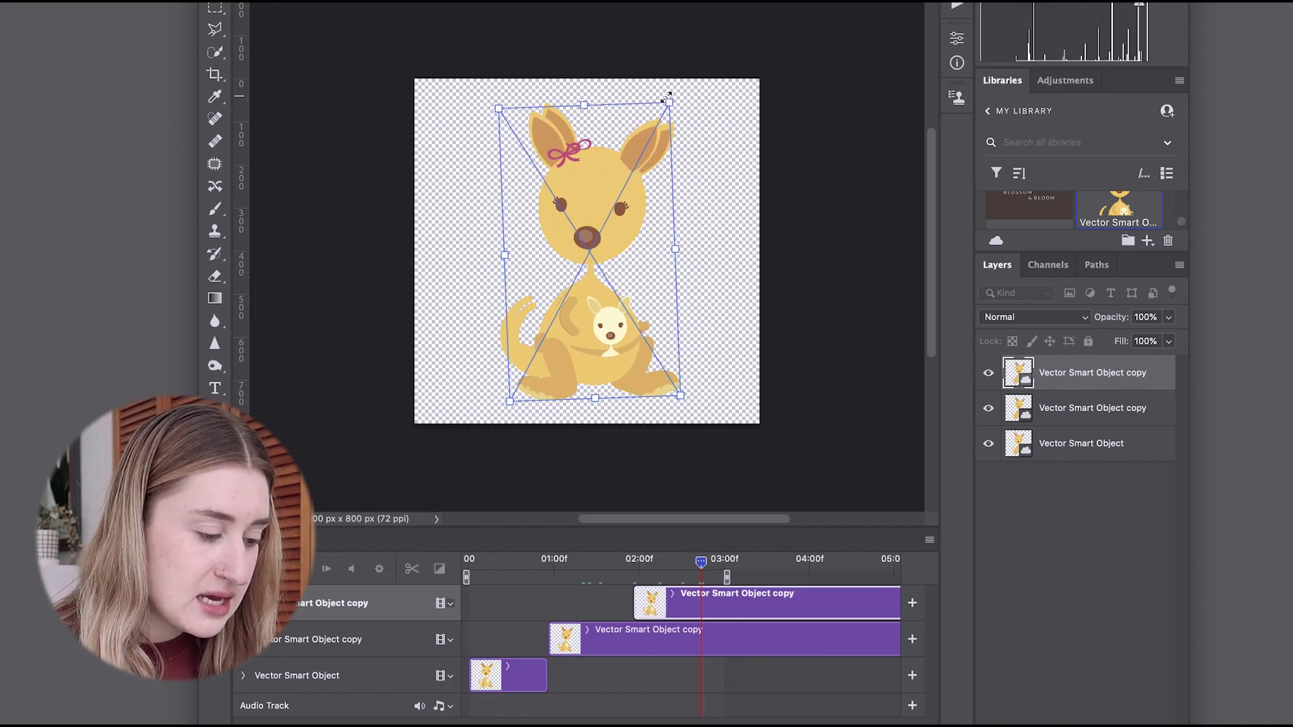
key(Return)
Step: Trim the middle clip to end near two seconds and preview the three-pose animation
click(711, 621)
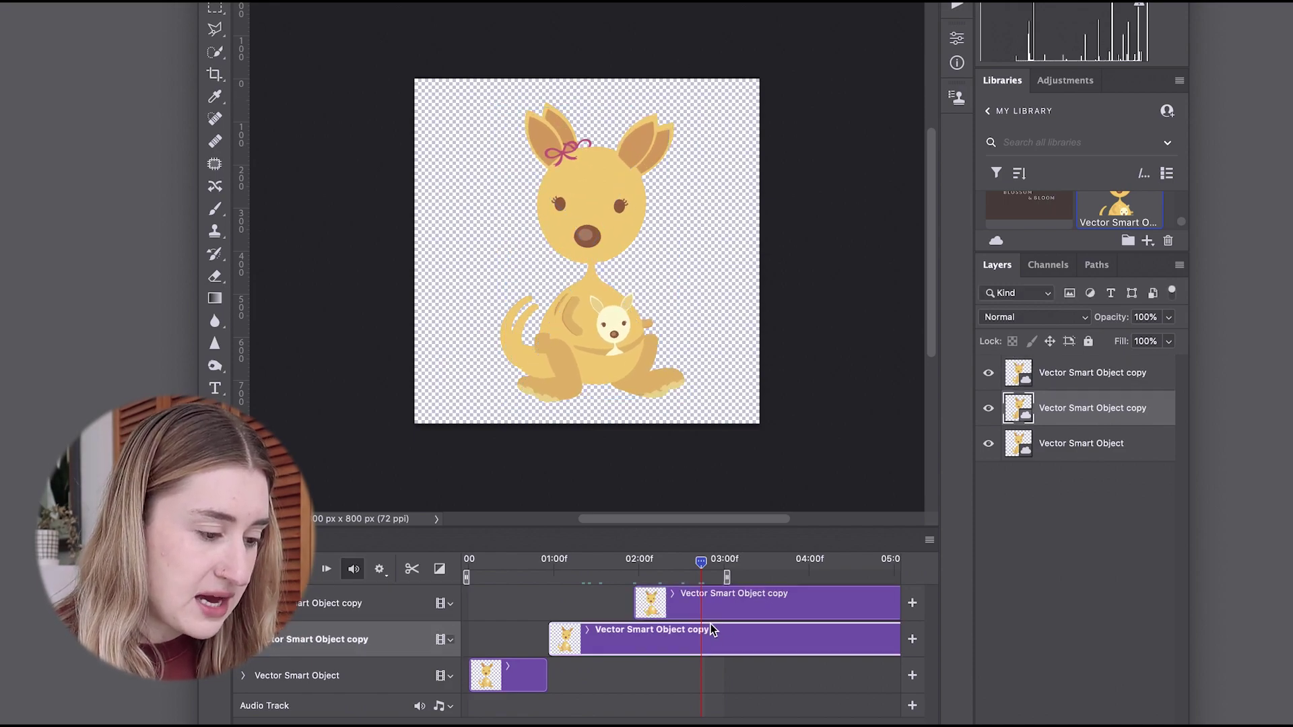
drag(716, 640, 555, 647)
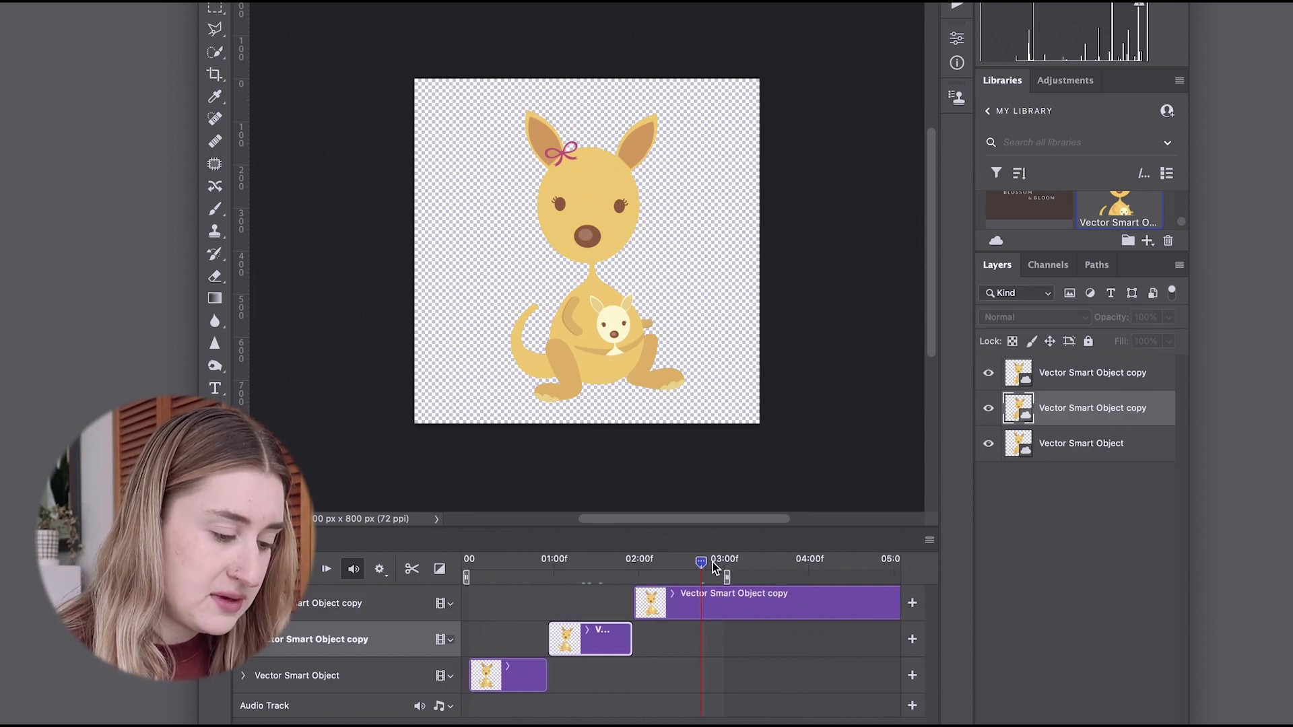
key(space)
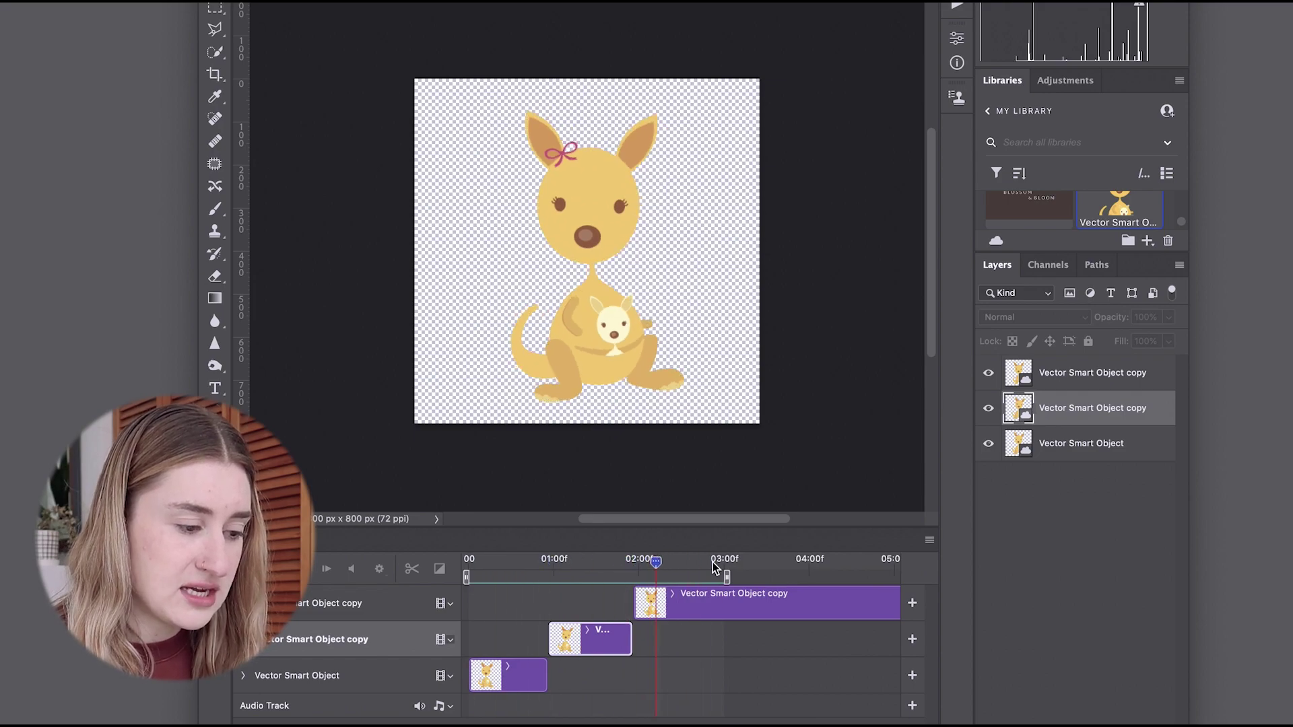
key(space)
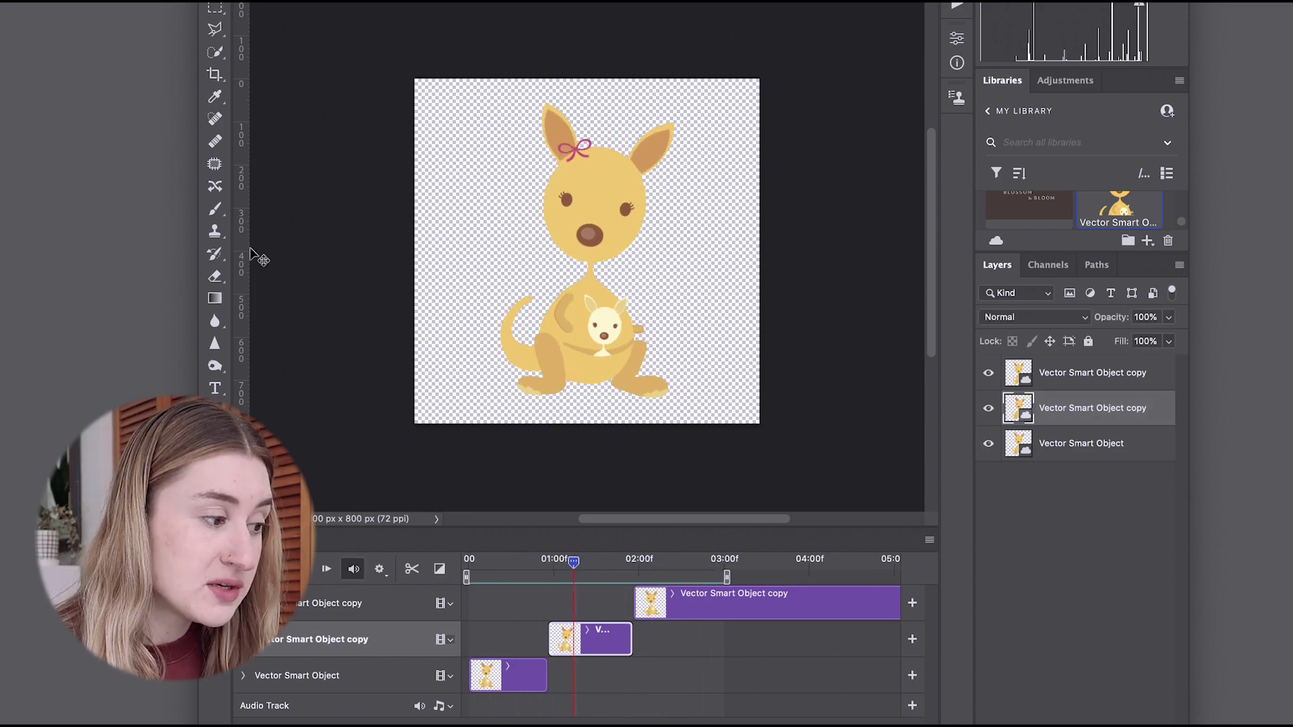
Step: Export the animation via Save for Web with the GIF 64 Dithered preset as WS.gif
click(47, 0)
mouse_move(55, 143)
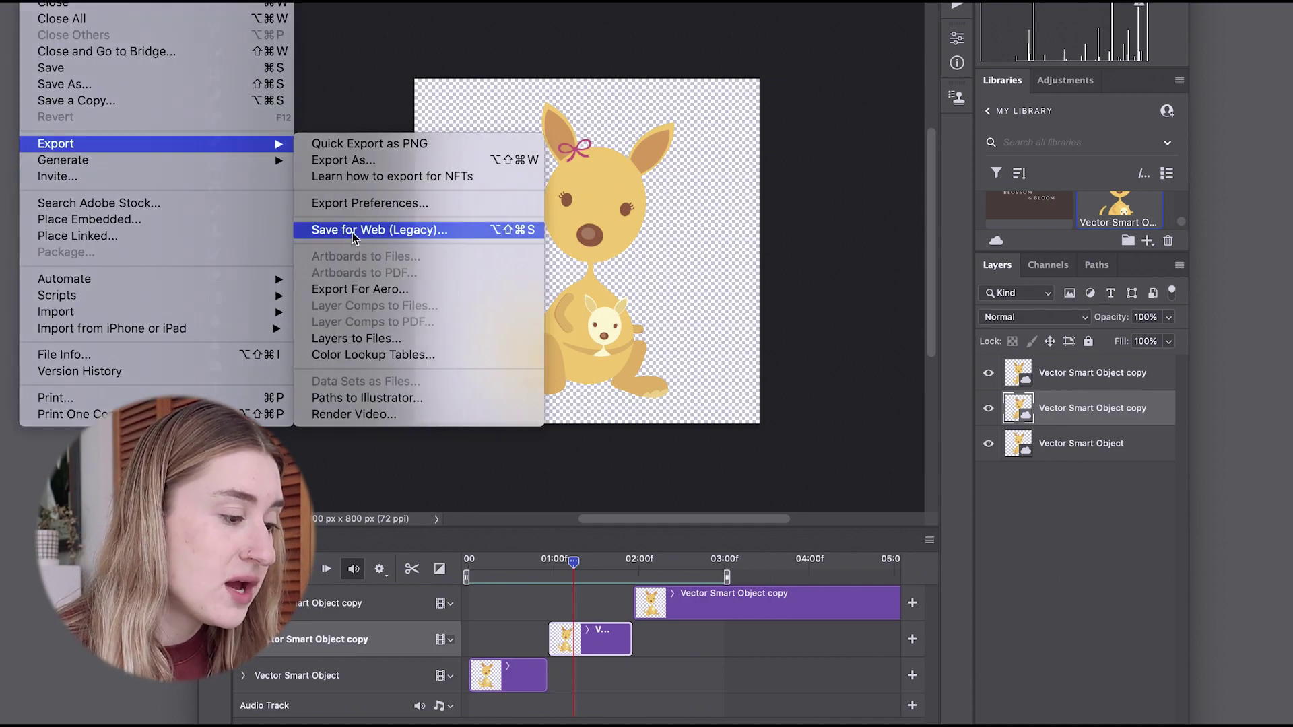
click(360, 231)
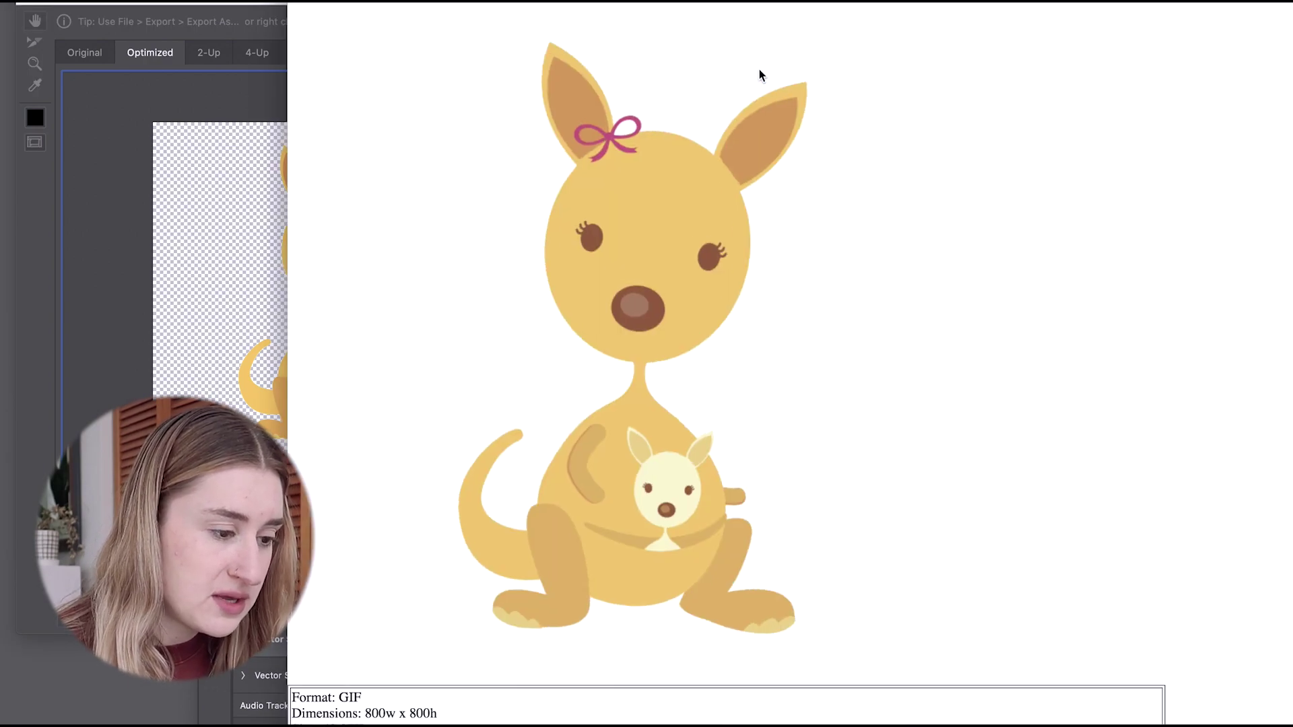
click(196, 91)
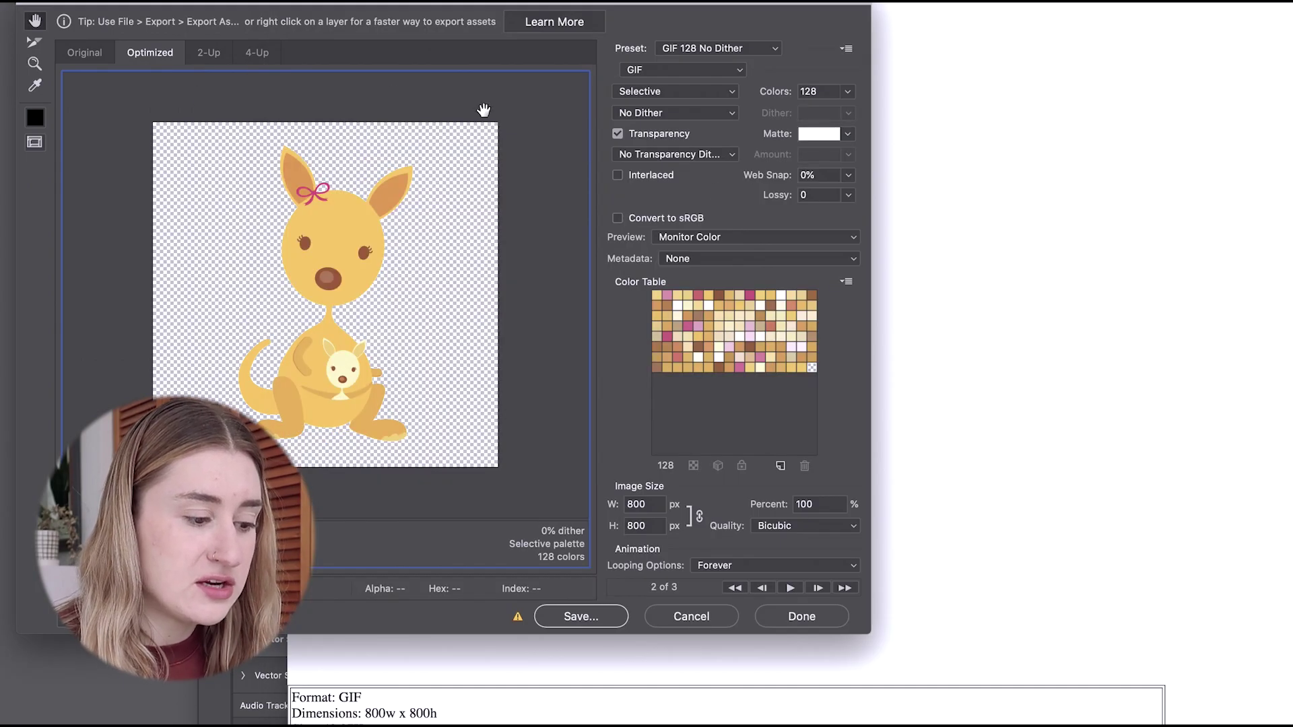
click(776, 51)
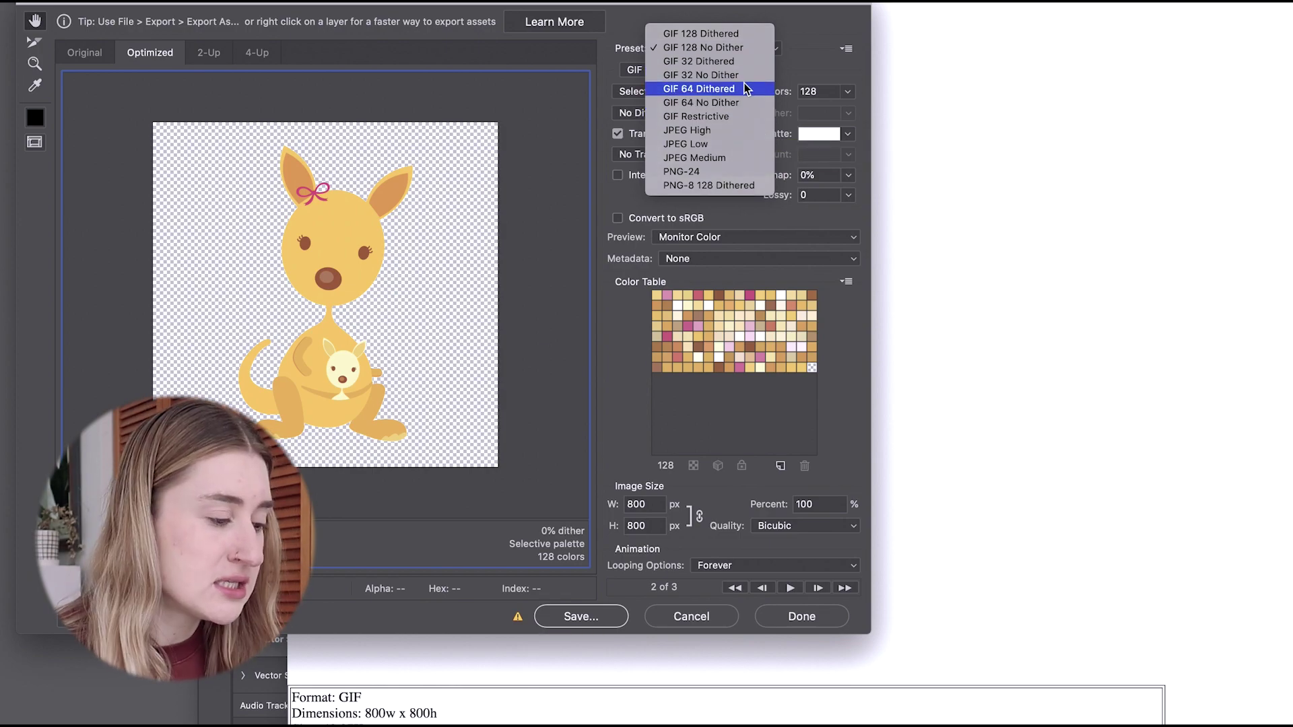
click(746, 88)
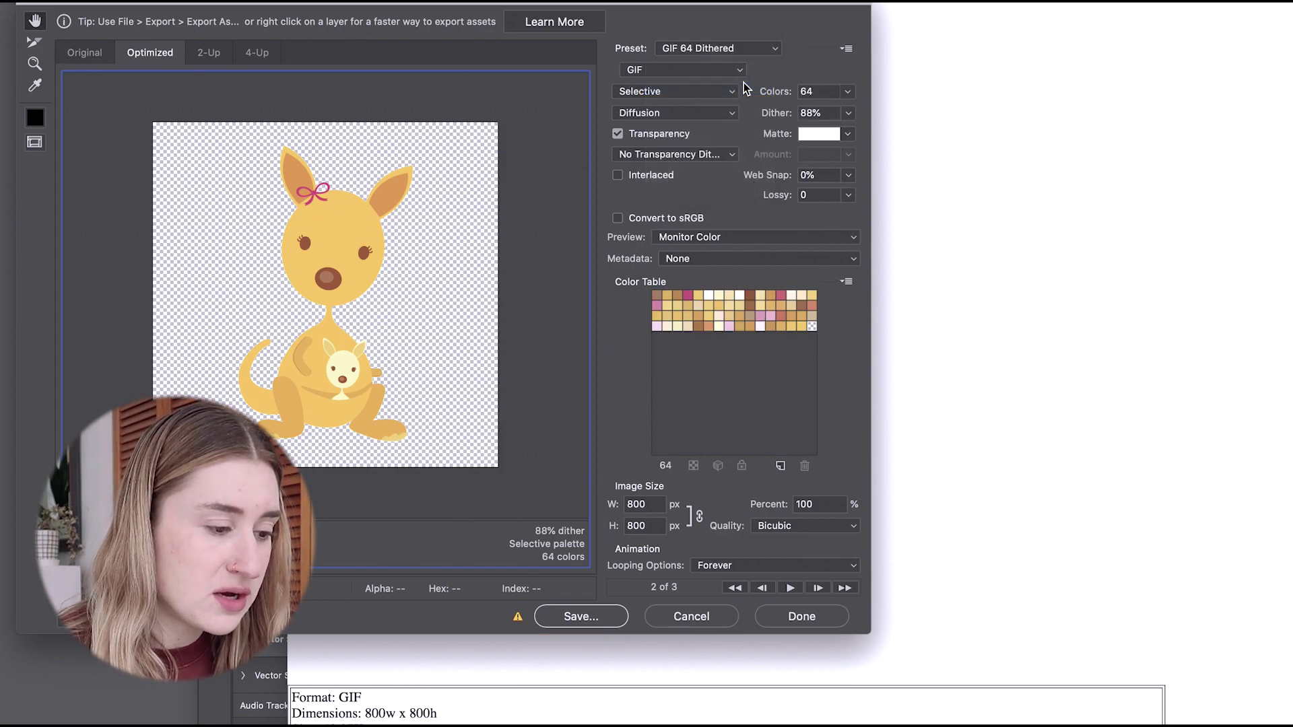
click(578, 617)
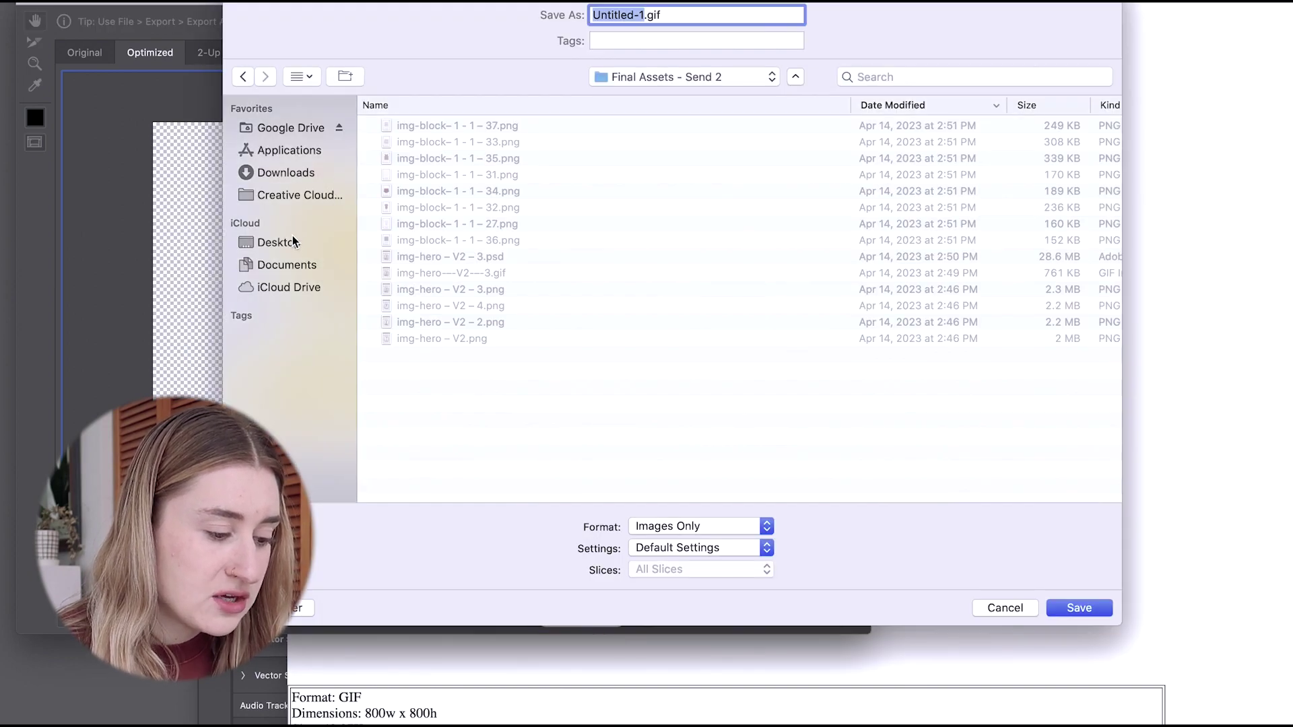
text(WS)
key(Return)
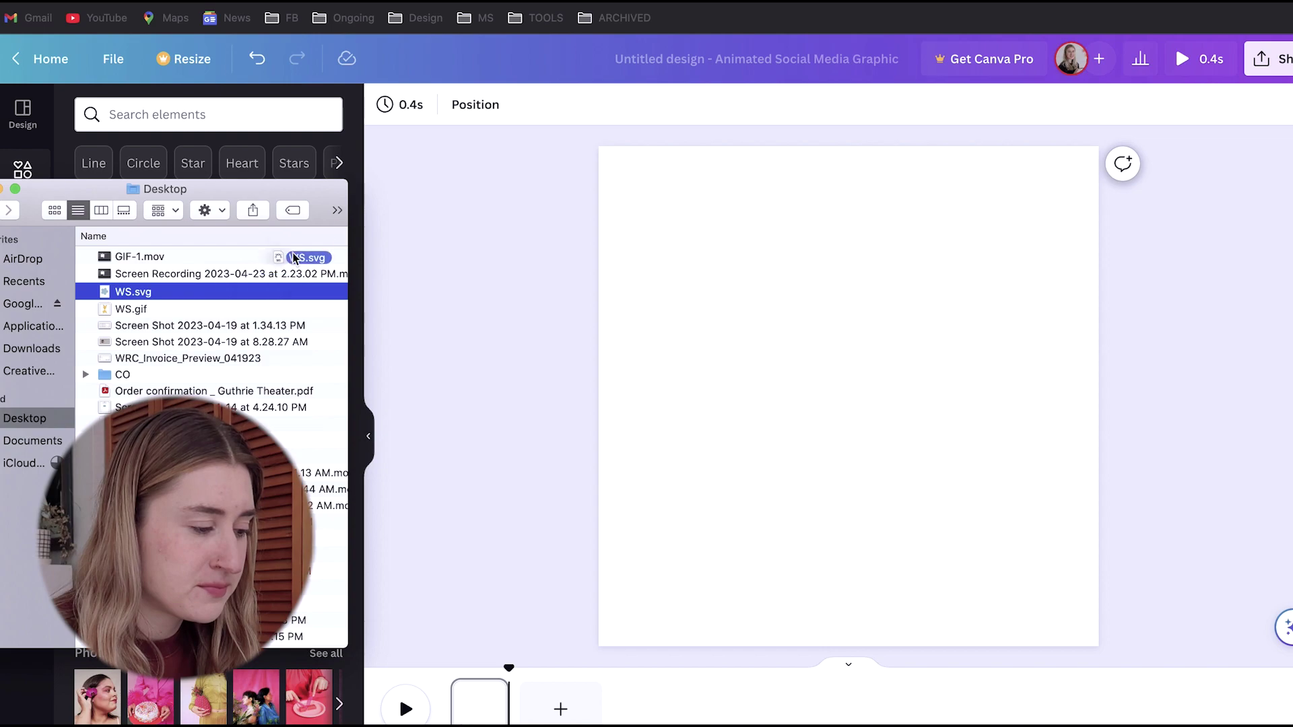
drag(118, 298, 226, 159)
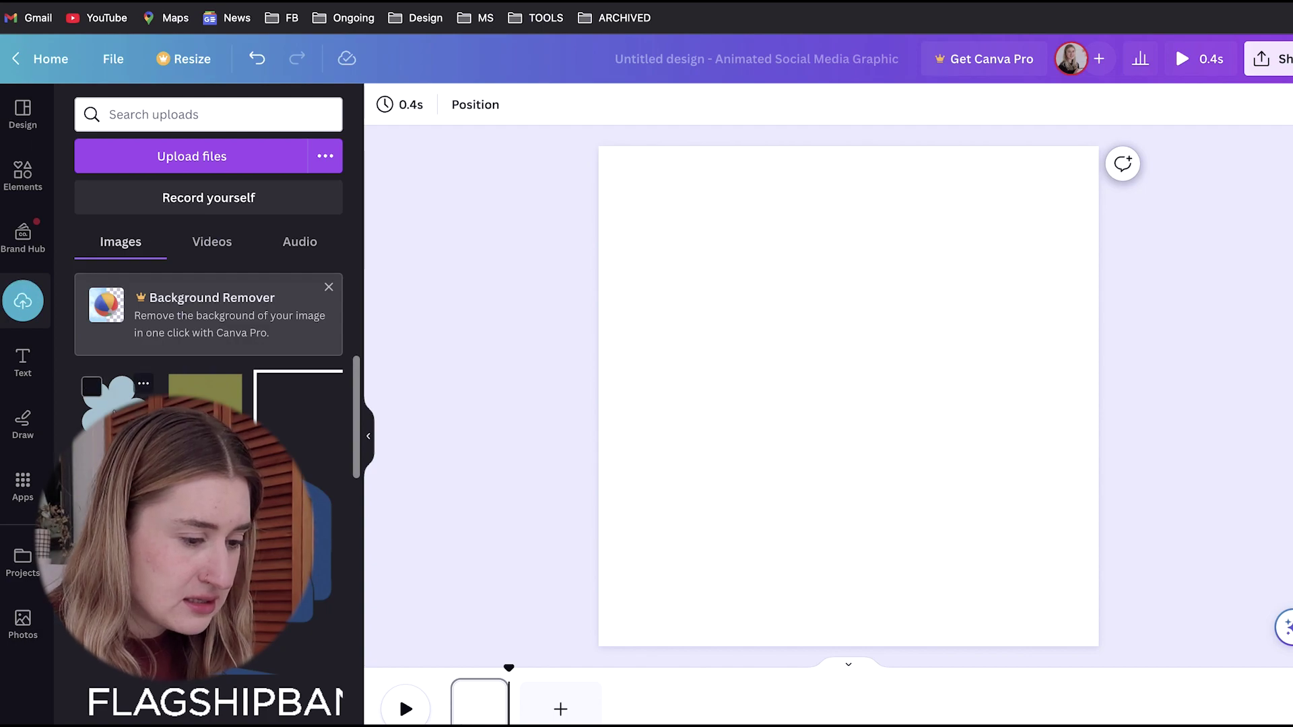
click(111, 394)
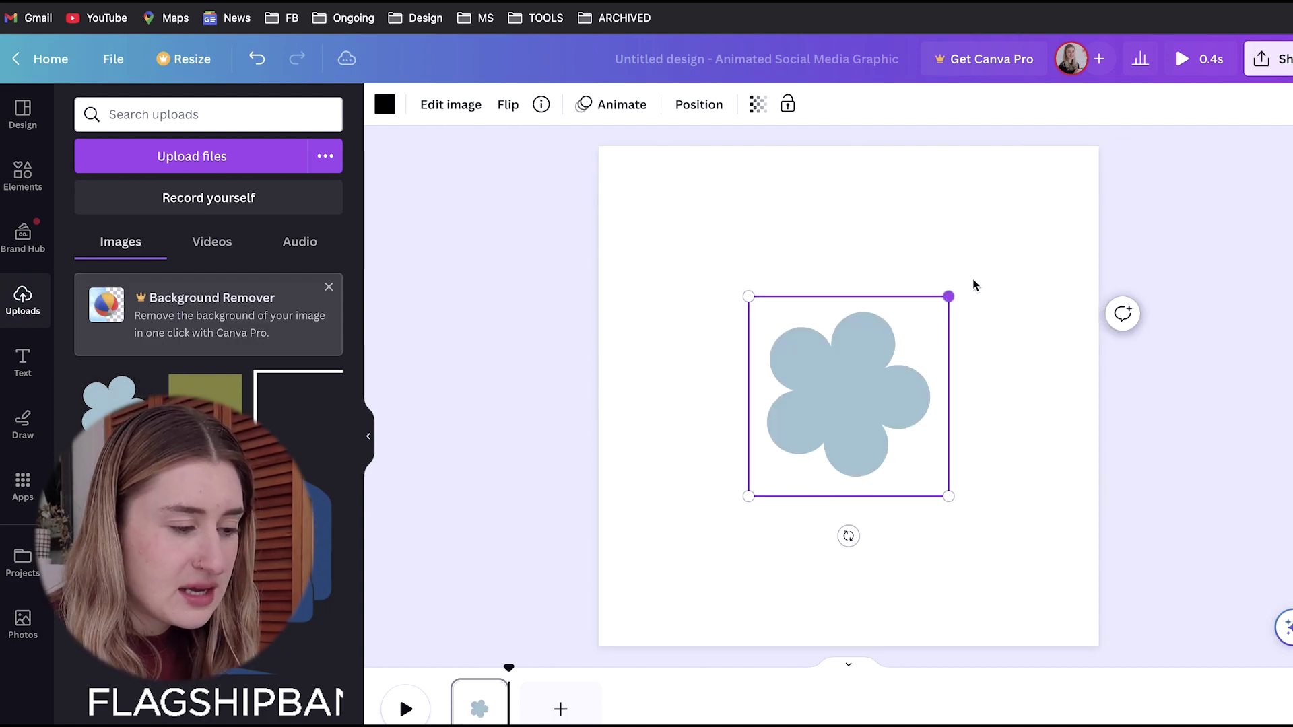
click(385, 104)
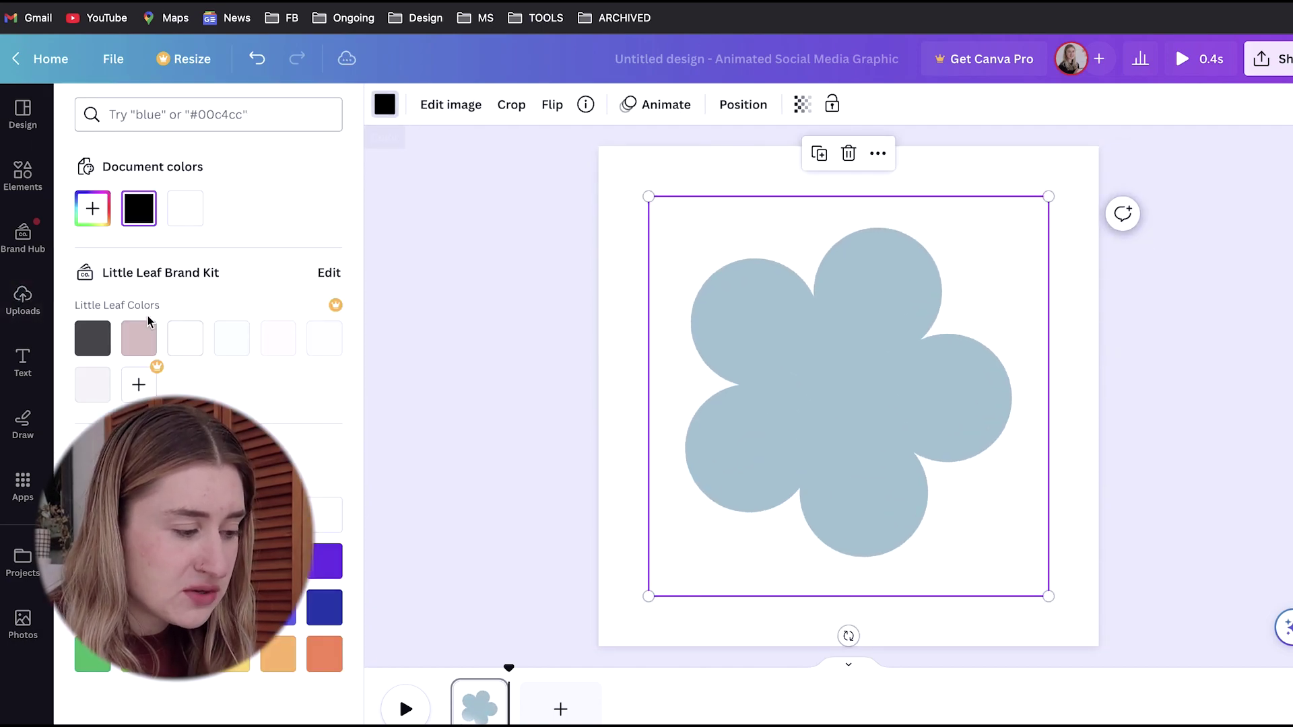
click(135, 337)
key(ctrl+z)
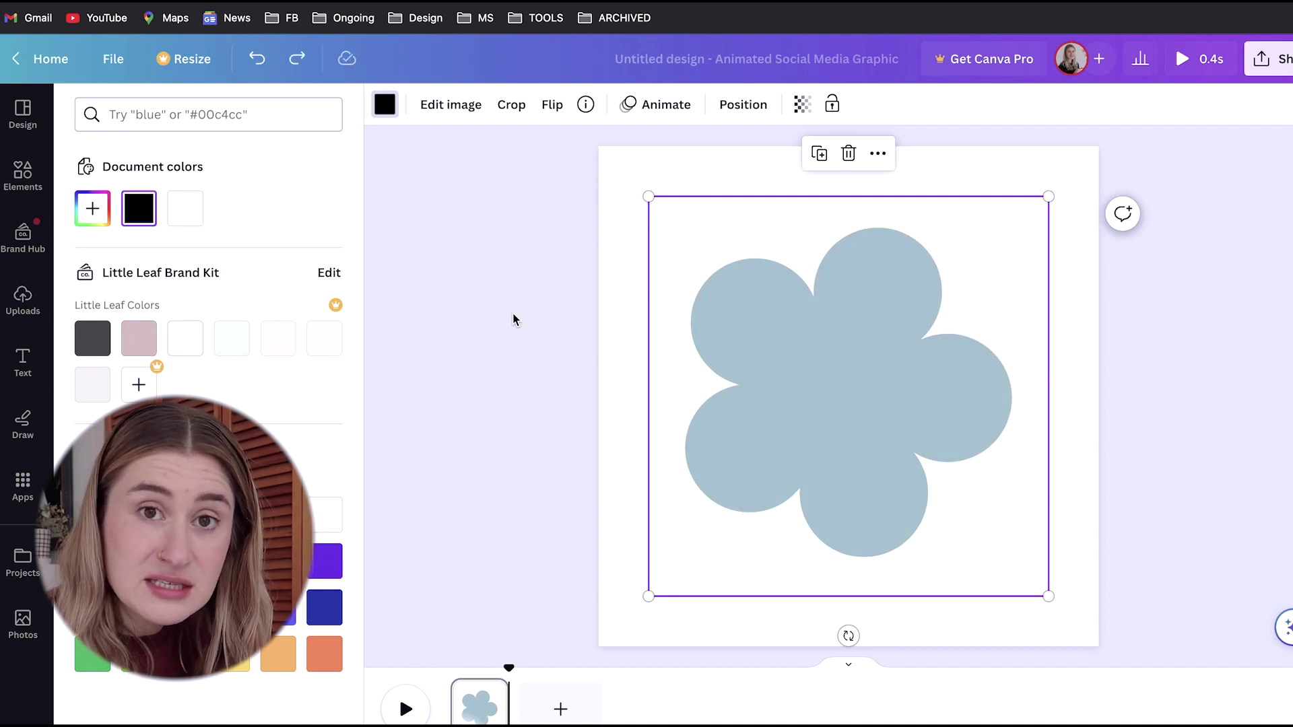
click(139, 340)
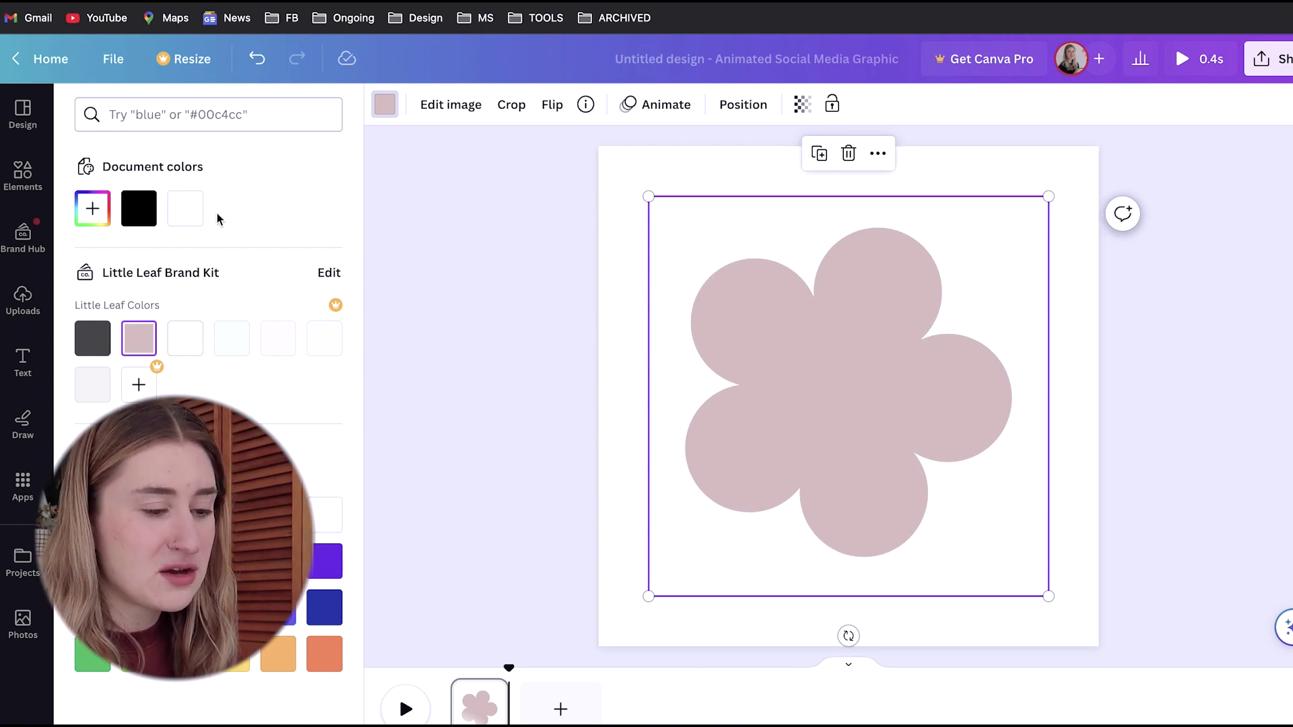
key(ctrl+z)
key(ctrl+z)
key(Escape)
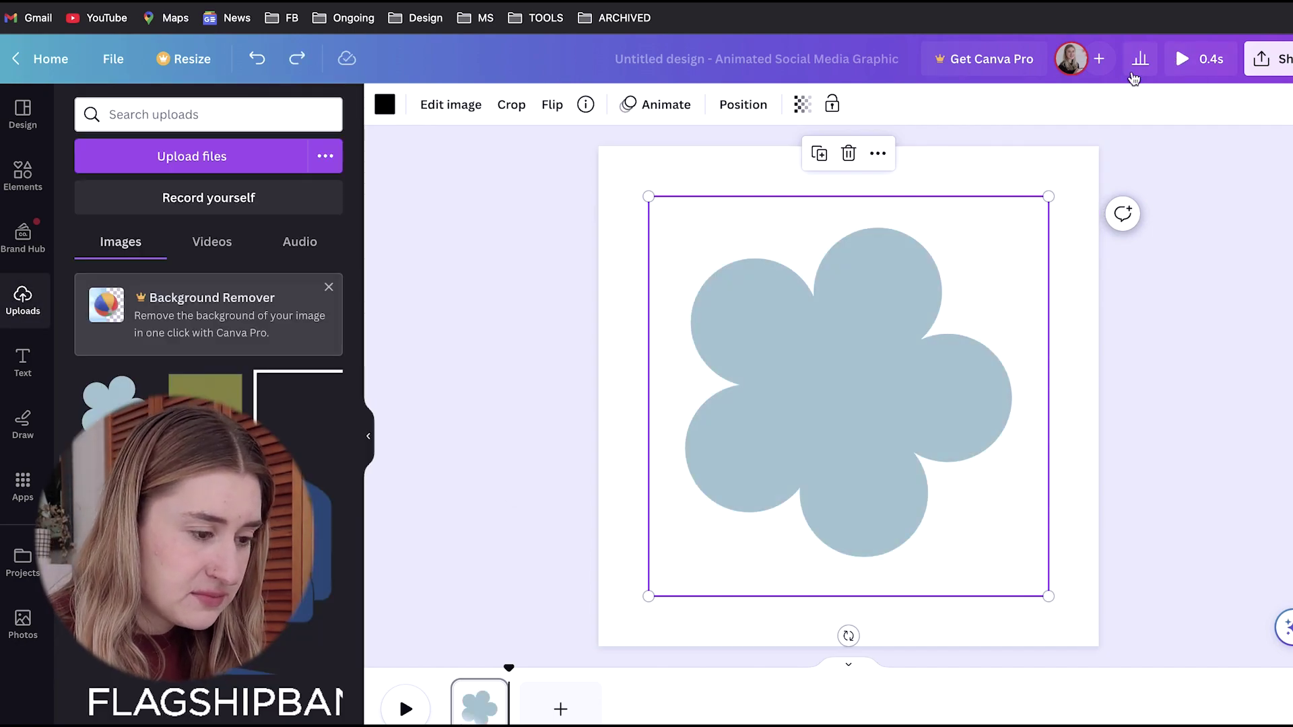
Step: Browse Canva's file options and toggle the flower selection on the first page
click(1123, 173)
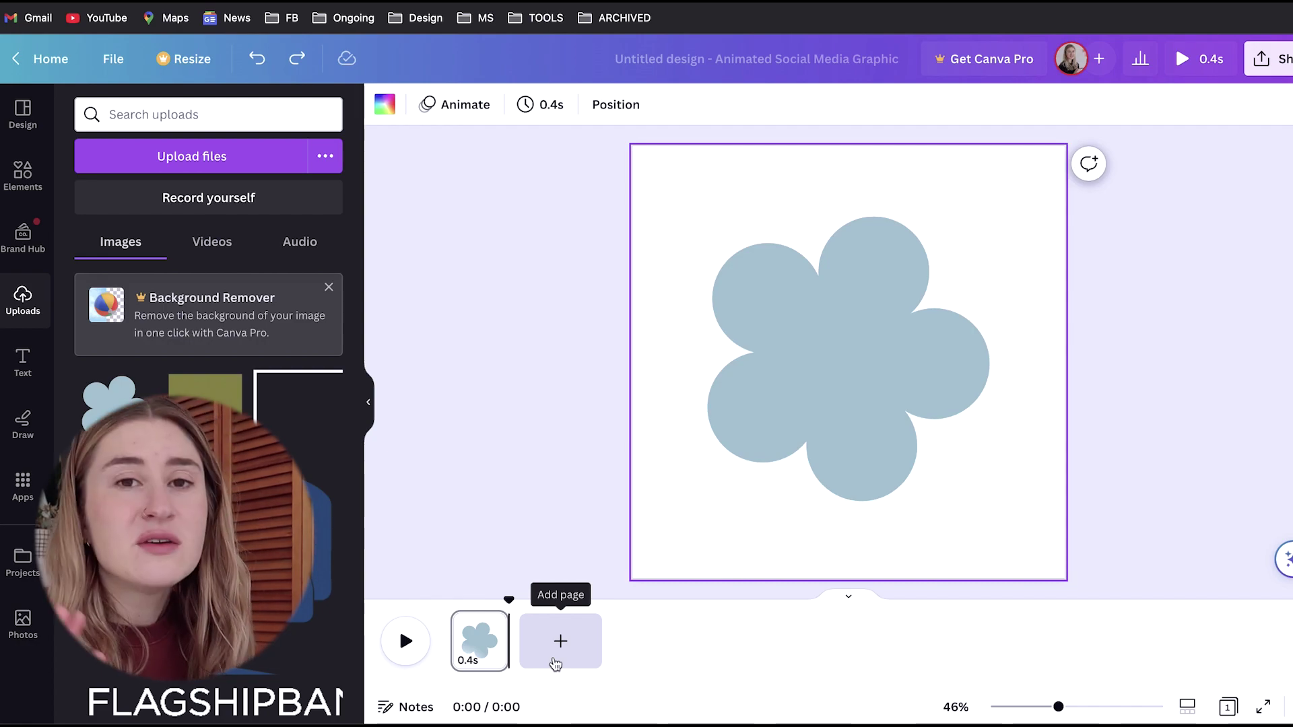
click(114, 64)
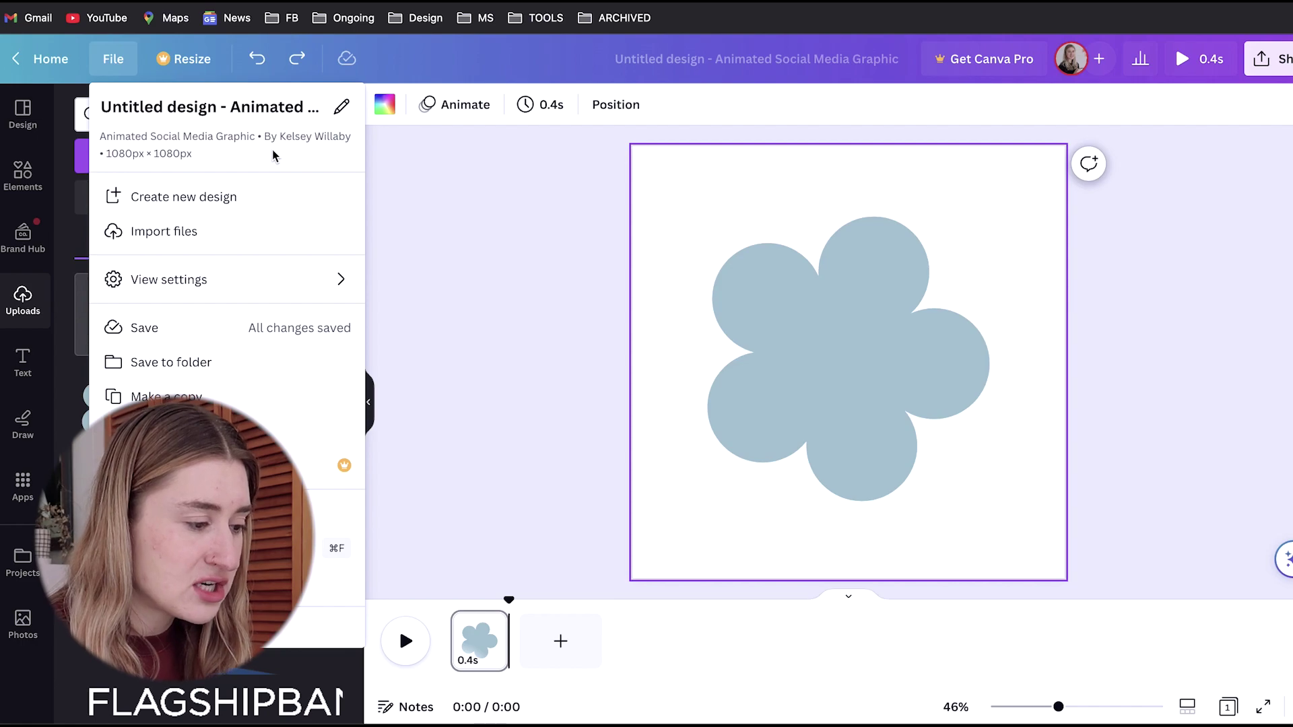
click(431, 230)
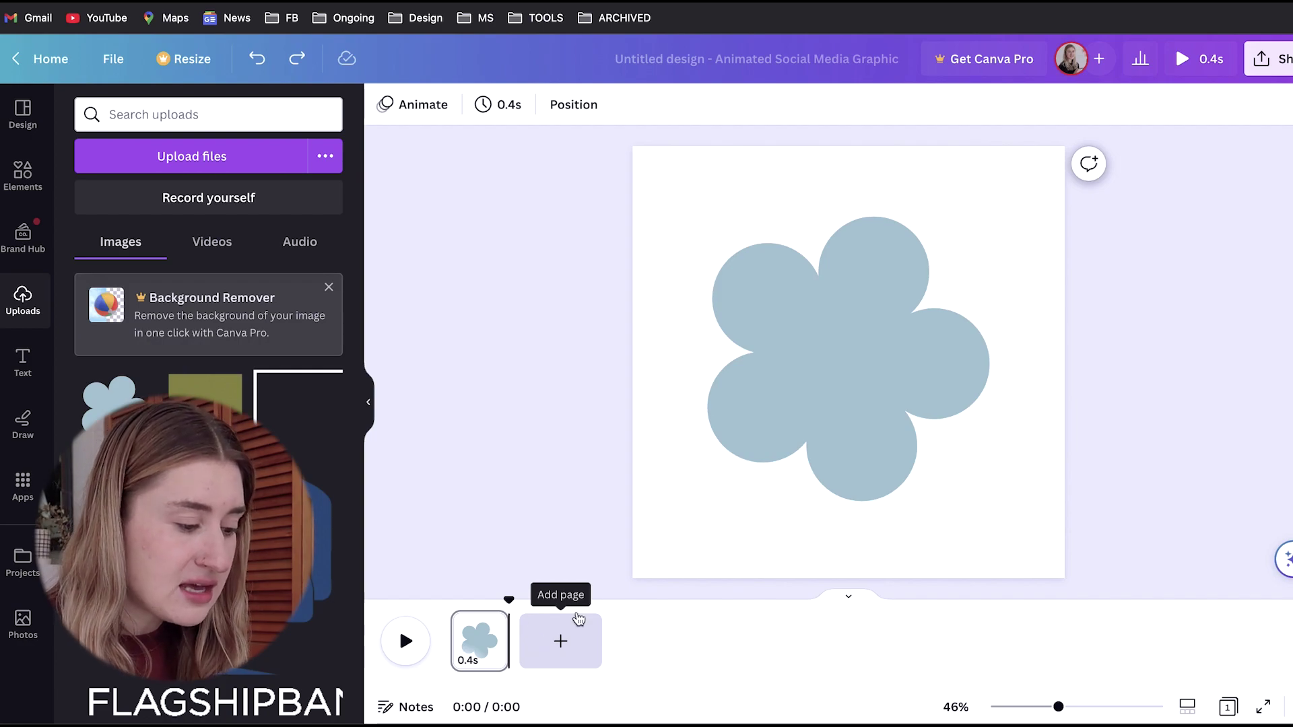
click(918, 382)
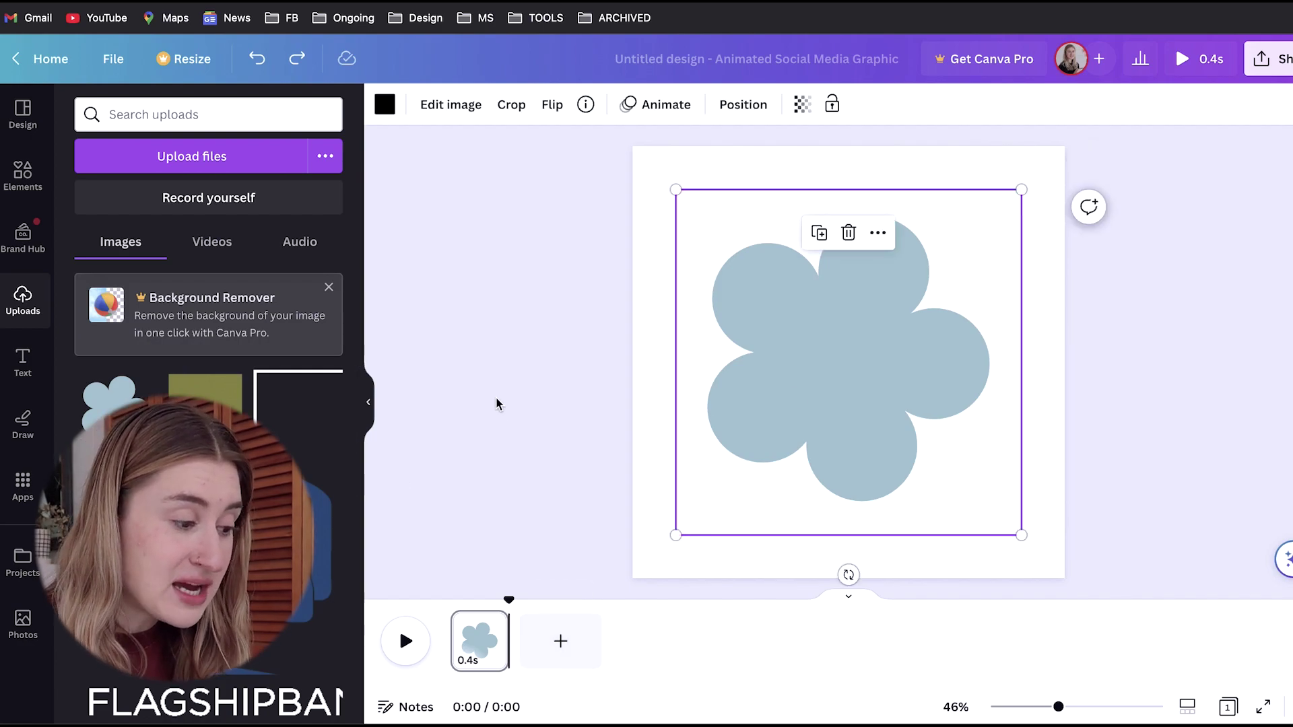
click(517, 475)
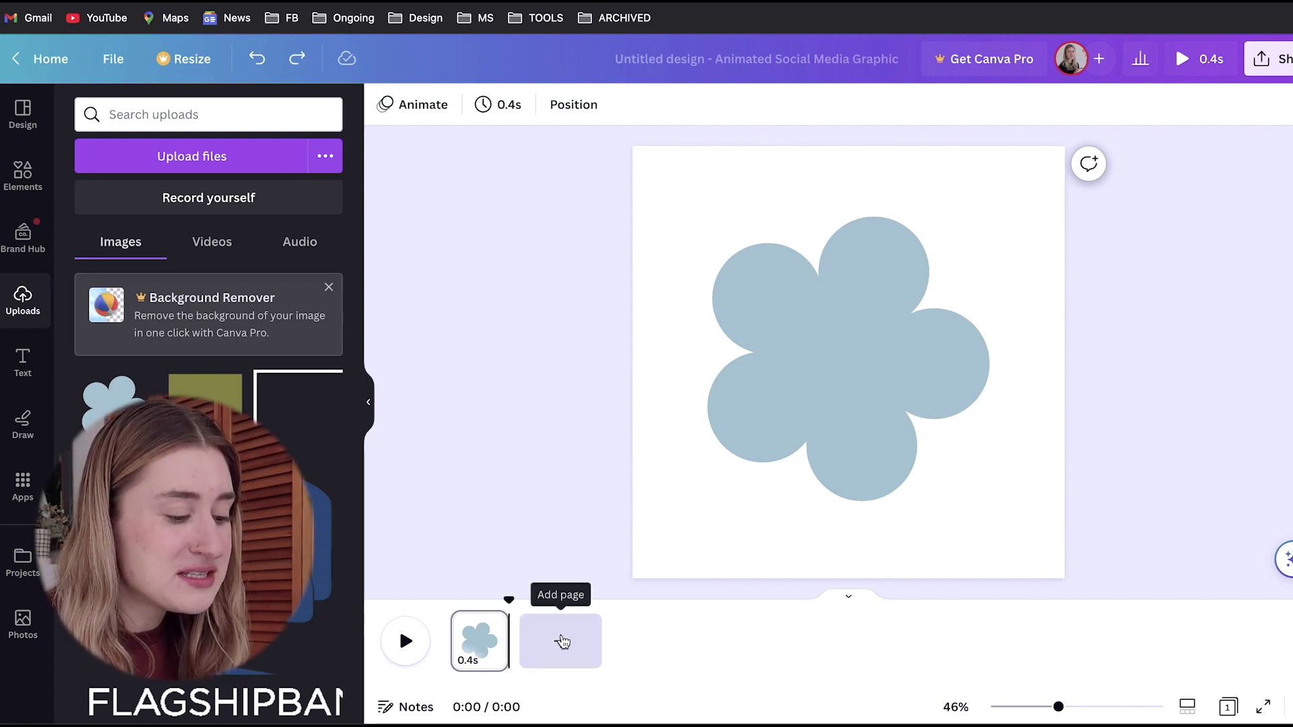
Step: Duplicate page 1 with its flower and delete the extra blank page
click(561, 641)
click(493, 624)
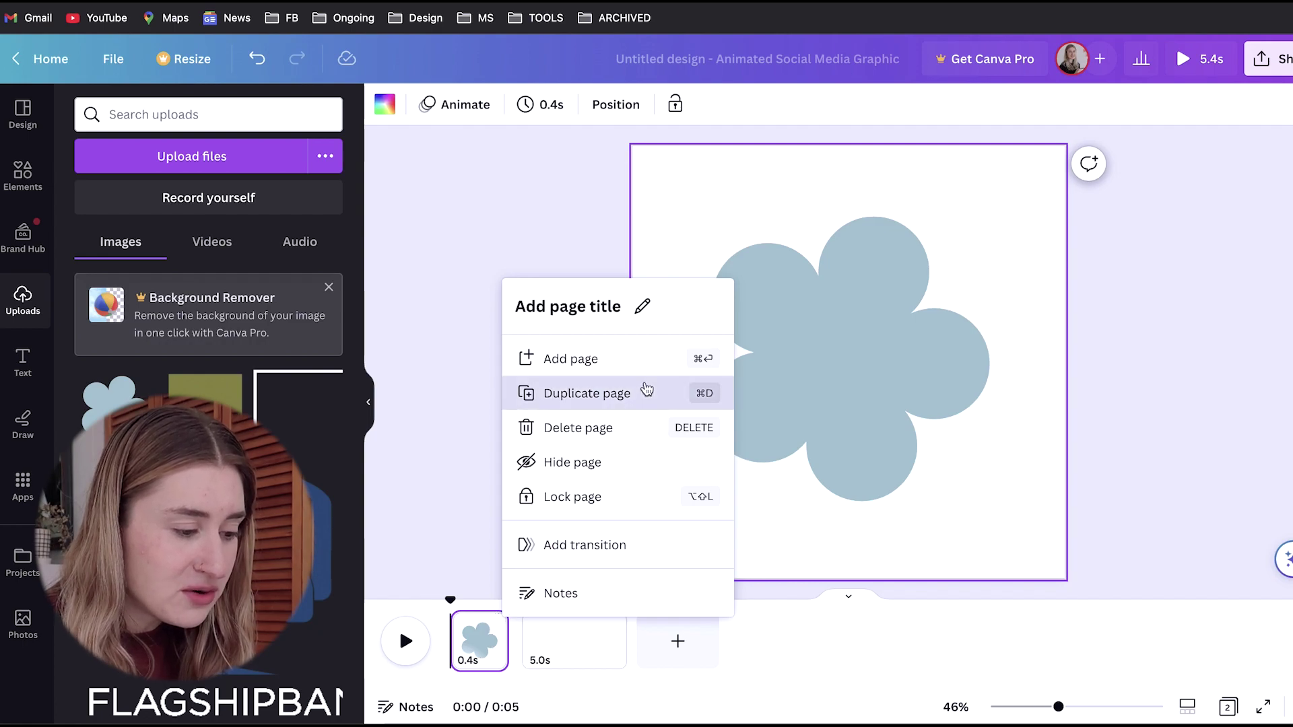
click(647, 393)
click(653, 630)
key(Delete)
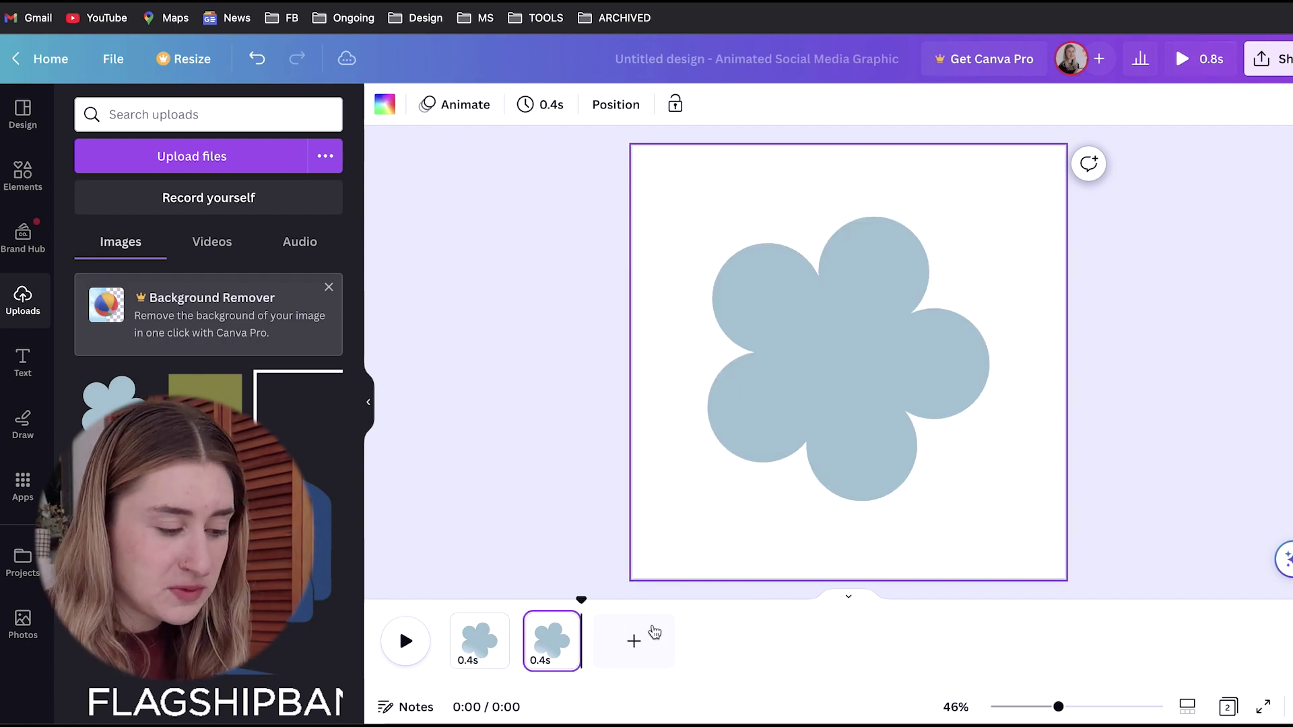
click(969, 314)
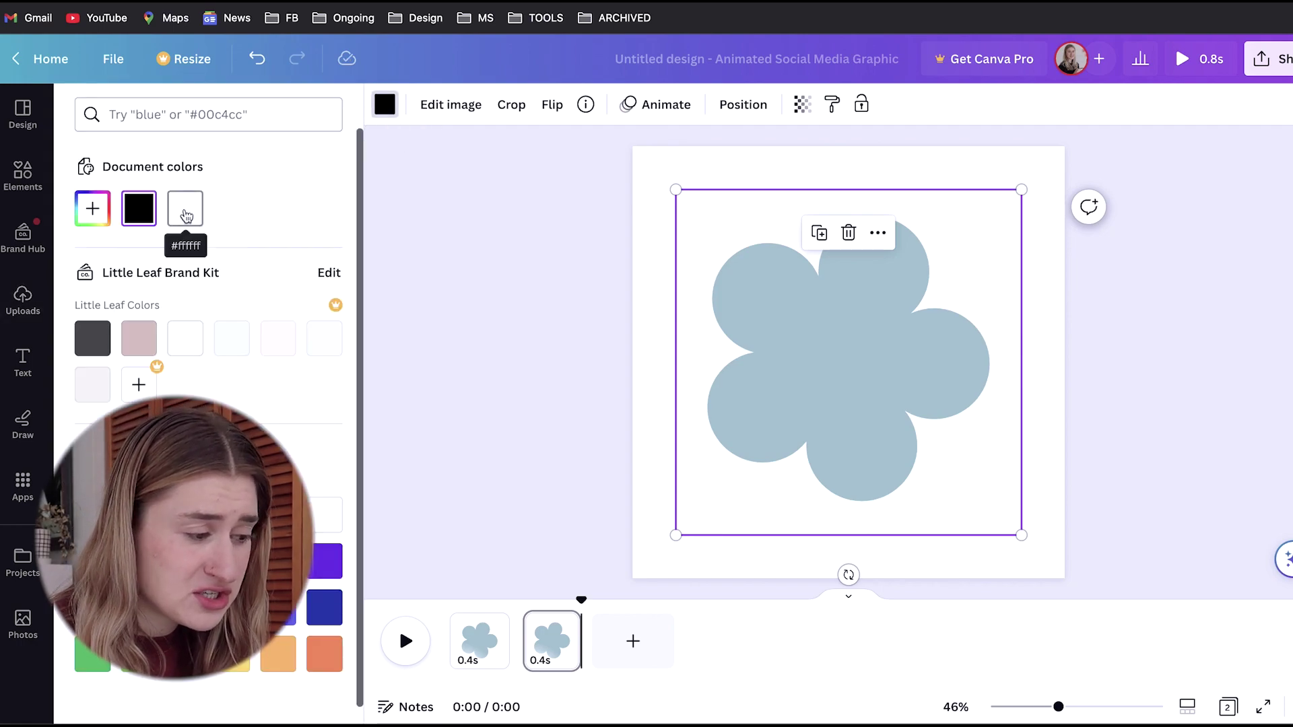
Step: Recolour page 2's flower pink #D75183, undoing a trial white recolour first
click(186, 216)
click(509, 361)
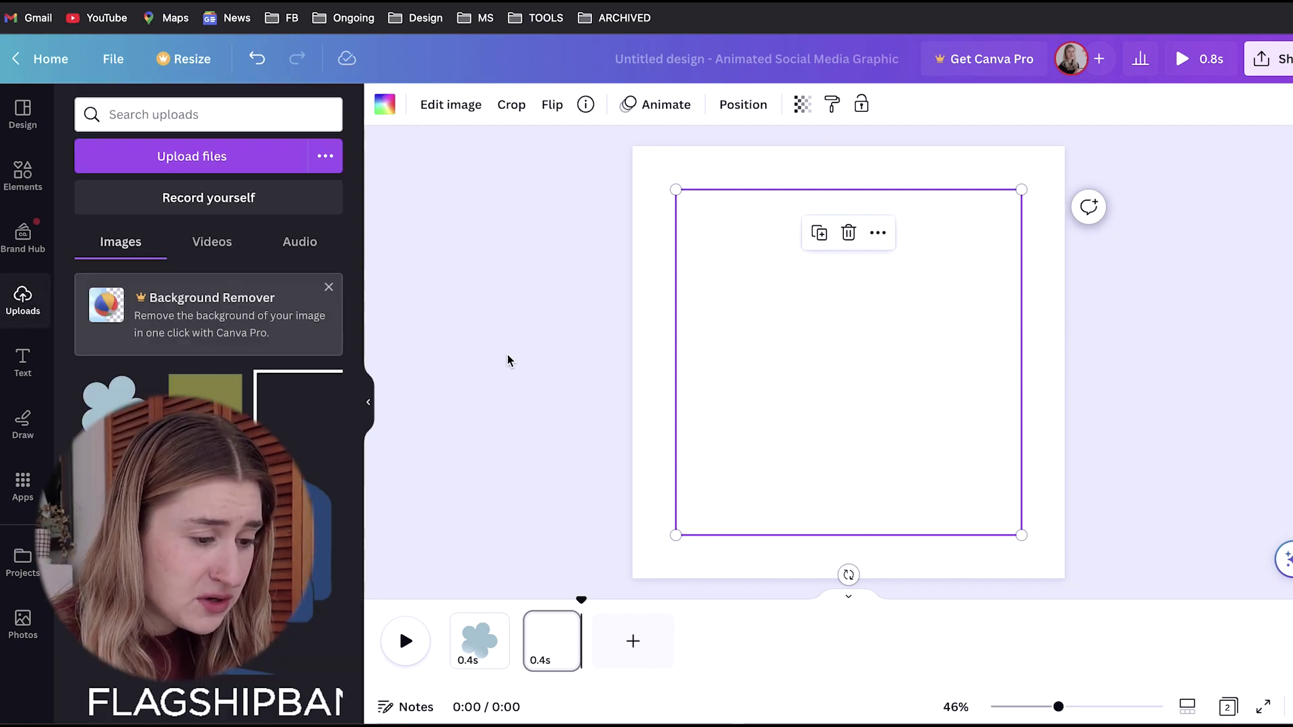
key(ctrl+z)
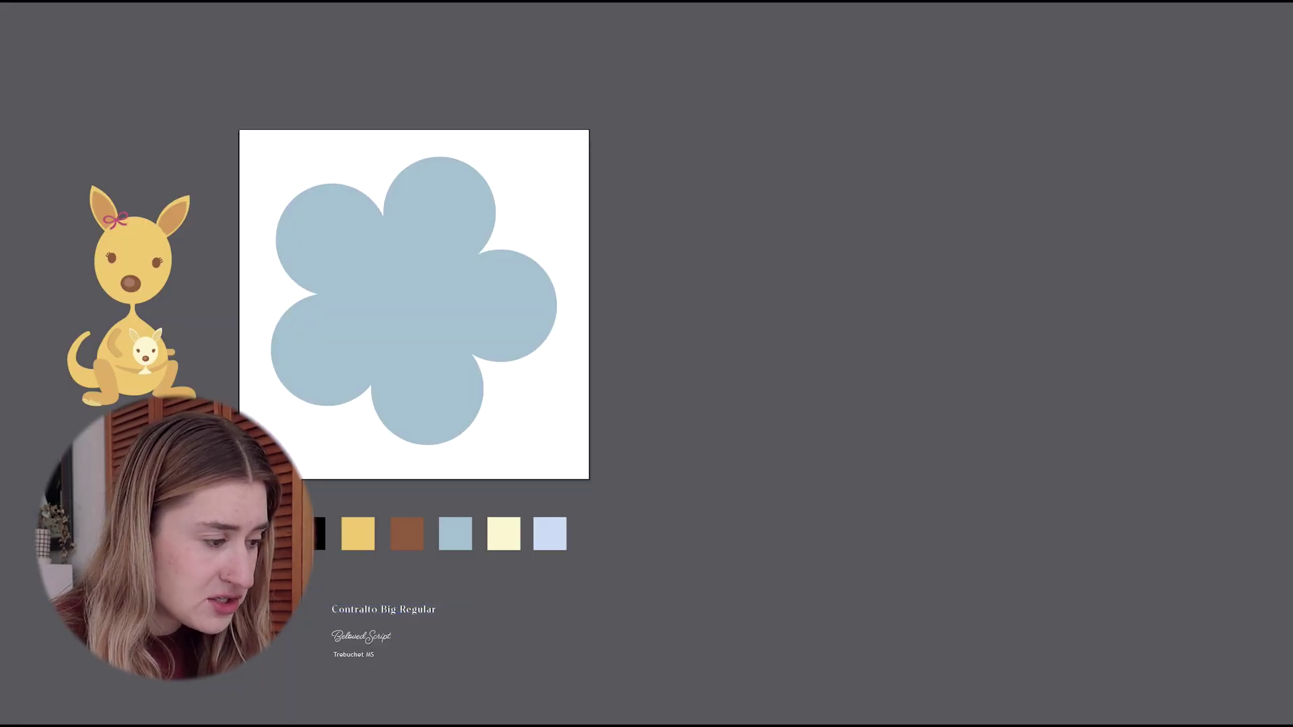
click(844, 279)
key(super+Tab)
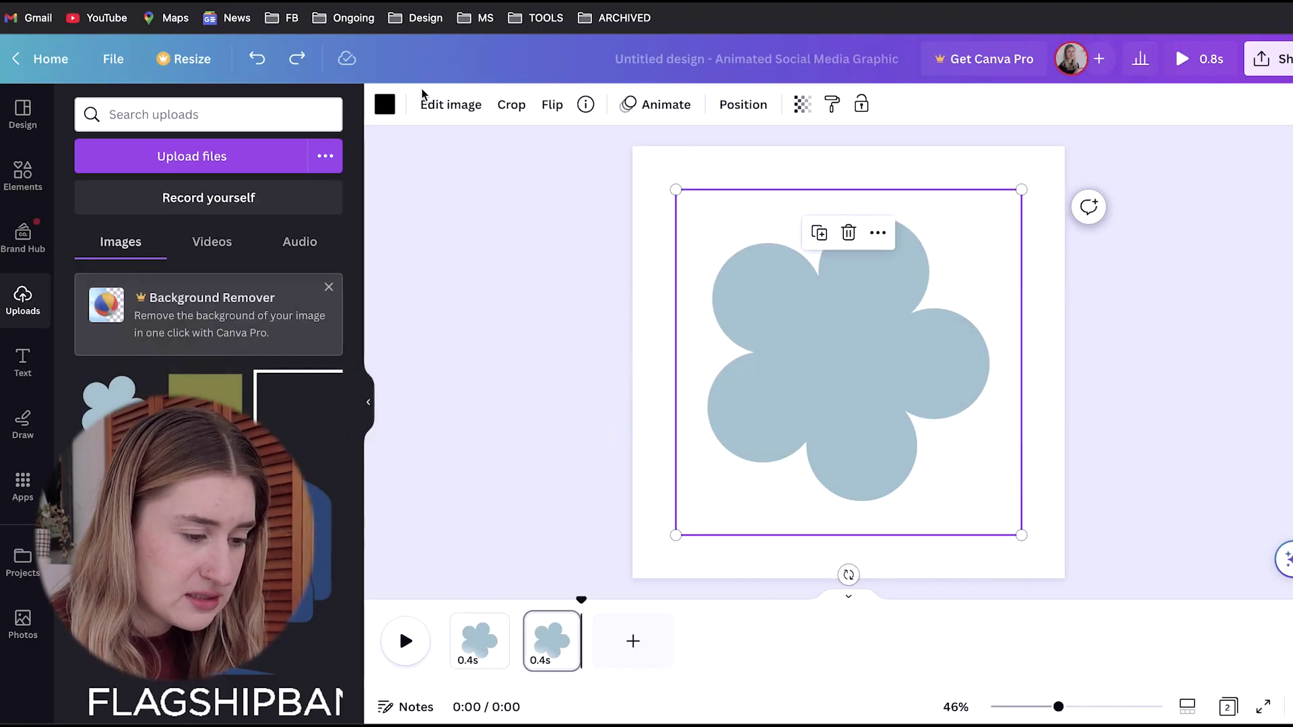
click(384, 104)
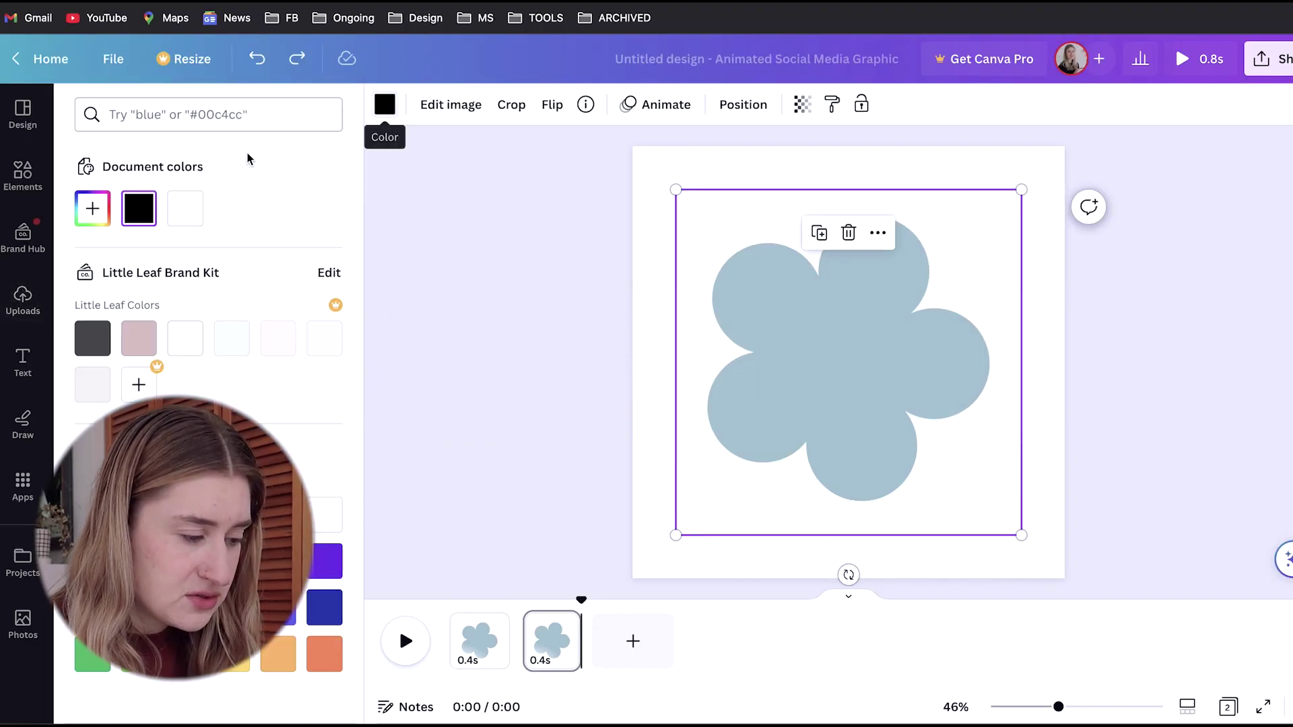
click(93, 208)
text(#D75183)
click(530, 411)
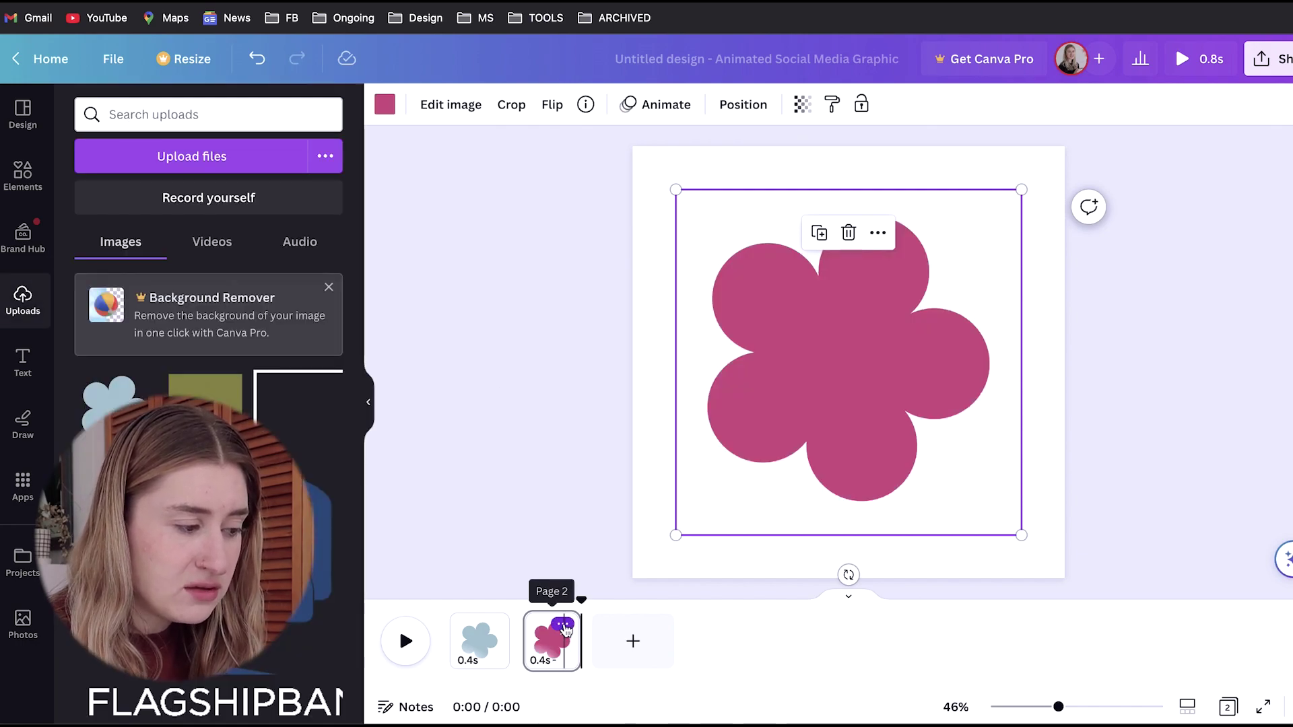
Step: Duplicate page 2, make page 3's flower yellow #F2CB51, and shorten page 1 to 0.3s
click(563, 625)
click(656, 393)
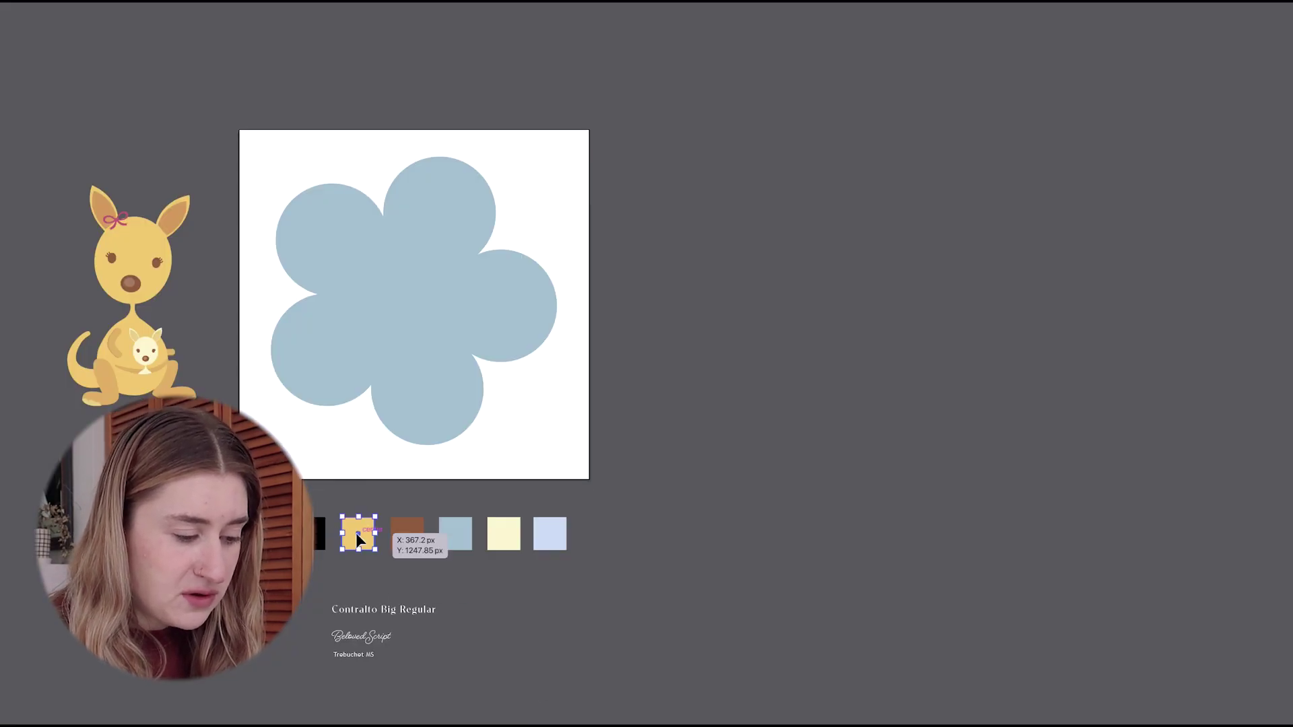
click(879, 264)
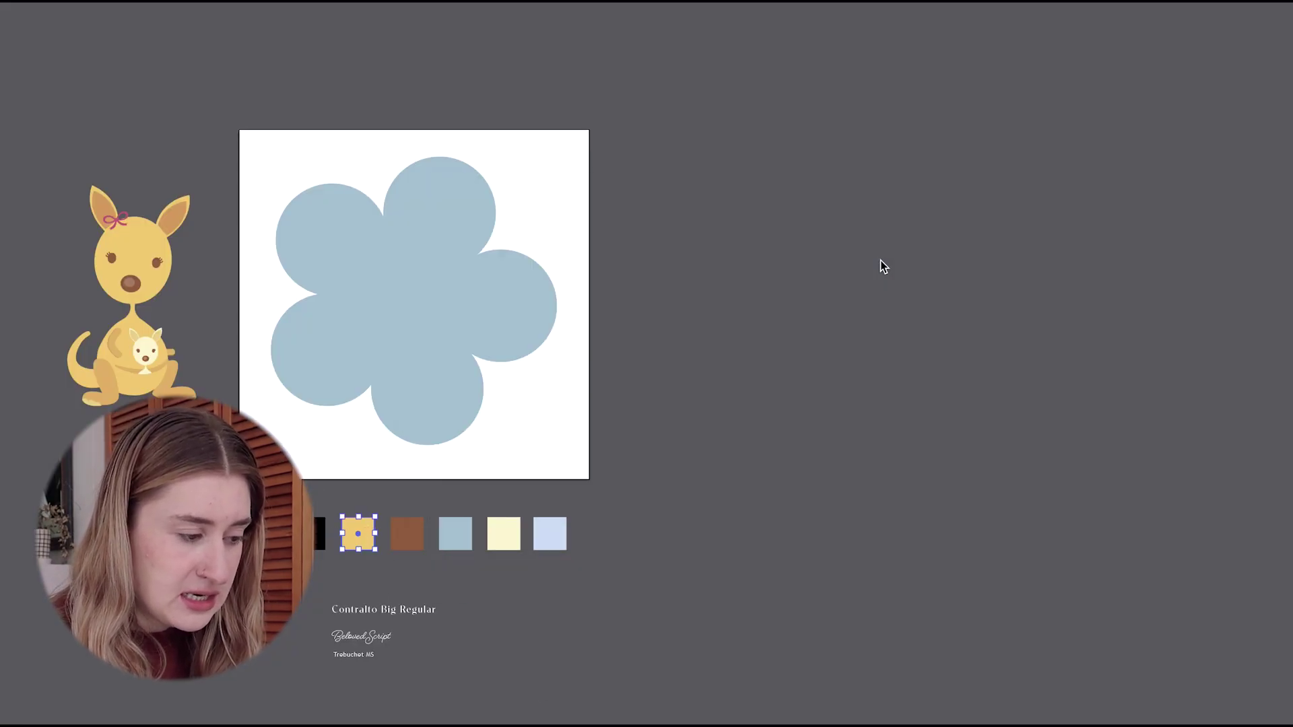
key(super+Tab)
click(895, 412)
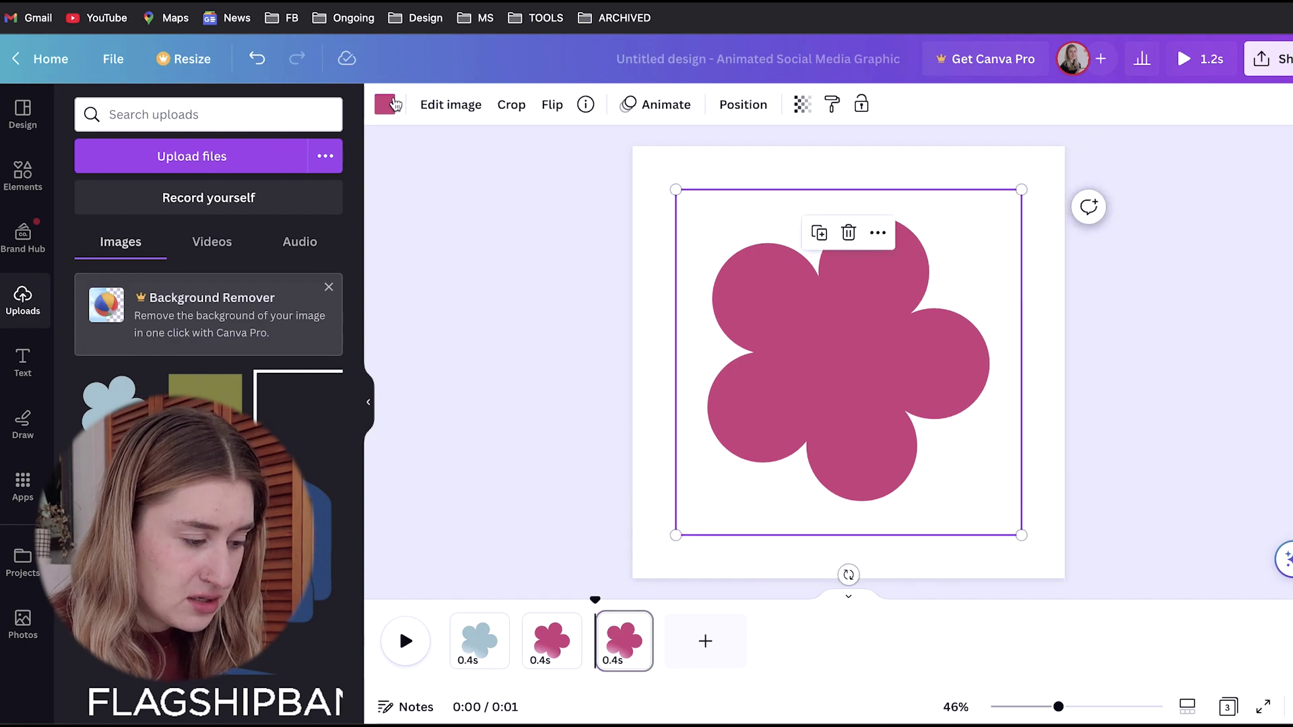
click(391, 104)
click(108, 214)
text(#F2CB51)
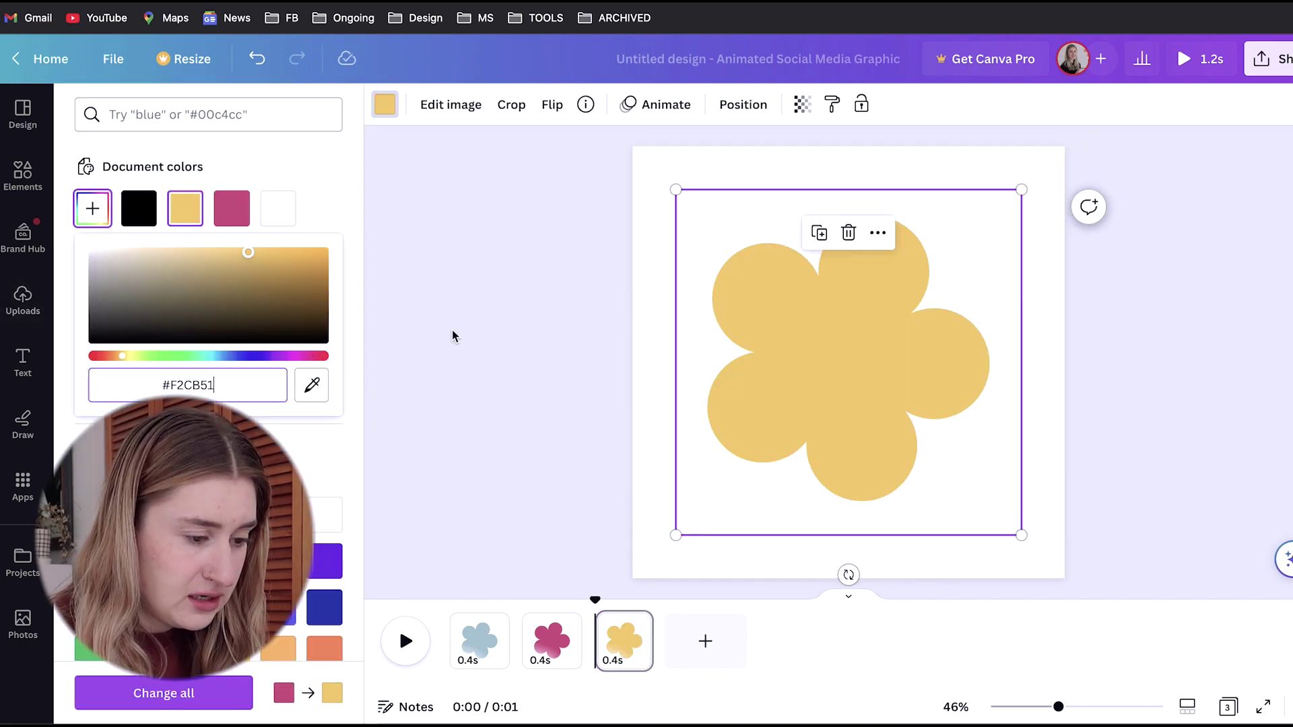
click(717, 684)
mouse_move(508, 652)
mouse_down()
mouse_move(494, 649)
mouse_move(569, 650)
mouse_up()
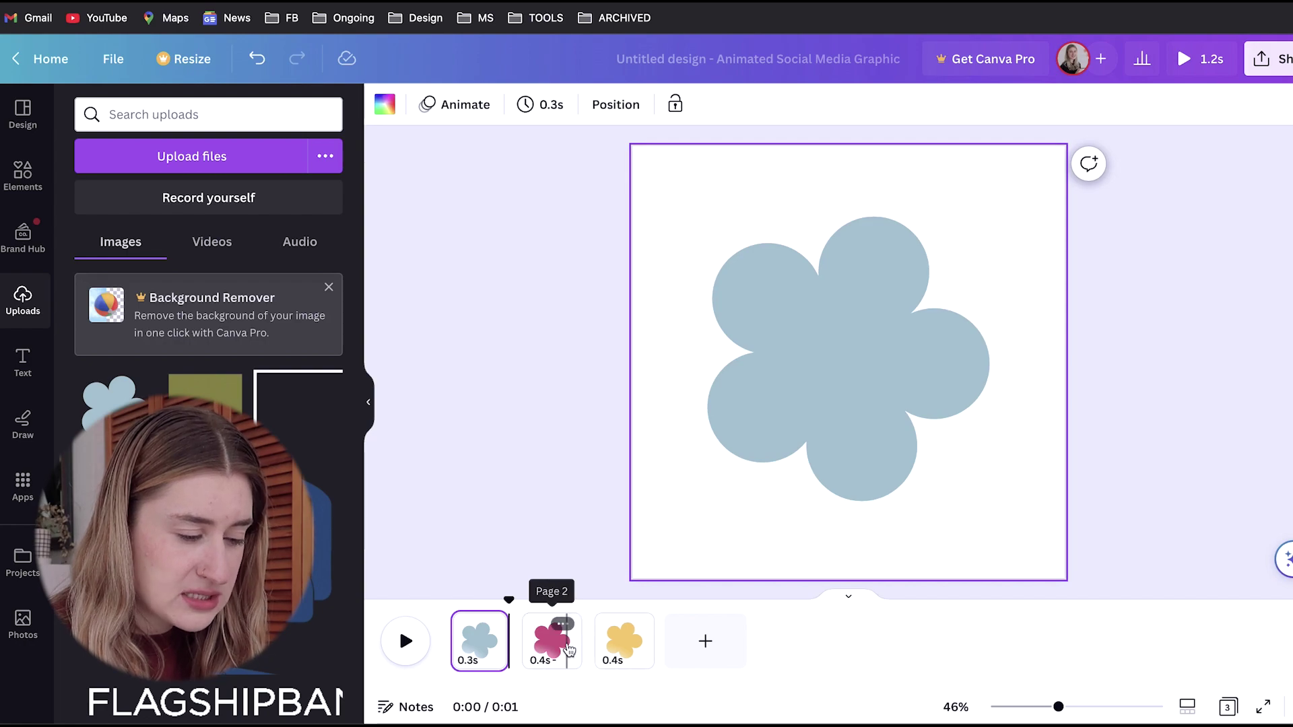
Step: Set pages 2 and 3 to 0.3 seconds each
click(569, 650)
click(545, 663)
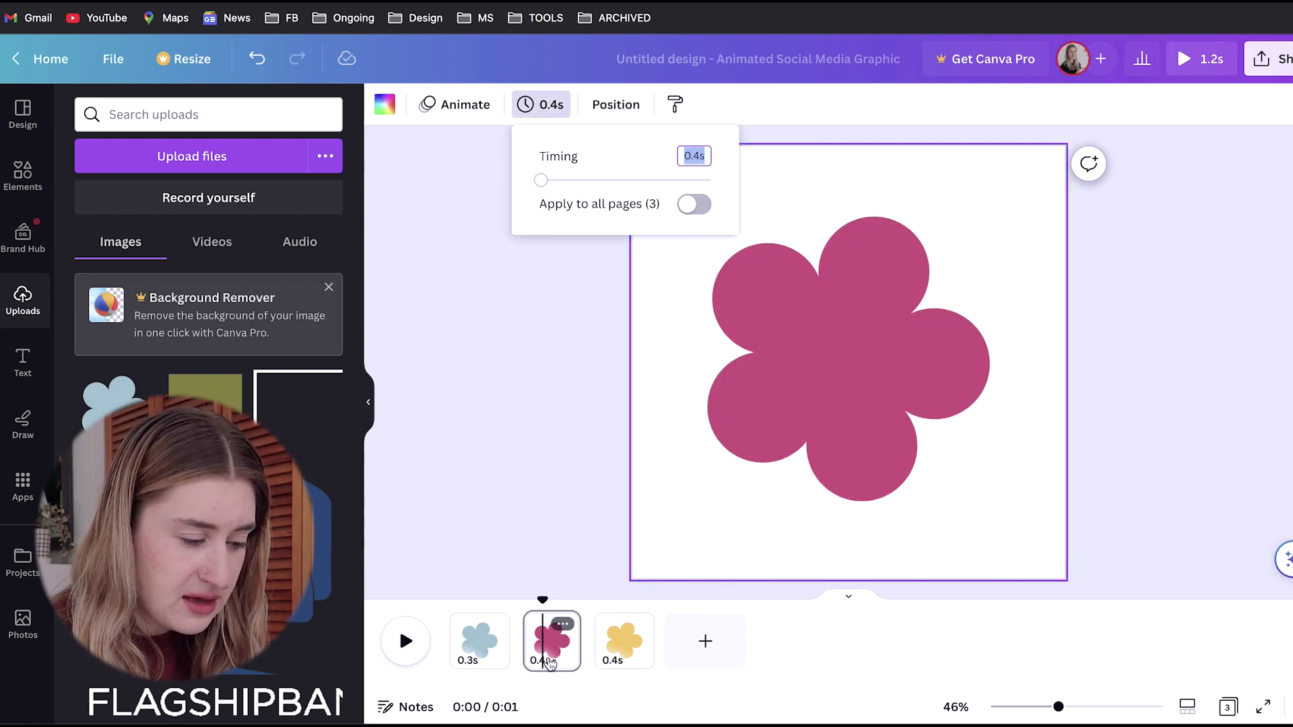
text(03)
key(Return)
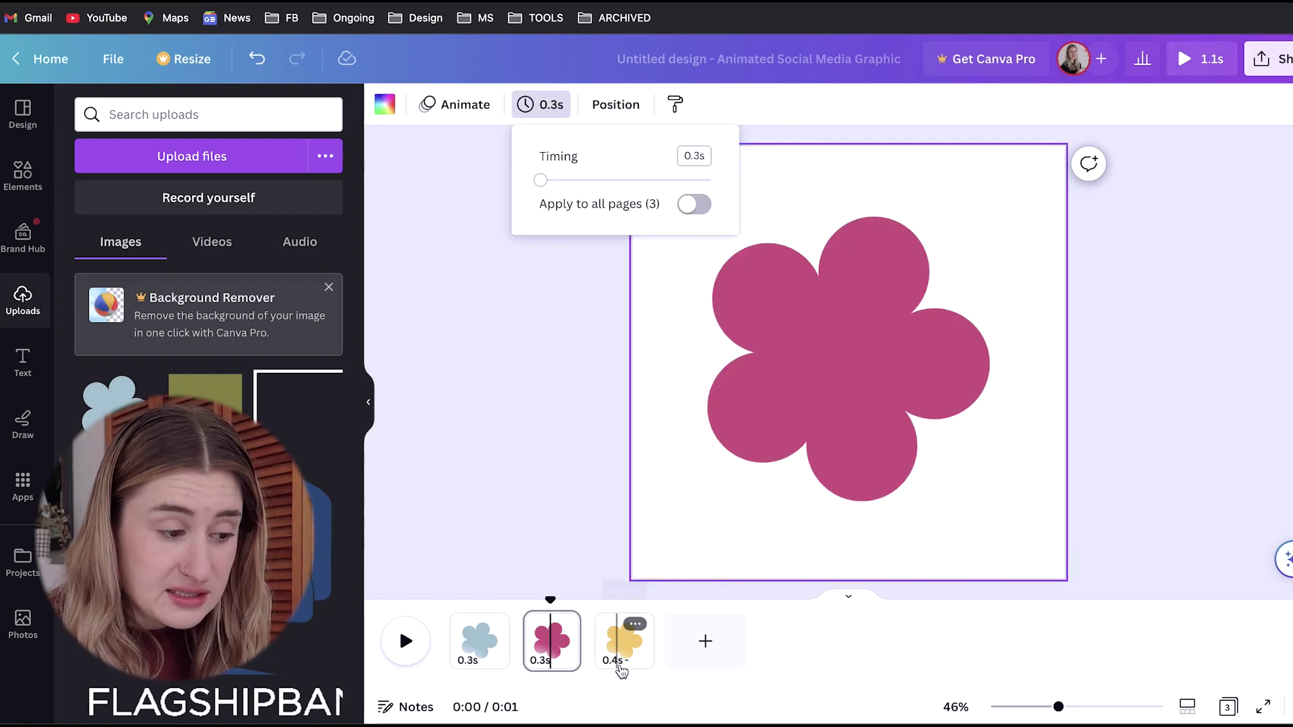
click(623, 663)
click(614, 662)
text(0.3)
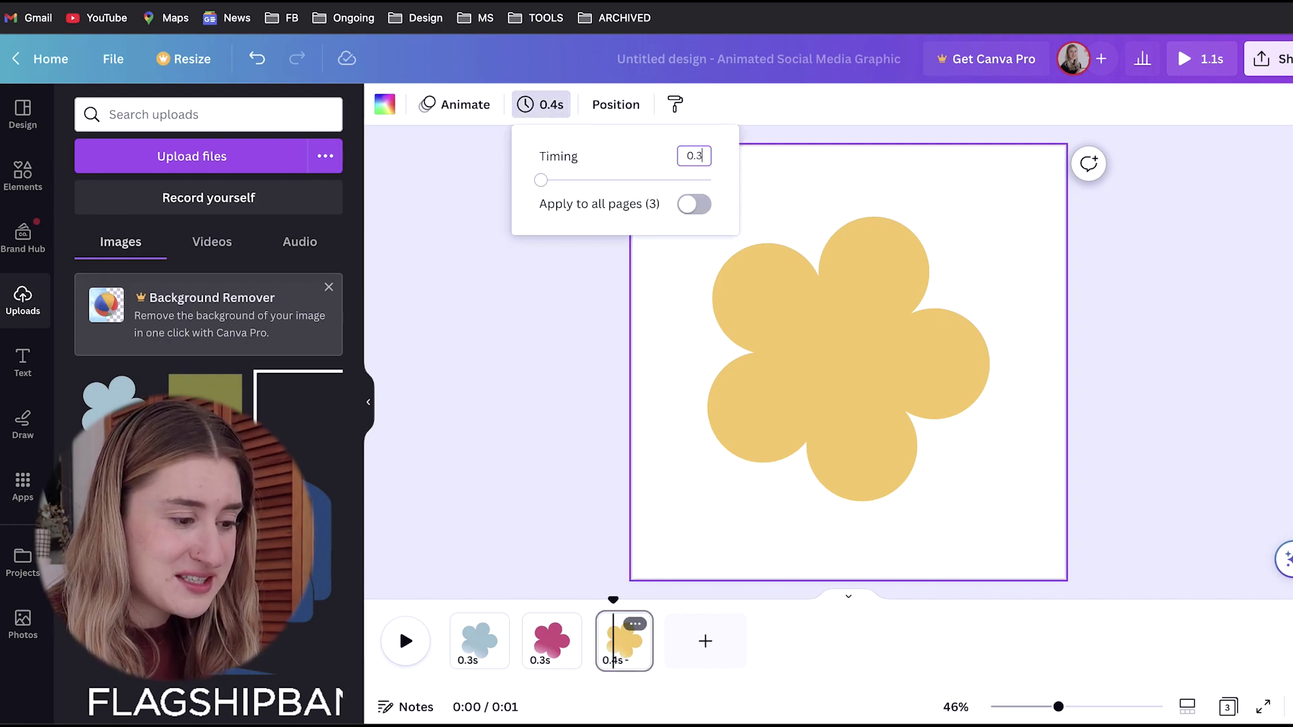
key(Return)
click(564, 529)
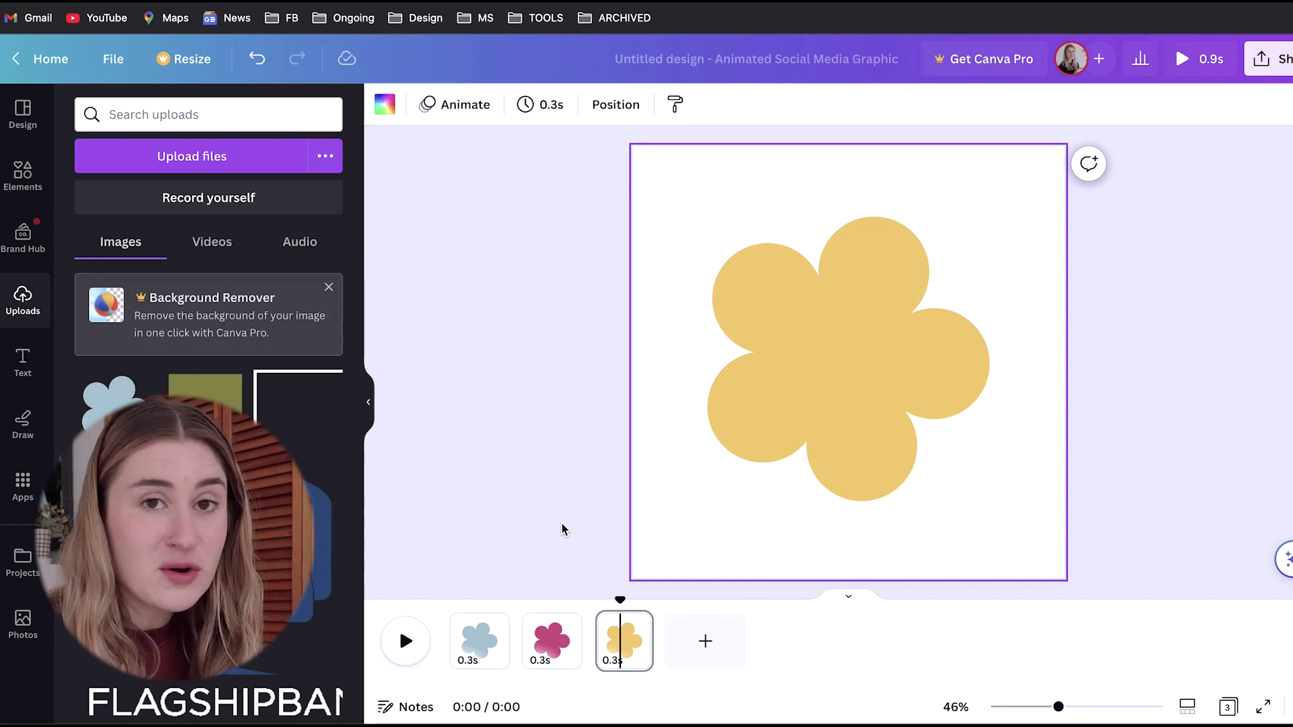
Step: Preview the animation, then give all pages a 0.5-second duration
click(403, 648)
click(481, 486)
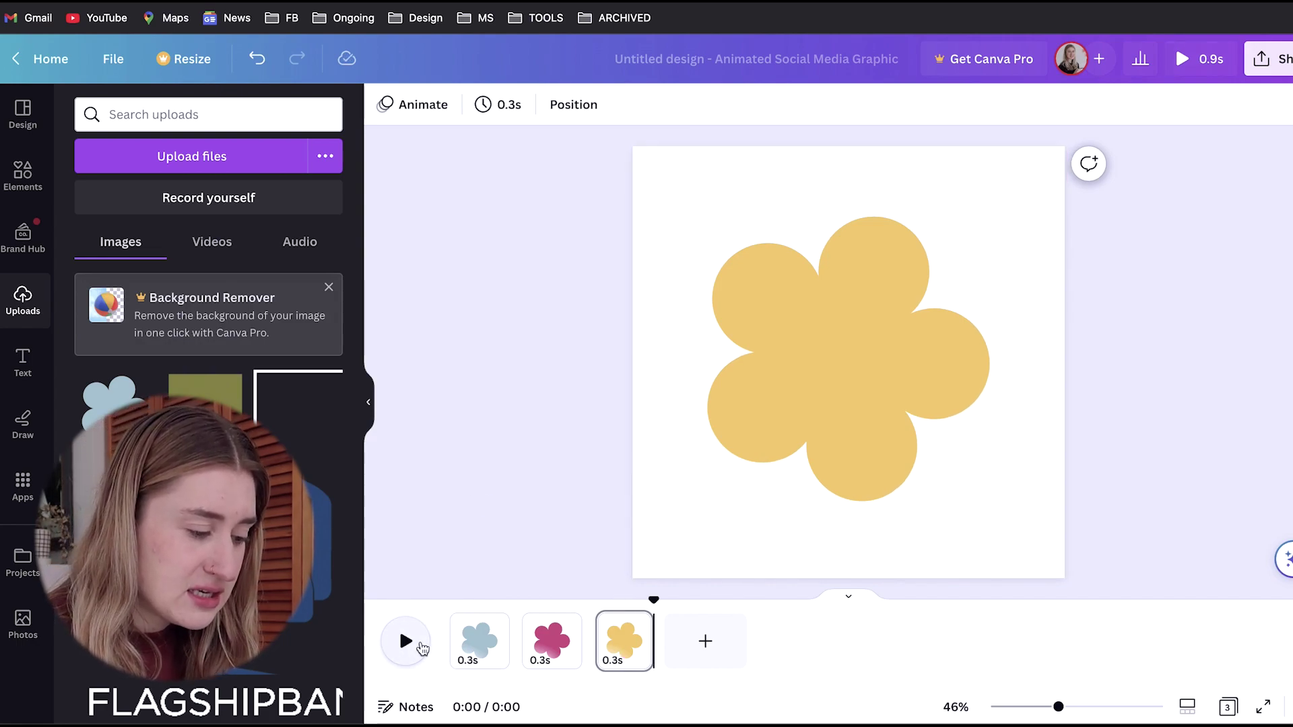
click(421, 647)
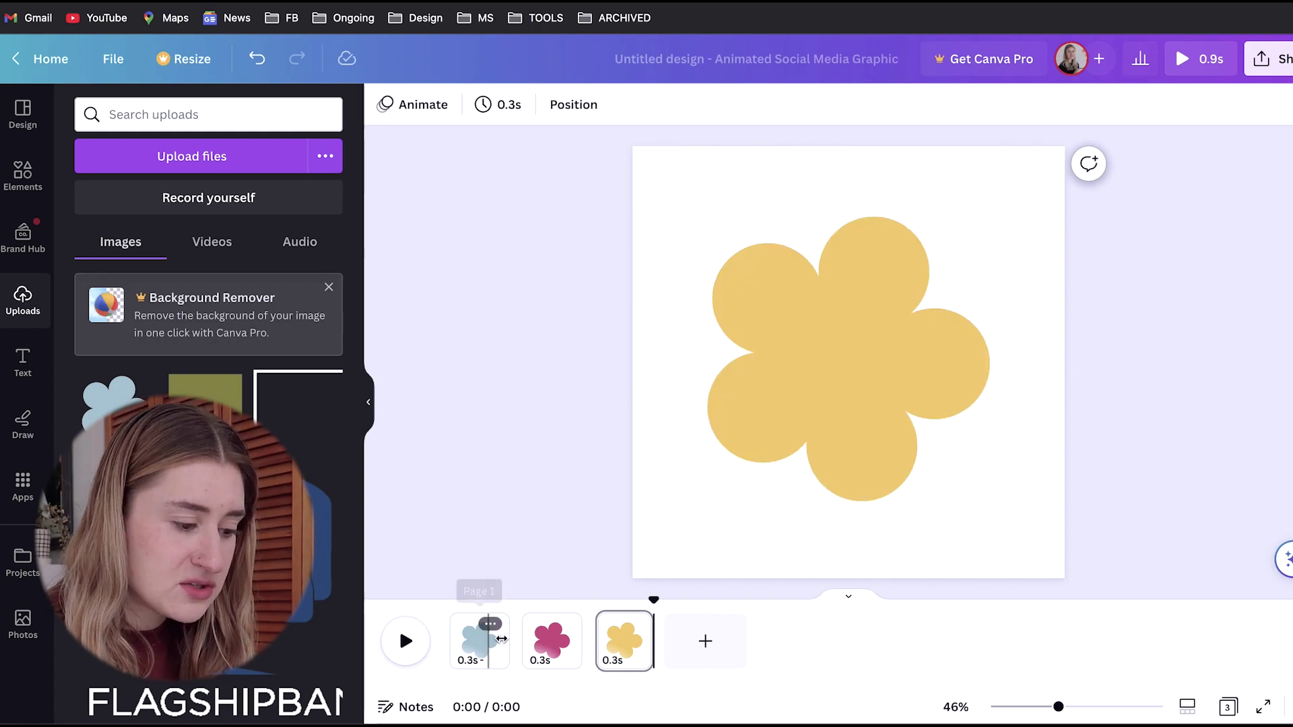
click(501, 640)
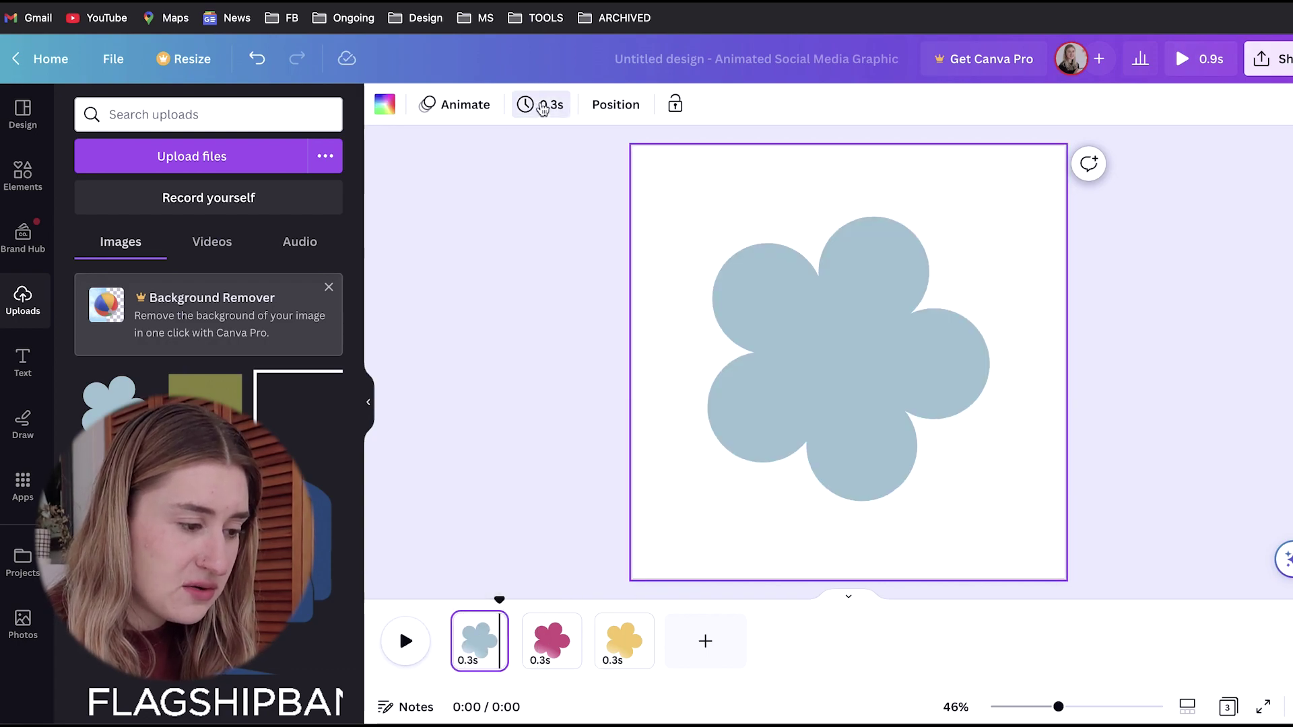
click(542, 107)
text(0.5)
key(Return)
click(692, 213)
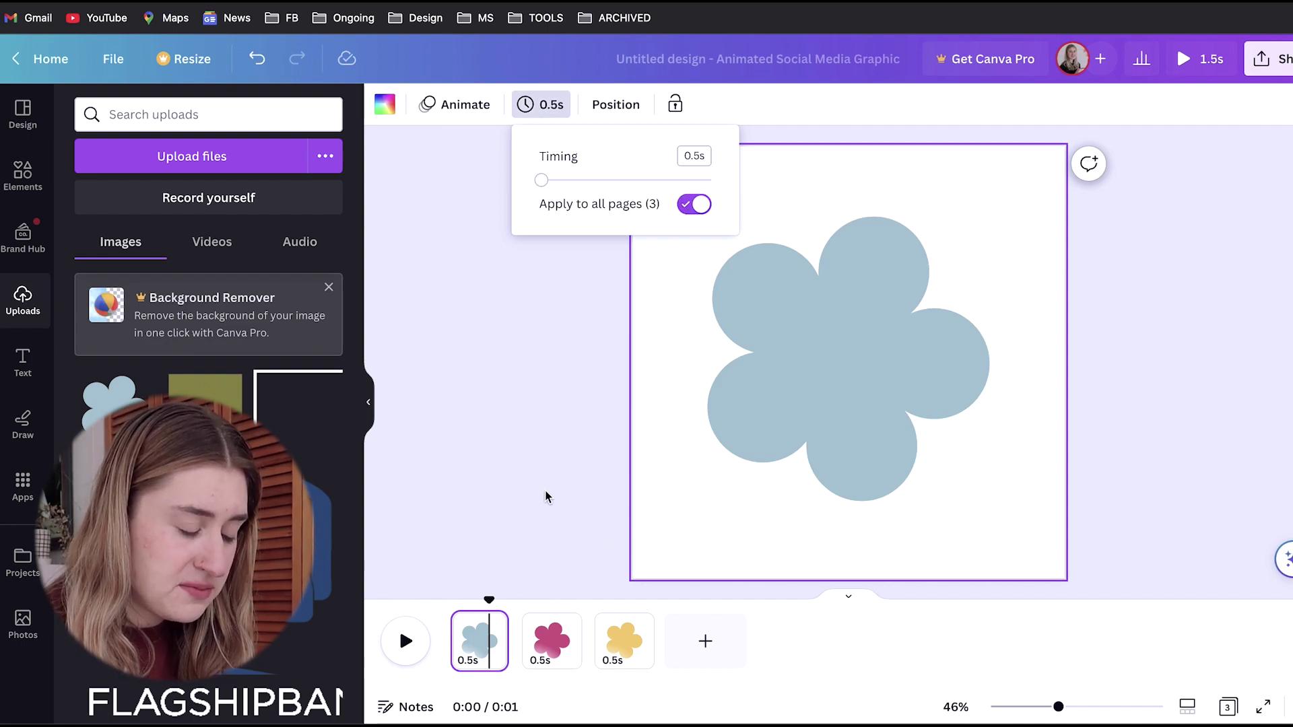
Step: Replay the animation preview several times, ending on the blue flower page
click(544, 494)
click(406, 639)
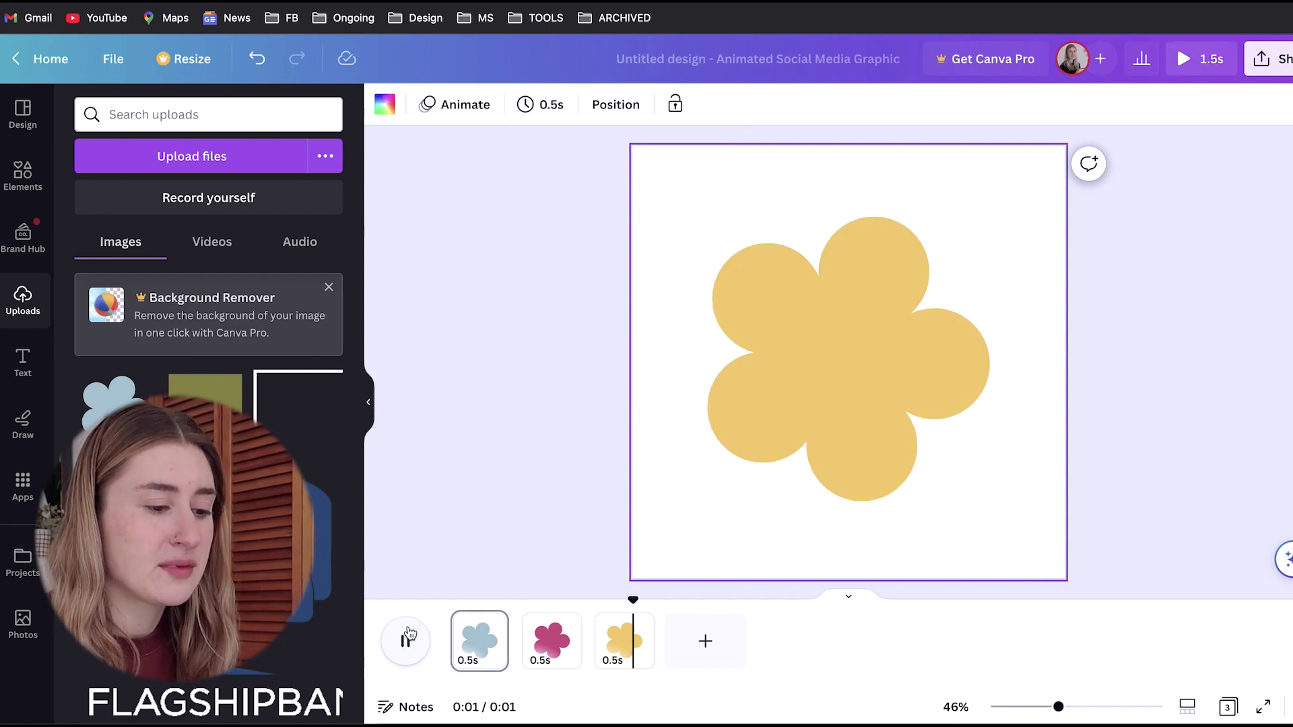
click(406, 638)
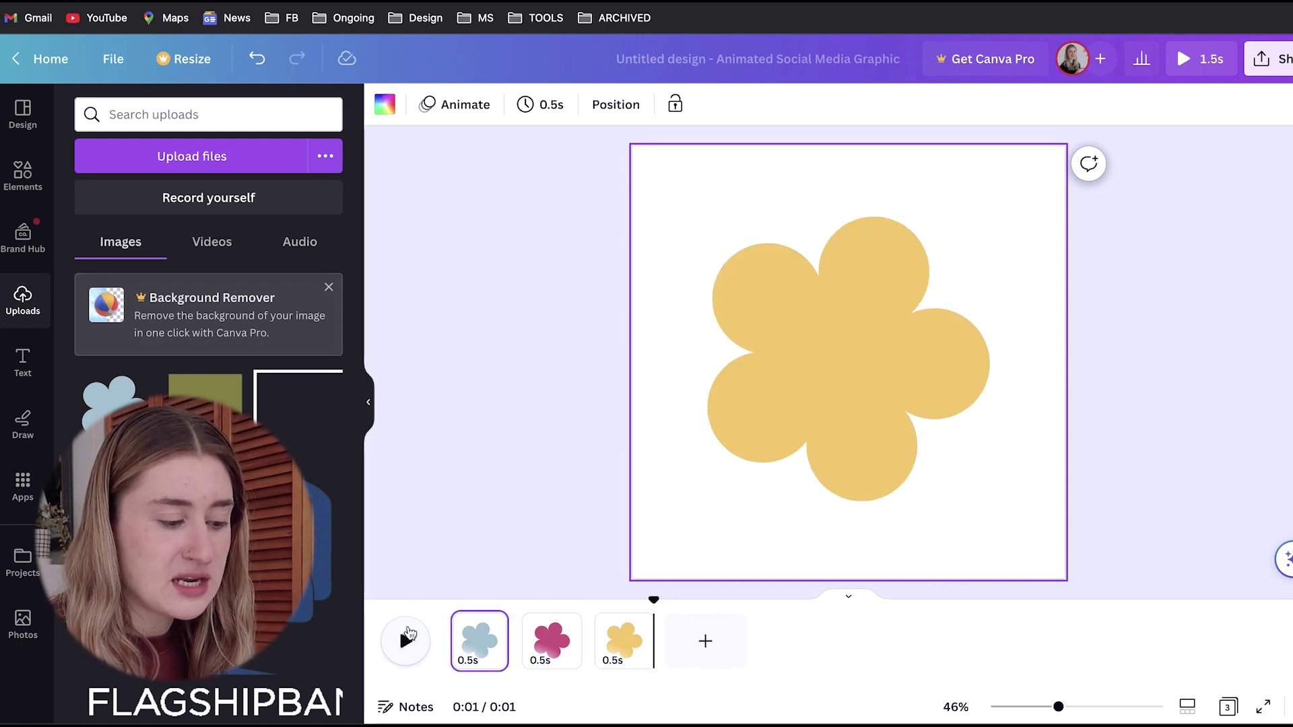
click(407, 639)
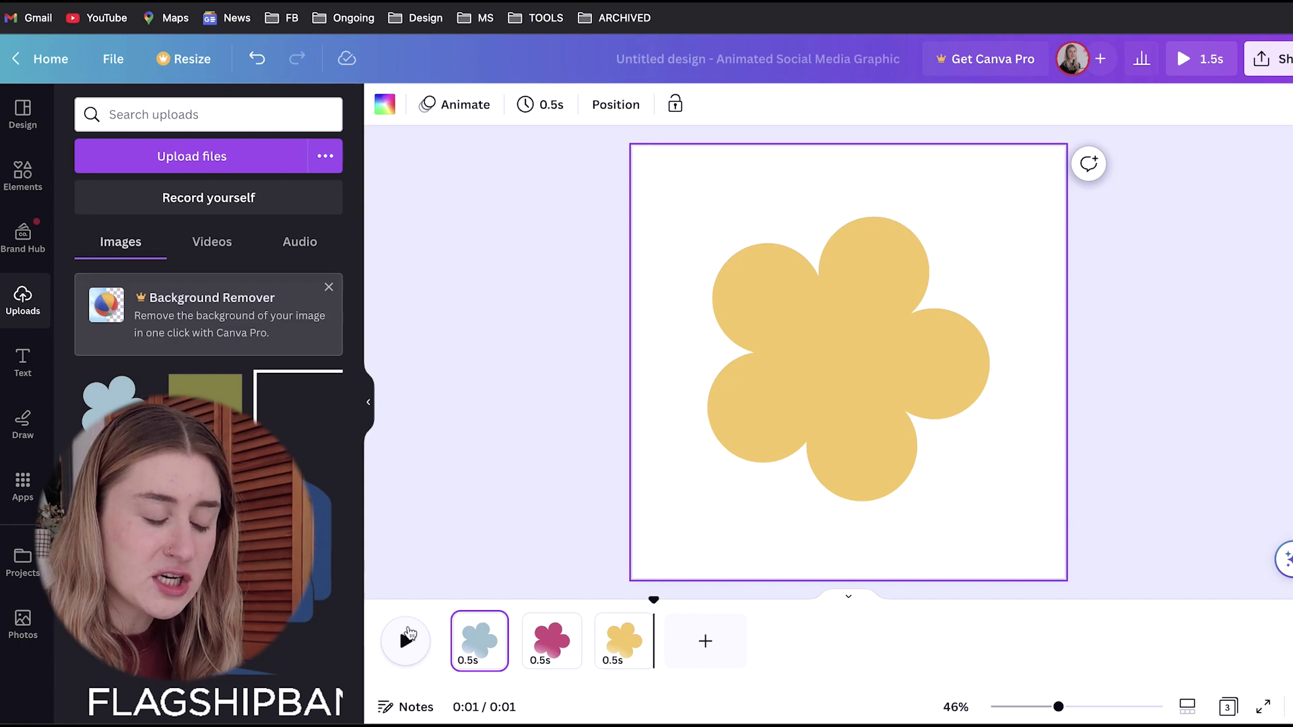
click(407, 639)
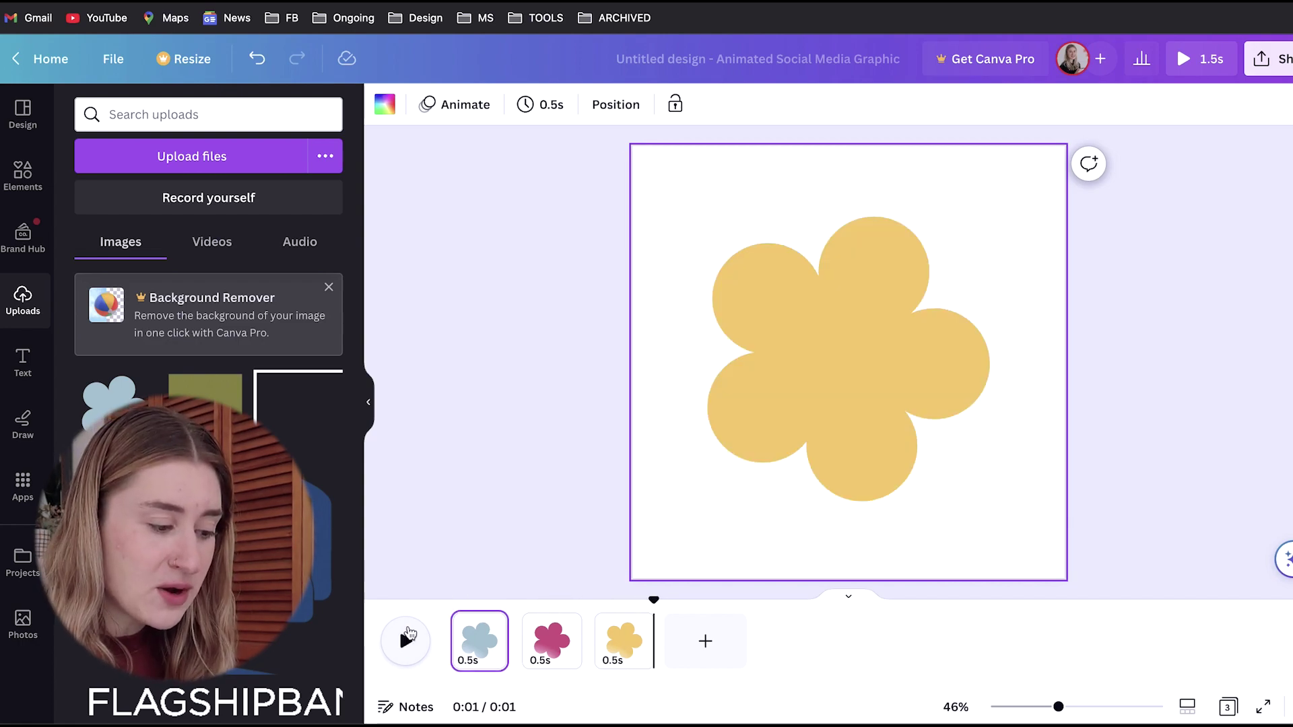
click(444, 505)
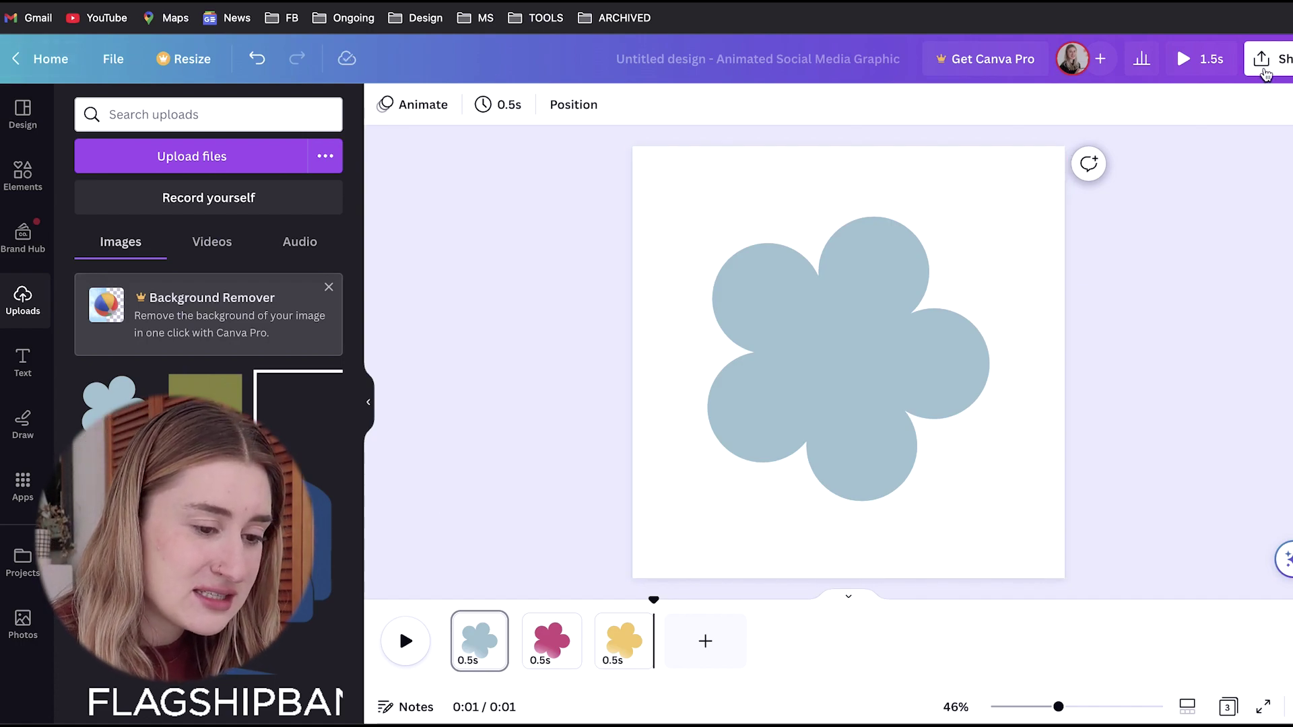
Step: Download all pages of the flower design as a GIF via Share
click(1267, 67)
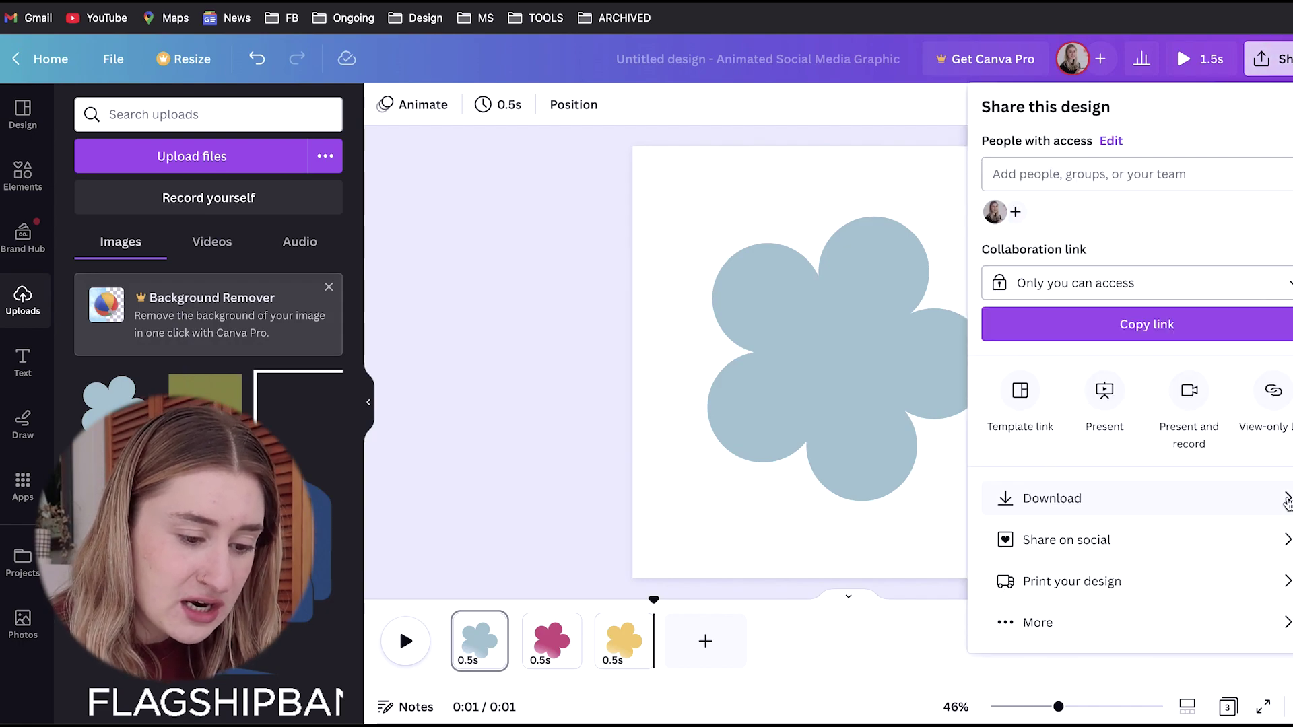
click(1287, 500)
click(1201, 179)
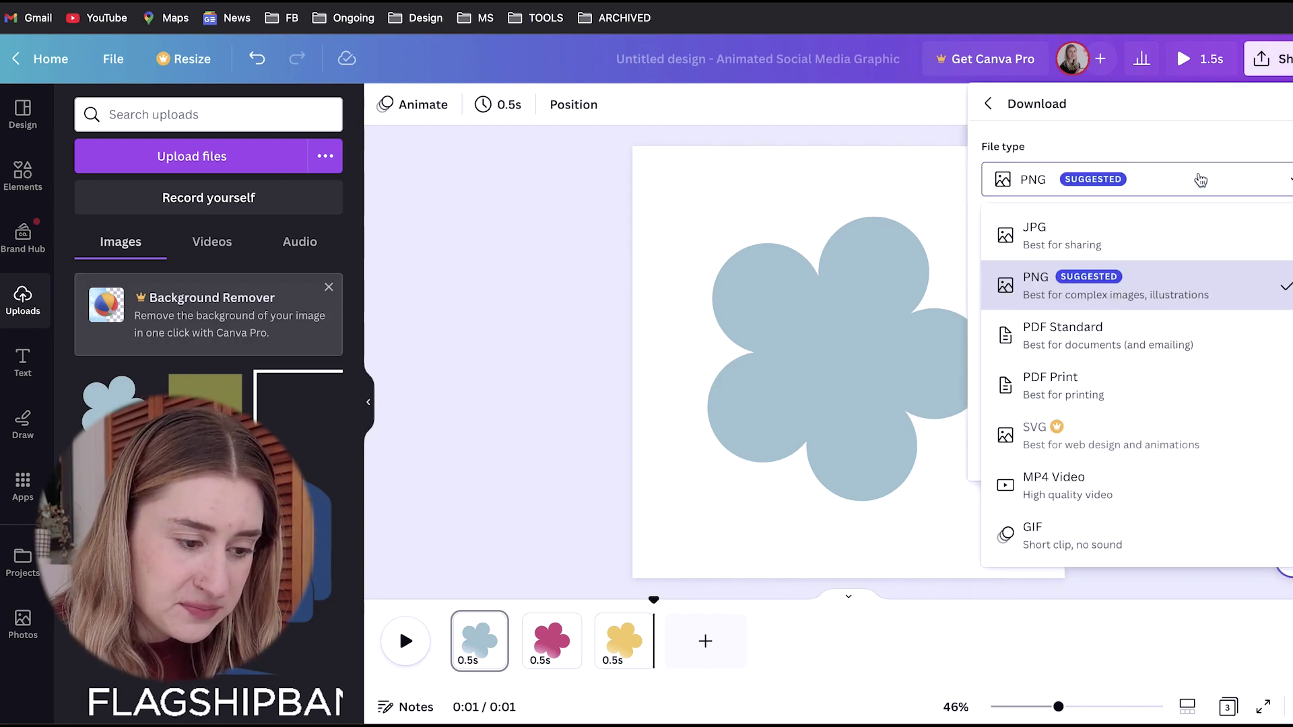
click(1171, 549)
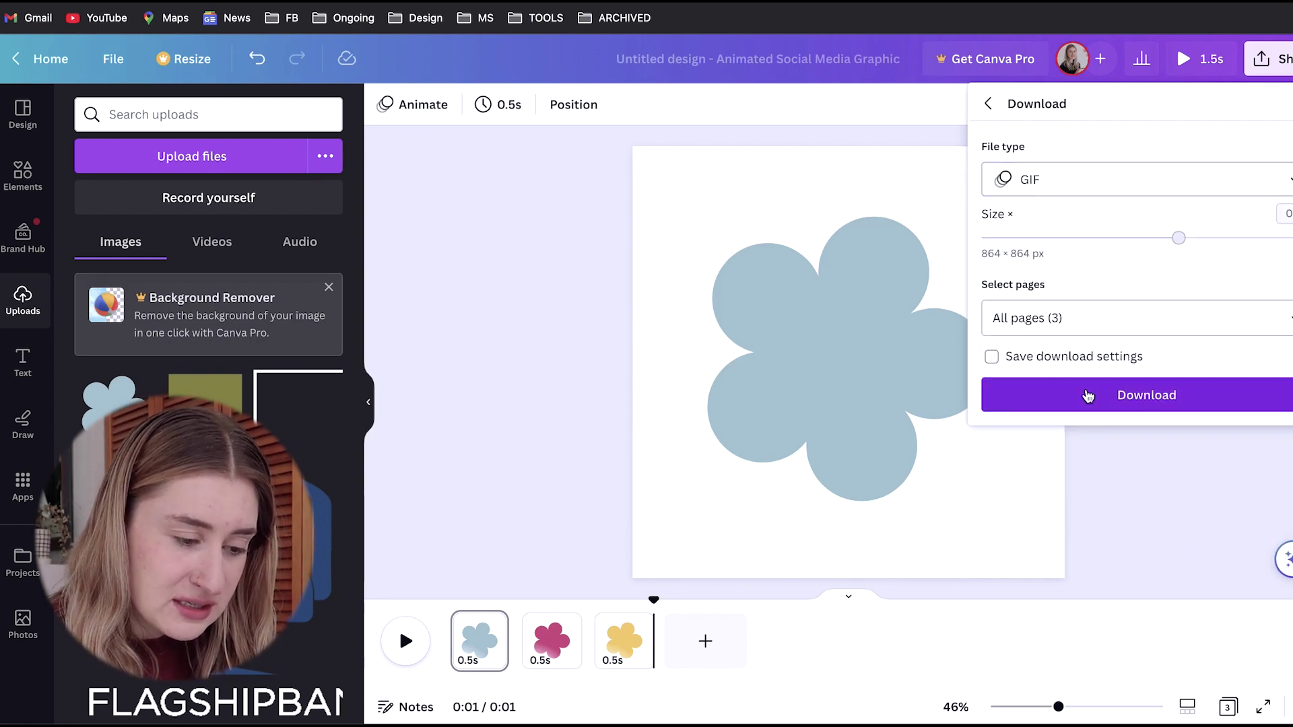
click(1088, 395)
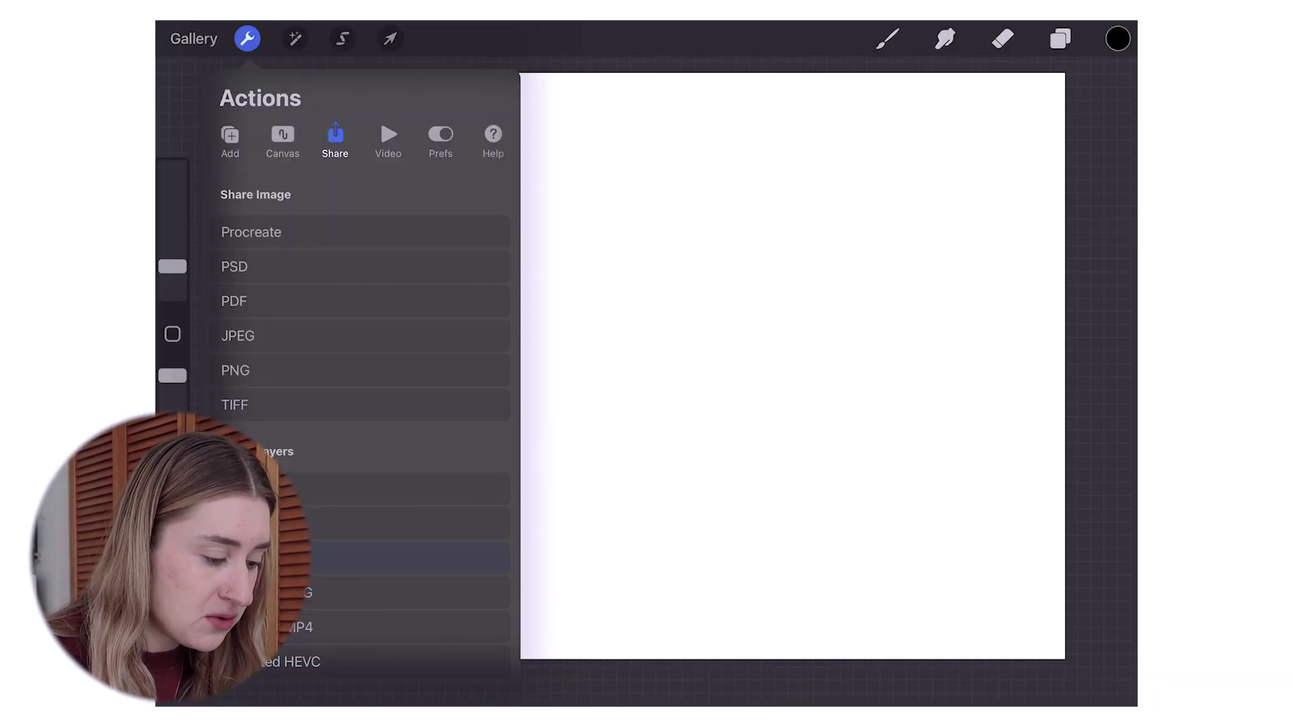
Step: Paste the copied wavy stamp frame onto the canvas and check the background layer's visibility
click(230, 138)
click(364, 455)
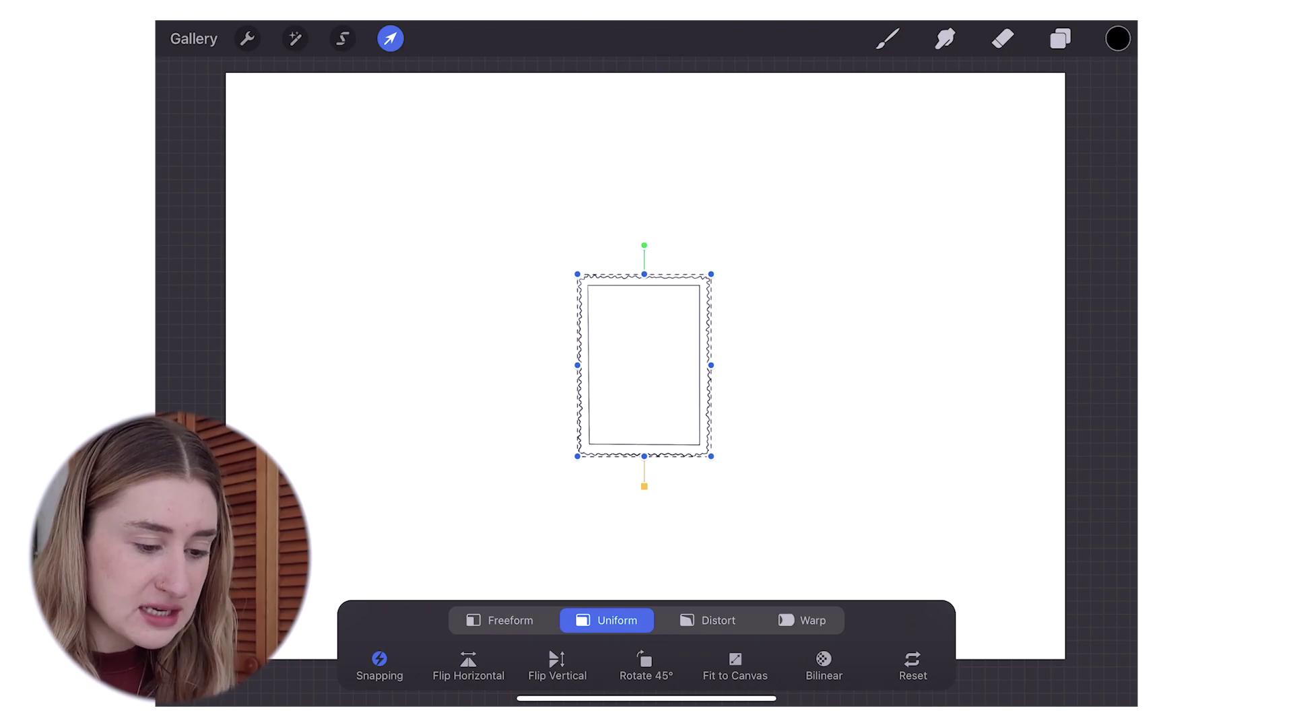
click(1060, 39)
click(943, 200)
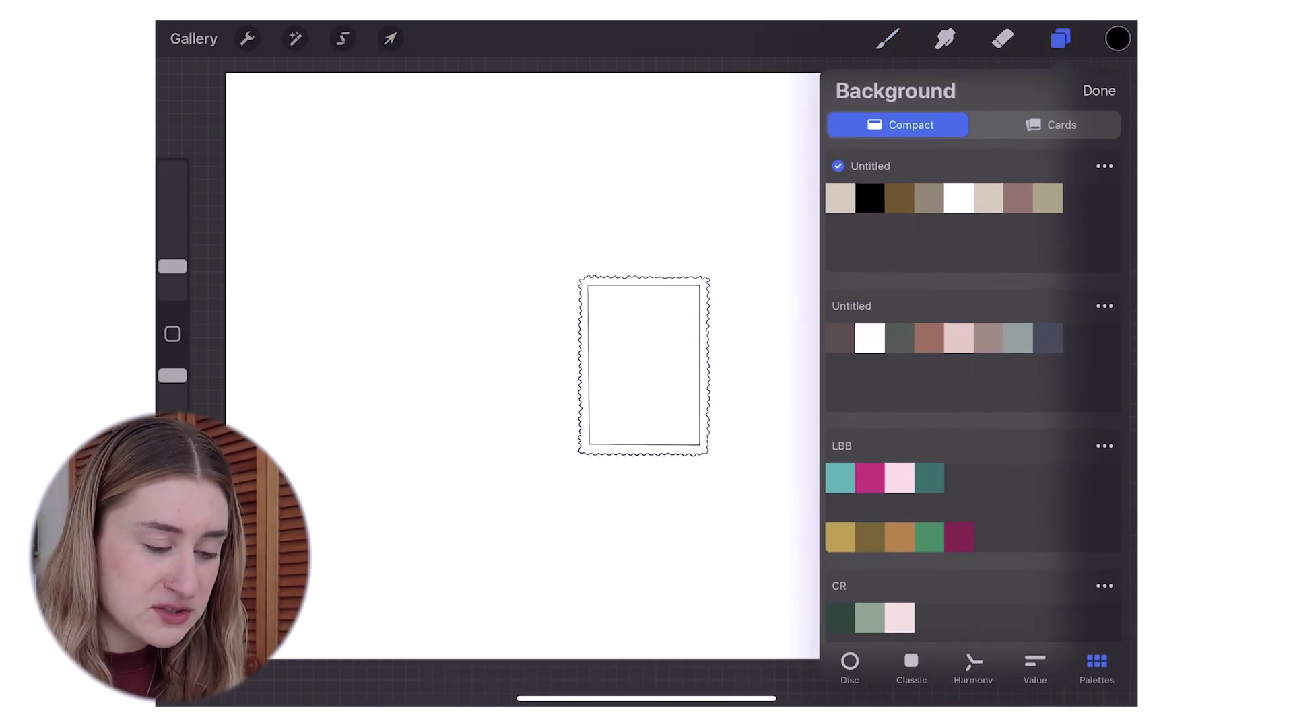
click(1099, 89)
click(1060, 39)
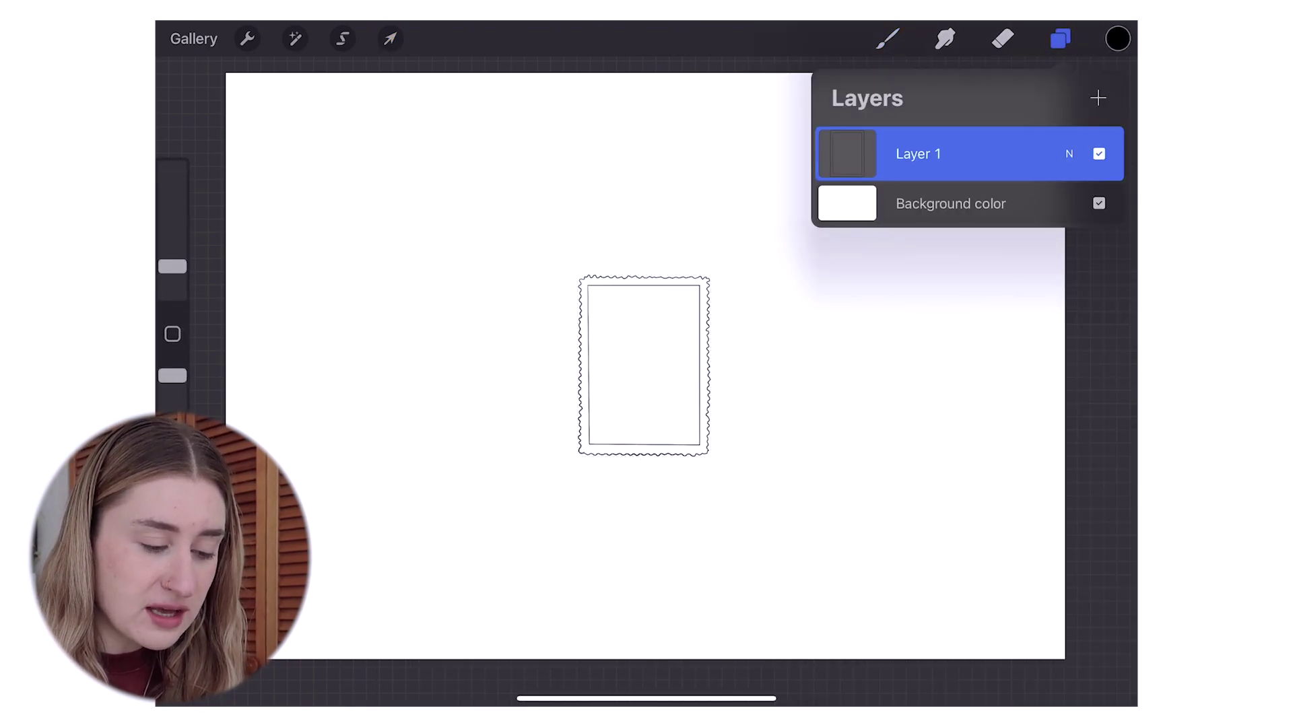
click(1099, 203)
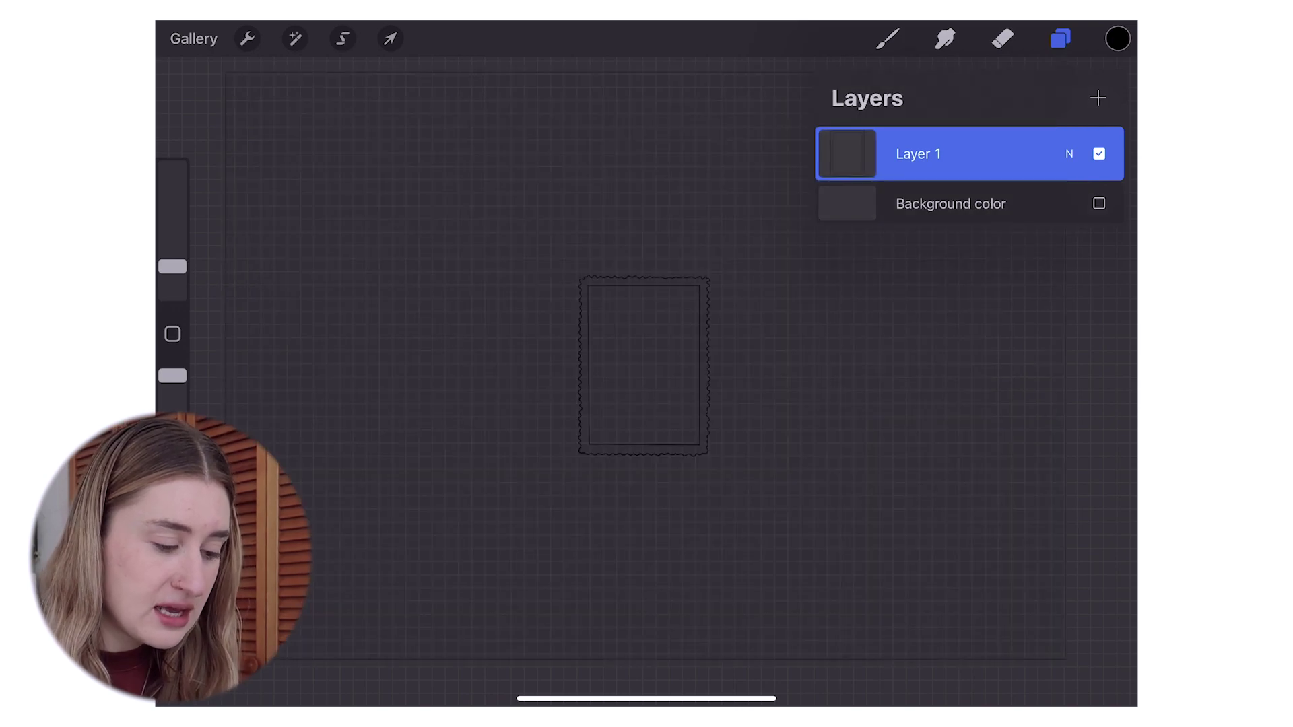
scroll(644, 366, up, 5)
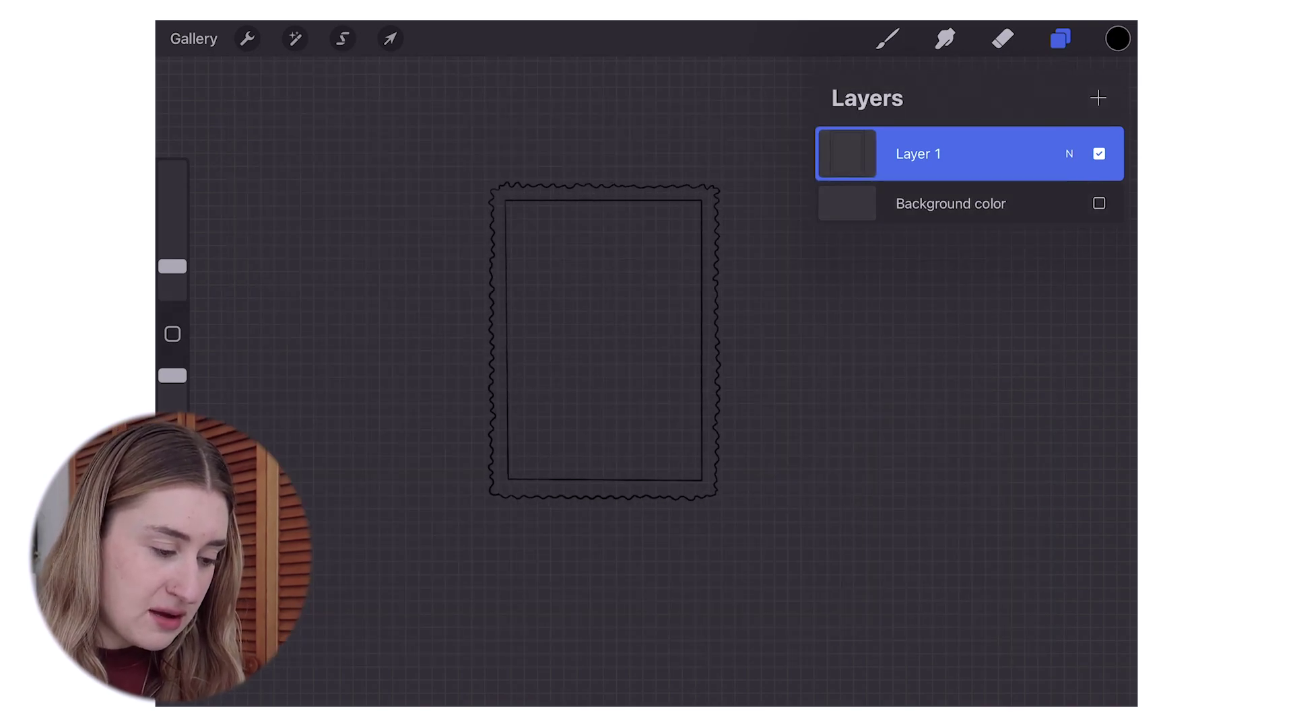
click(1099, 203)
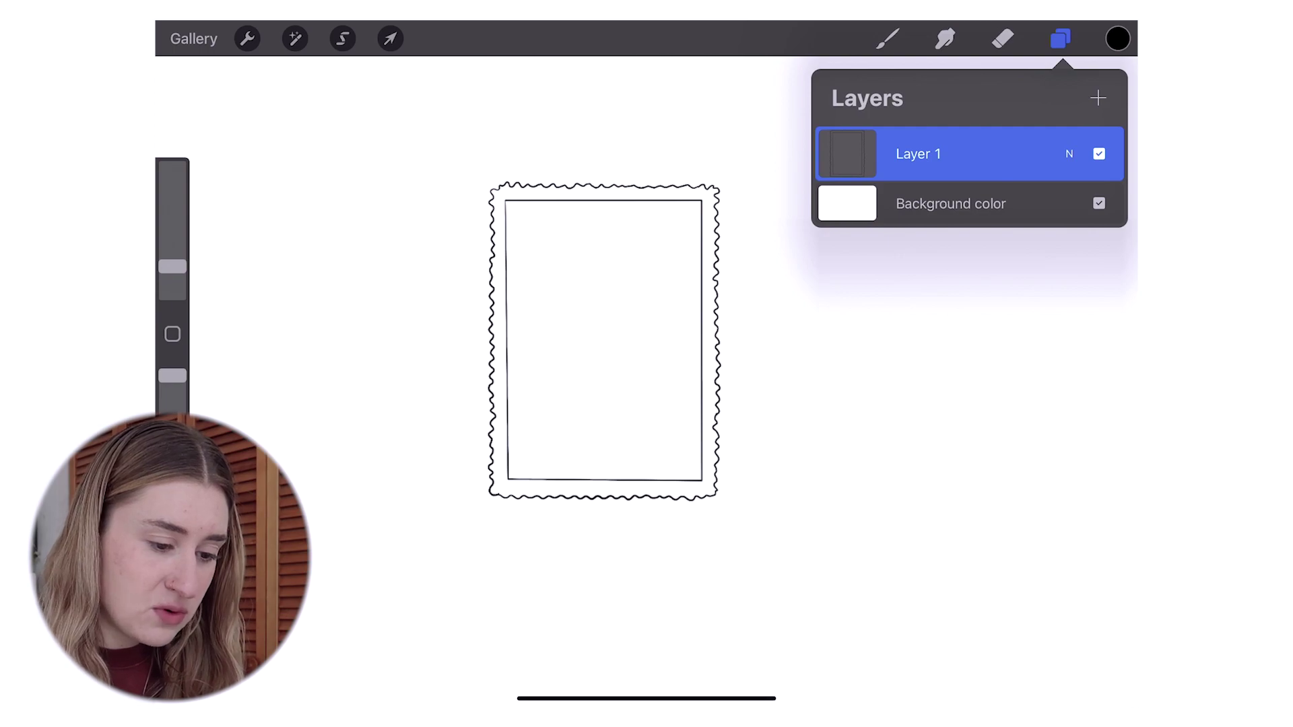
Step: Duplicate the stamp frame layer and enlarge the copy slightly around the original
drag(1010, 154, 876, 154)
click(390, 39)
key(ctrl+z)
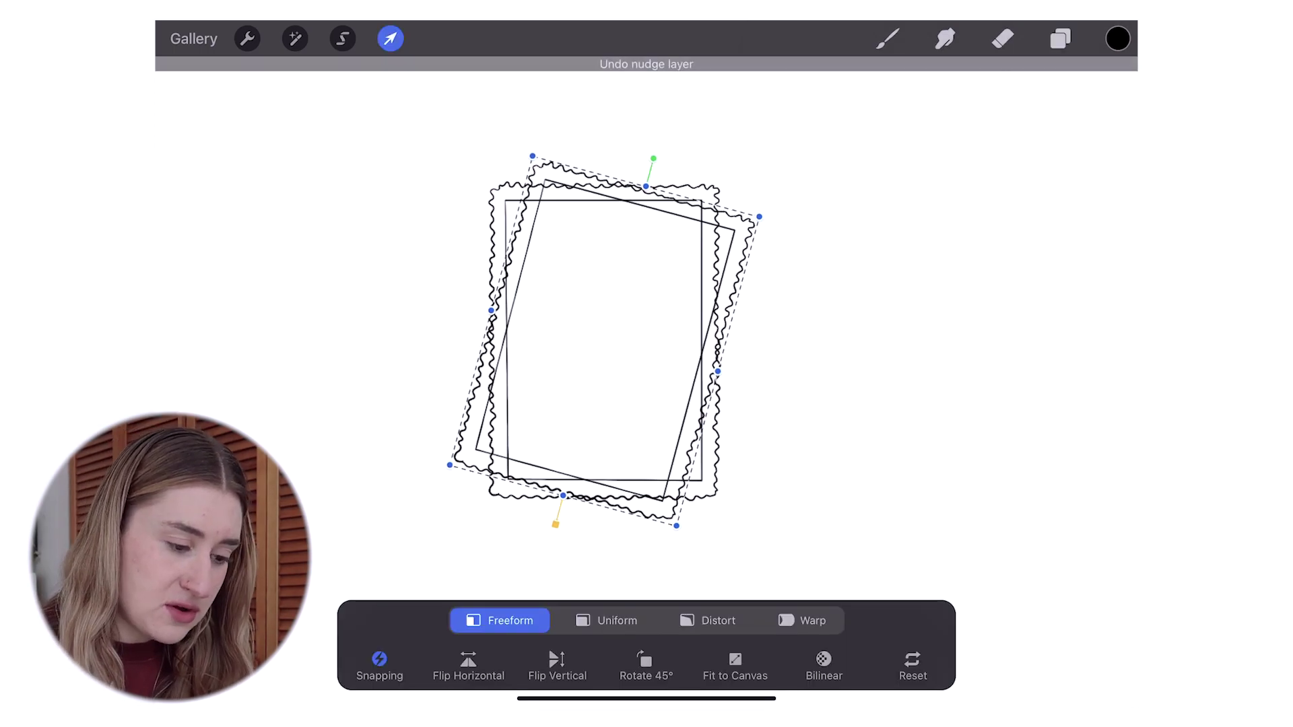
drag(722, 501, 731, 522)
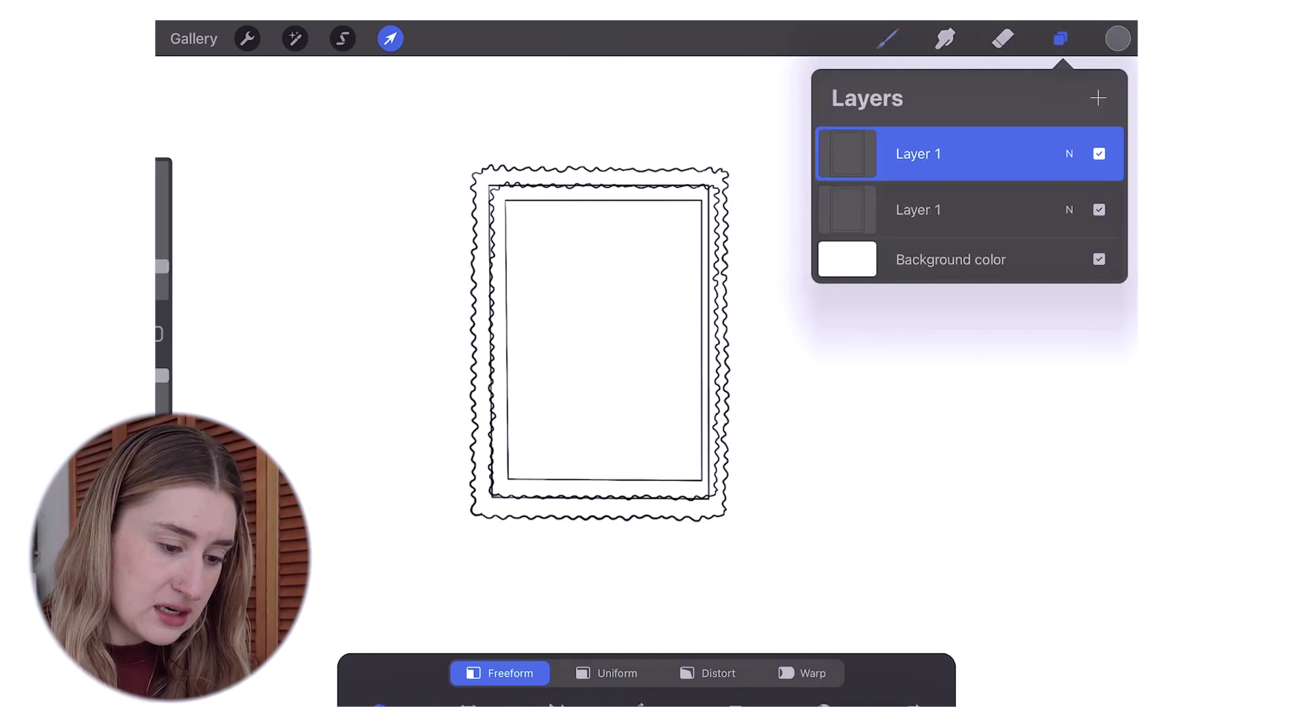
click(1061, 38)
Step: Duplicate the frame again and enlarge the third copy beyond the other two
drag(1010, 153, 876, 154)
click(1019, 153)
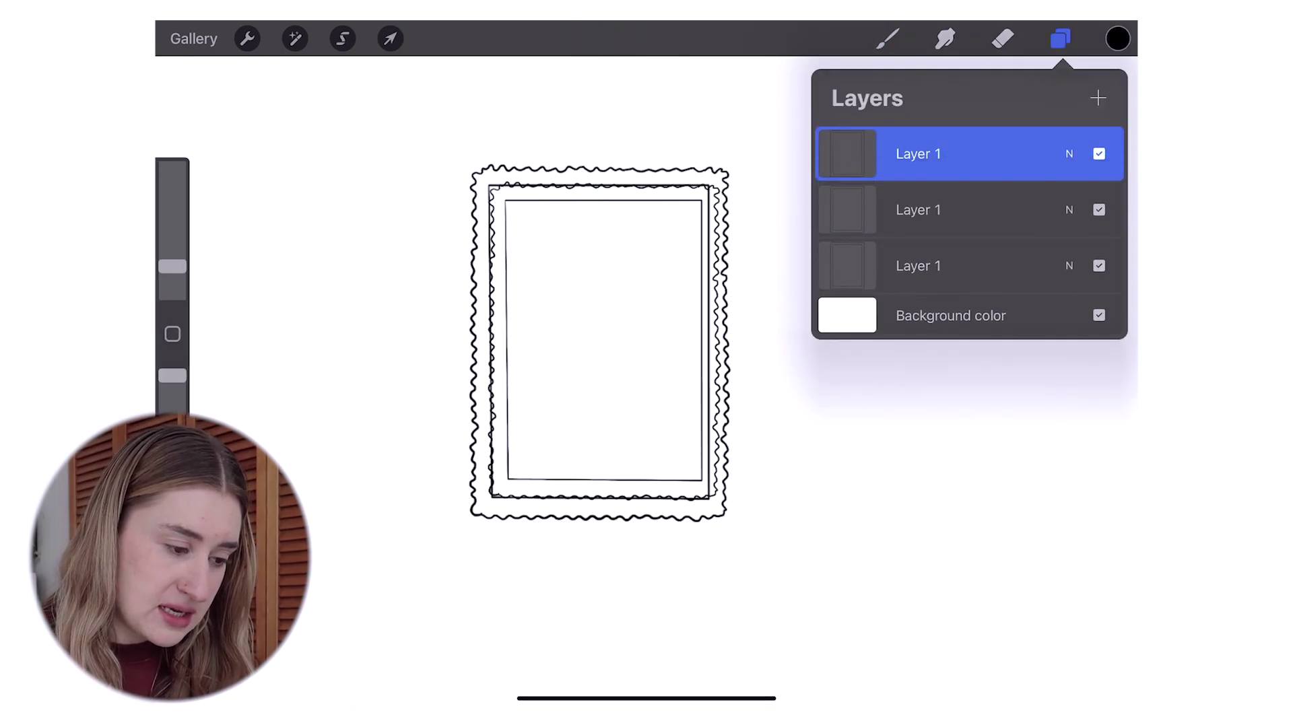
click(391, 38)
drag(730, 524, 748, 539)
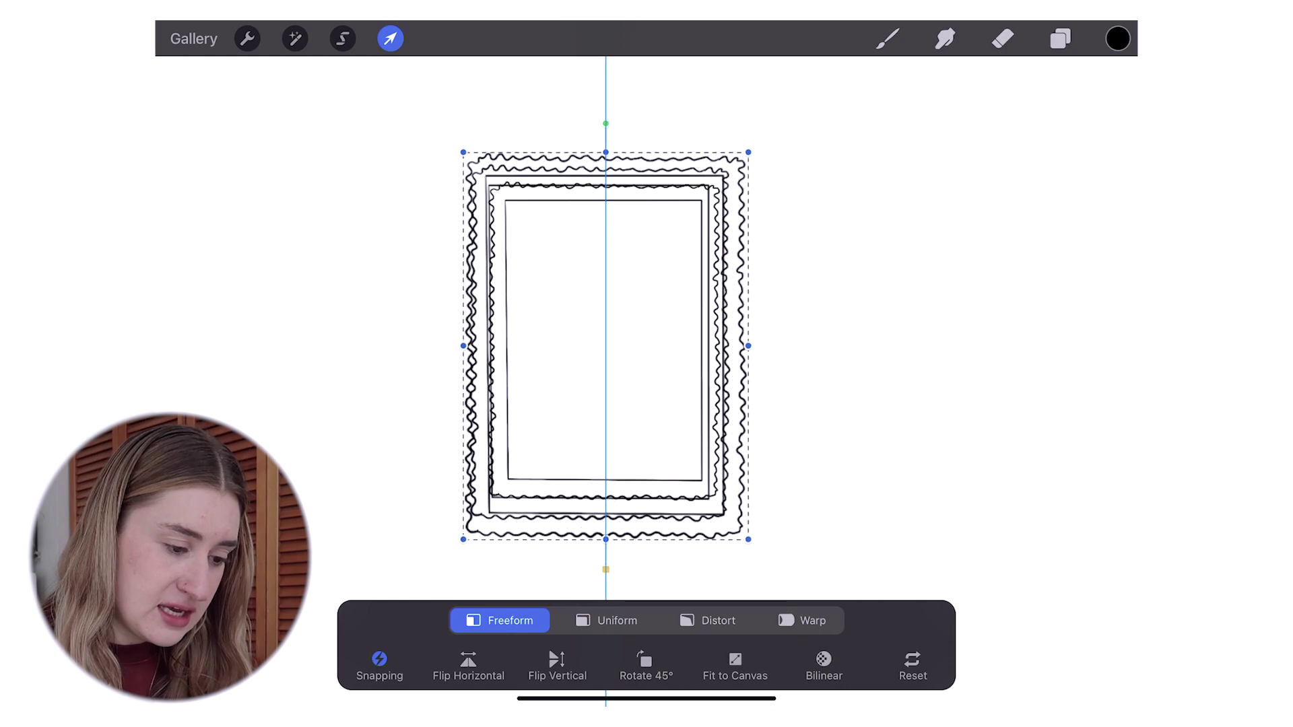
click(1061, 38)
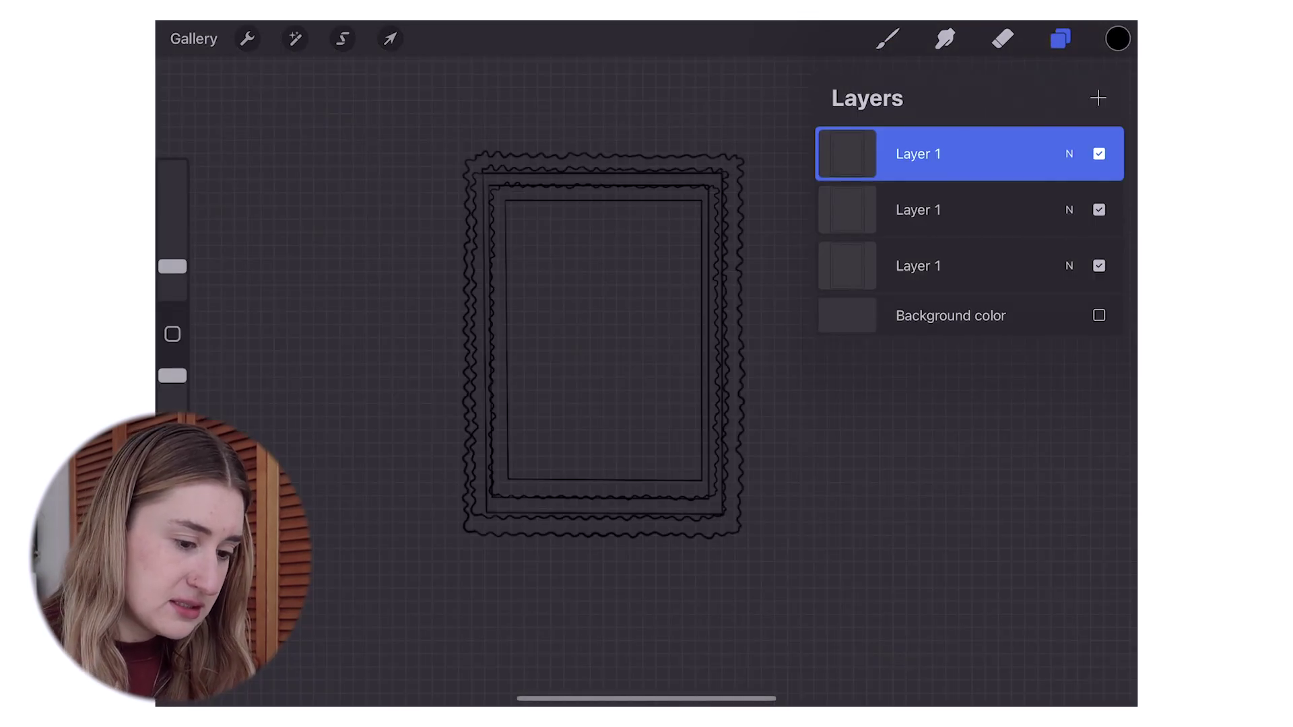
click(1061, 39)
Step: Export the stamp-frame animation as an animated GIF at 0.6 frames per second
click(247, 39)
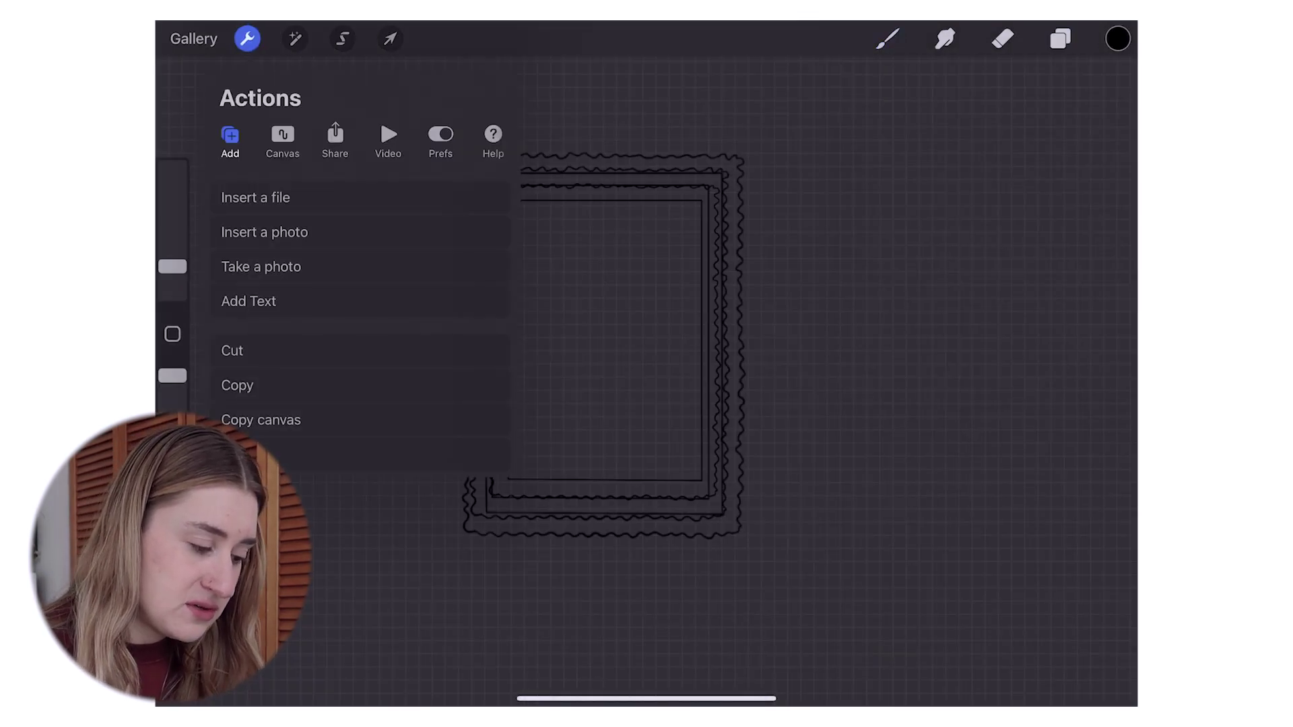
click(335, 142)
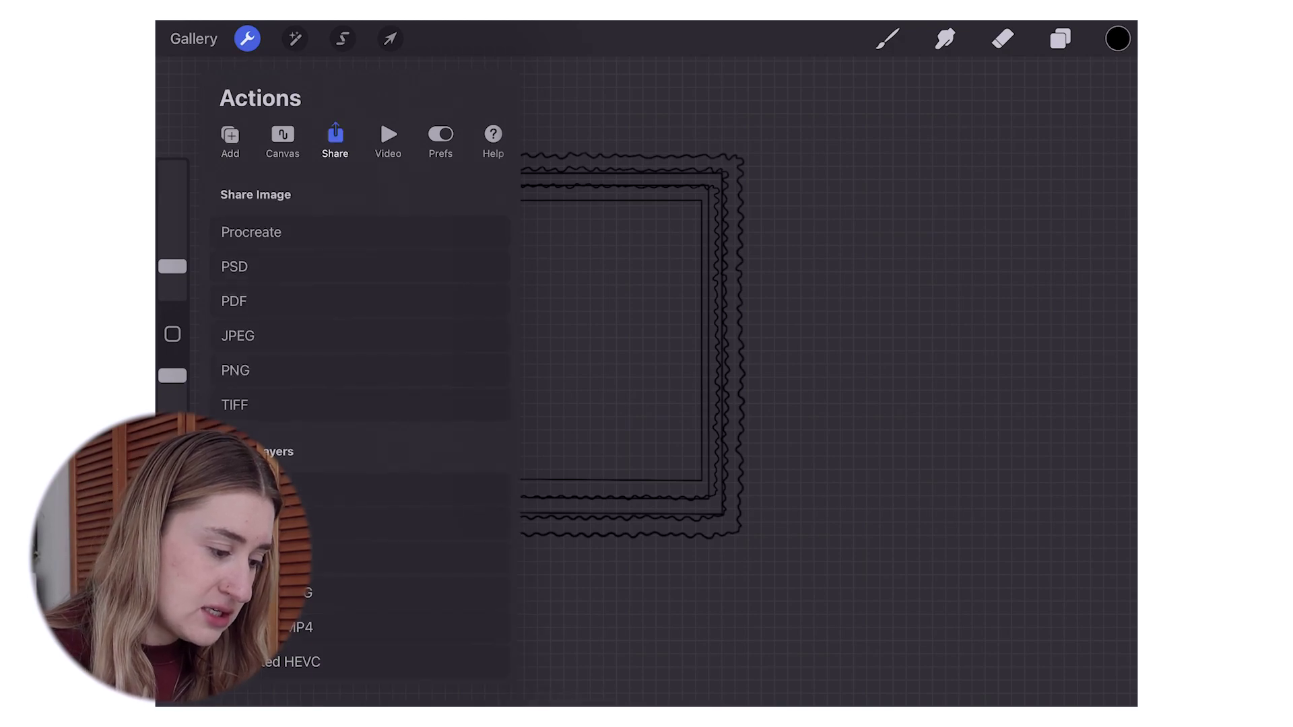
click(270, 551)
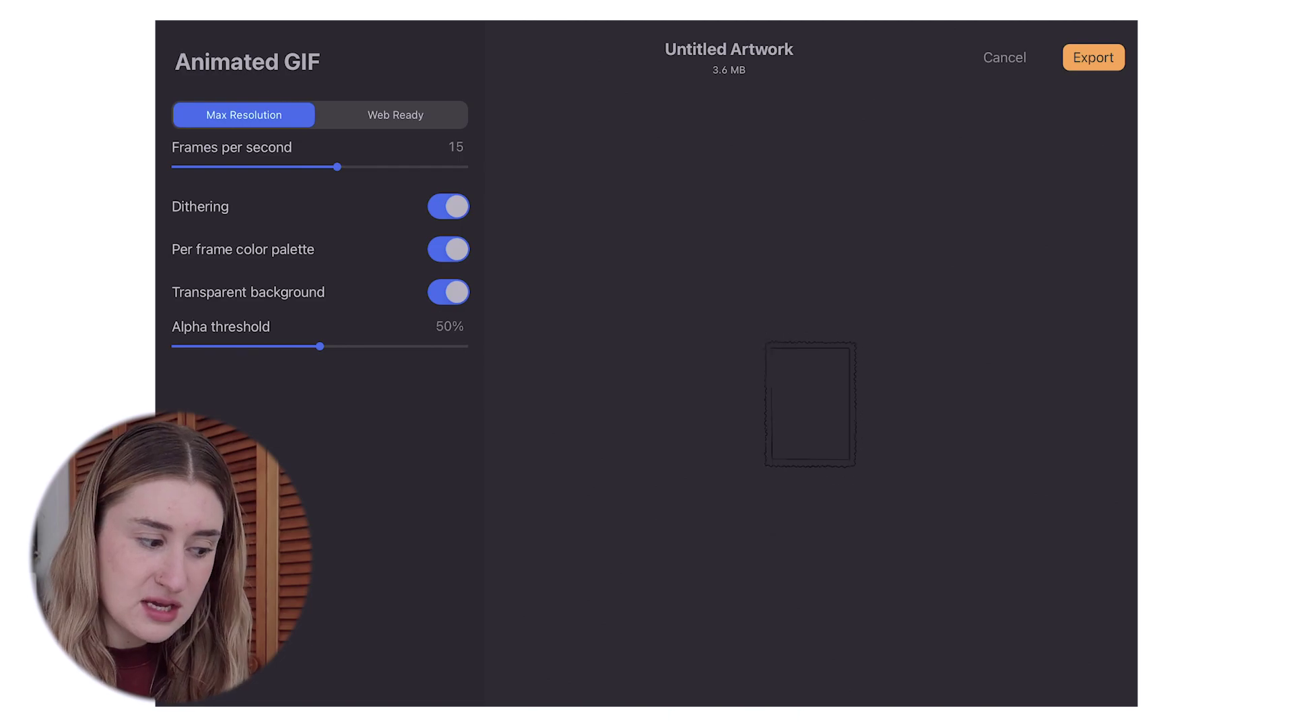
drag(337, 166, 215, 166)
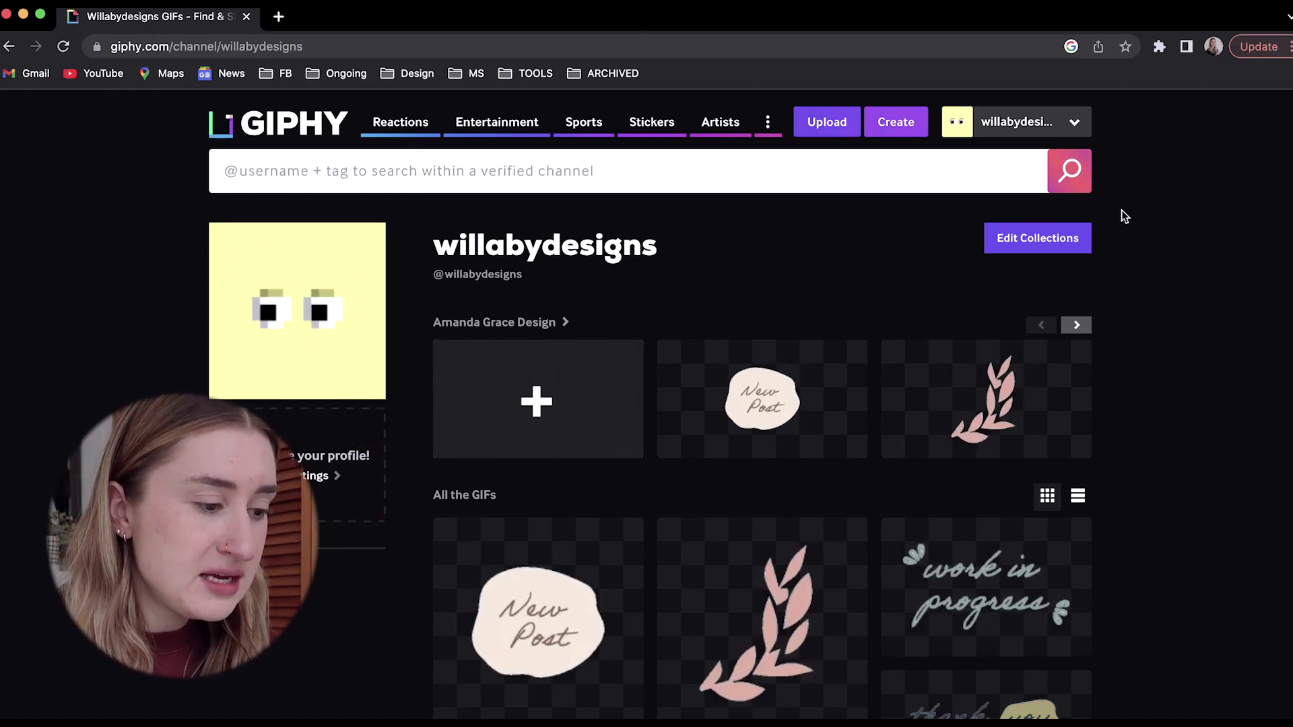
Step: Scroll through the willabydesigns channel's GIFs on GIPHY before heading to the homepage
scroll(1121, 209, down, 3)
scroll(1126, 212, up, 3)
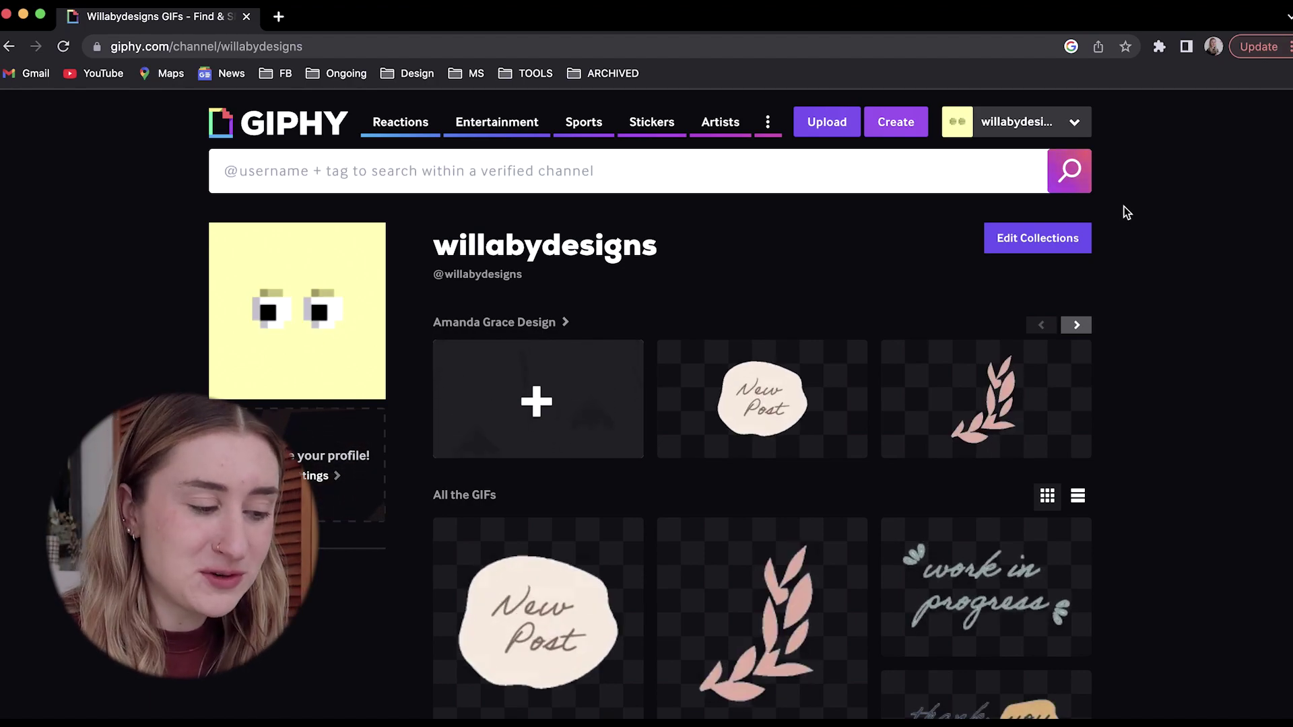
scroll(1156, 305, down, 1)
scroll(1155, 305, down, 3)
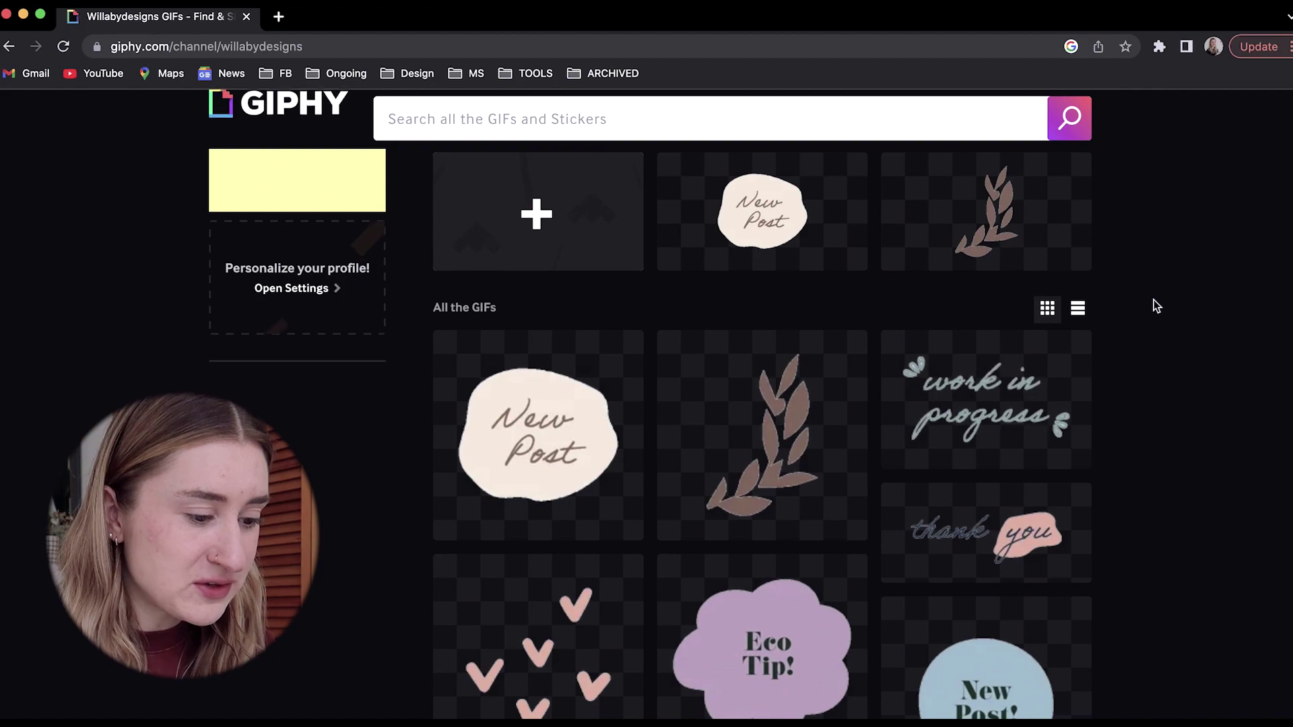
scroll(1155, 304, down, 3)
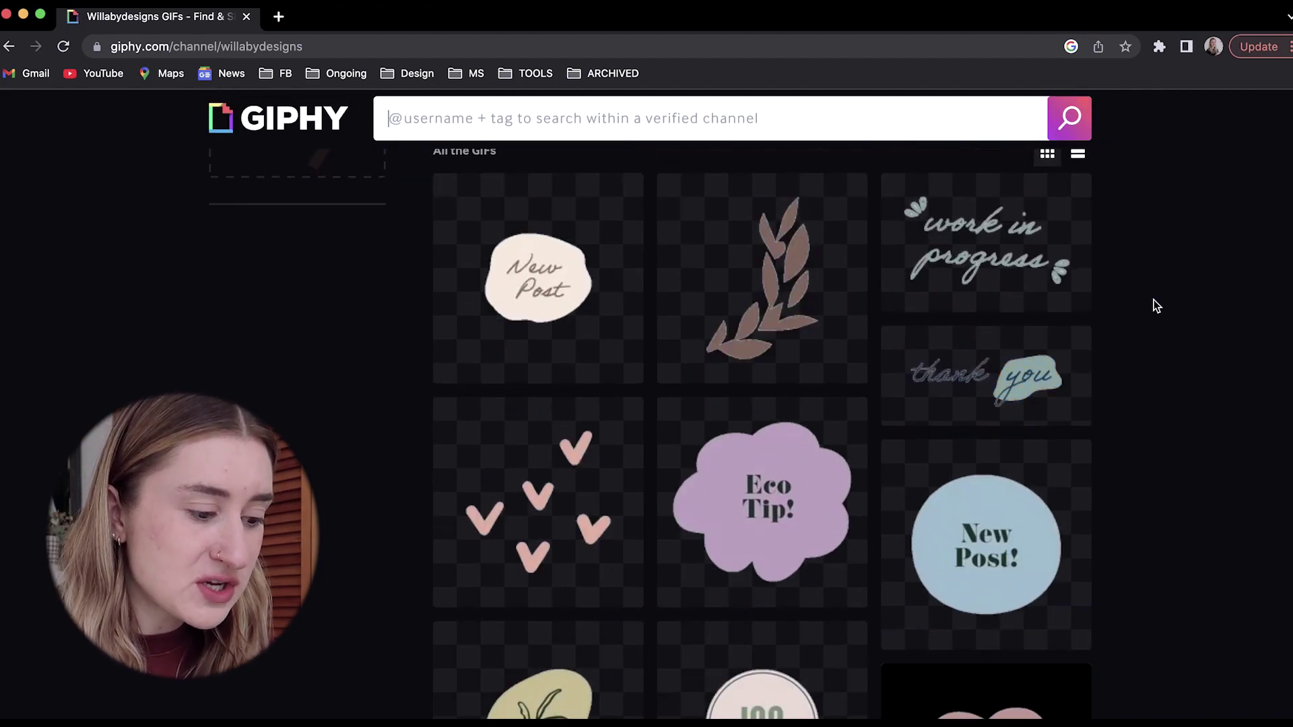
scroll(1156, 304, up, 3)
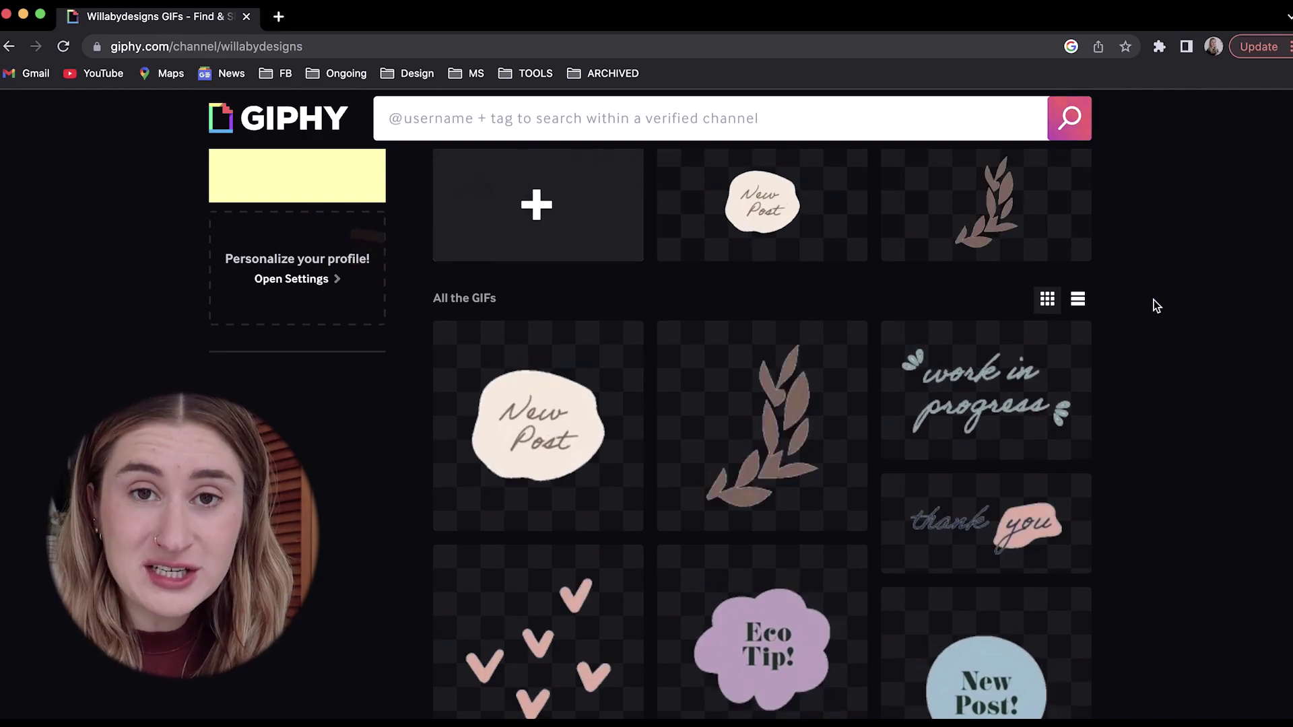
scroll(1153, 300, down, 3)
right_click(1154, 301)
click(1139, 249)
scroll(1139, 249, down, 3)
scroll(1140, 250, up, 10)
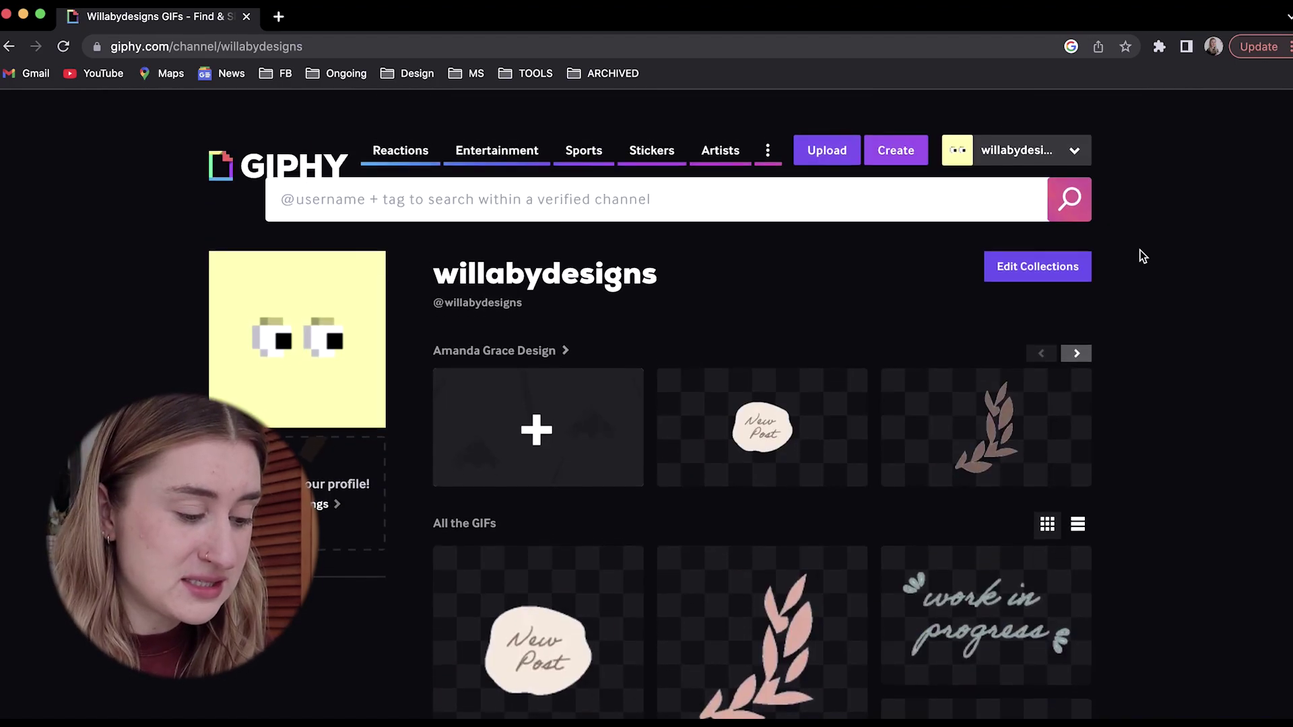
scroll(1139, 249, down, 1)
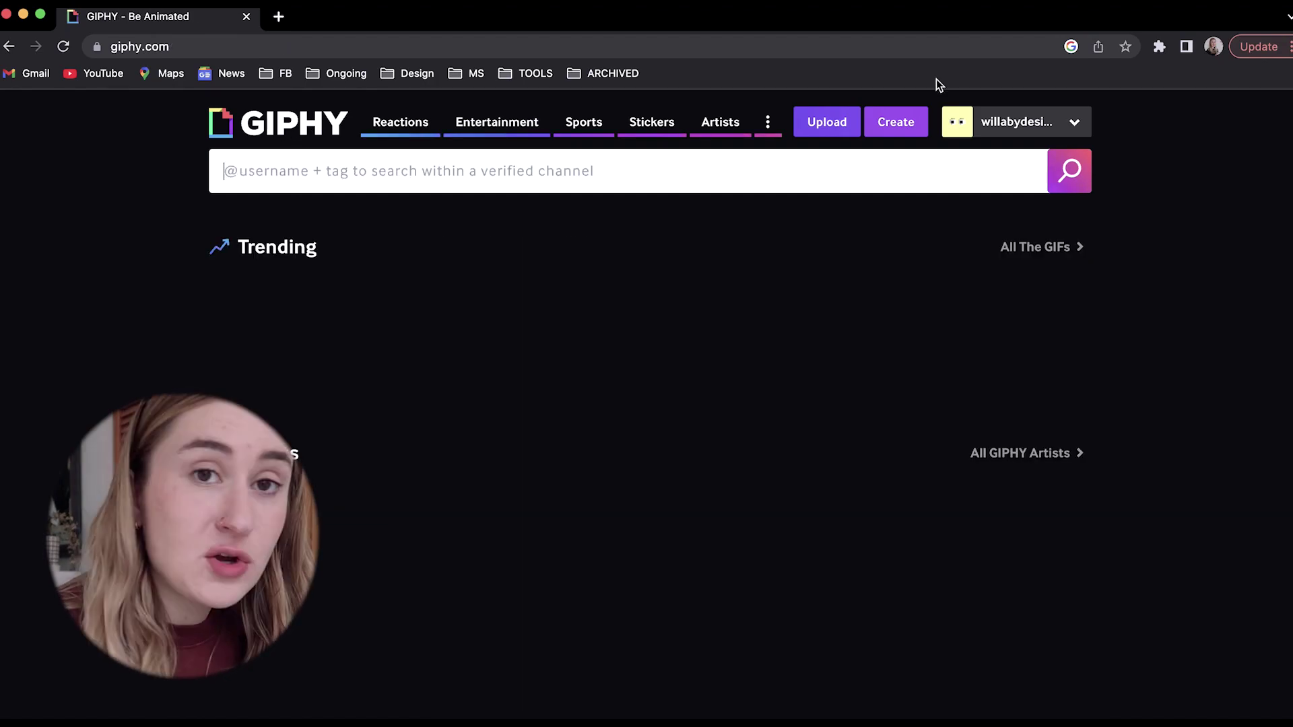
Step: Upload WS.gif, the kangaroo file, to GIPHY as a sticker
click(837, 130)
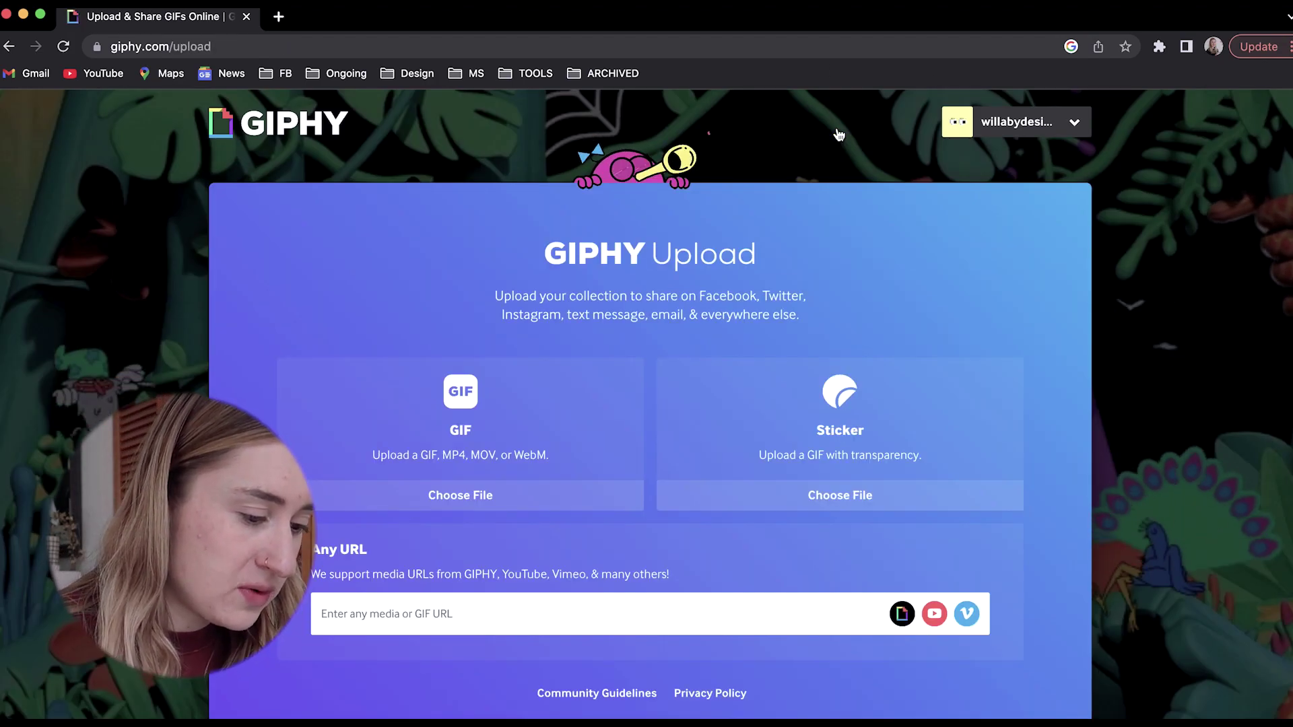
click(862, 497)
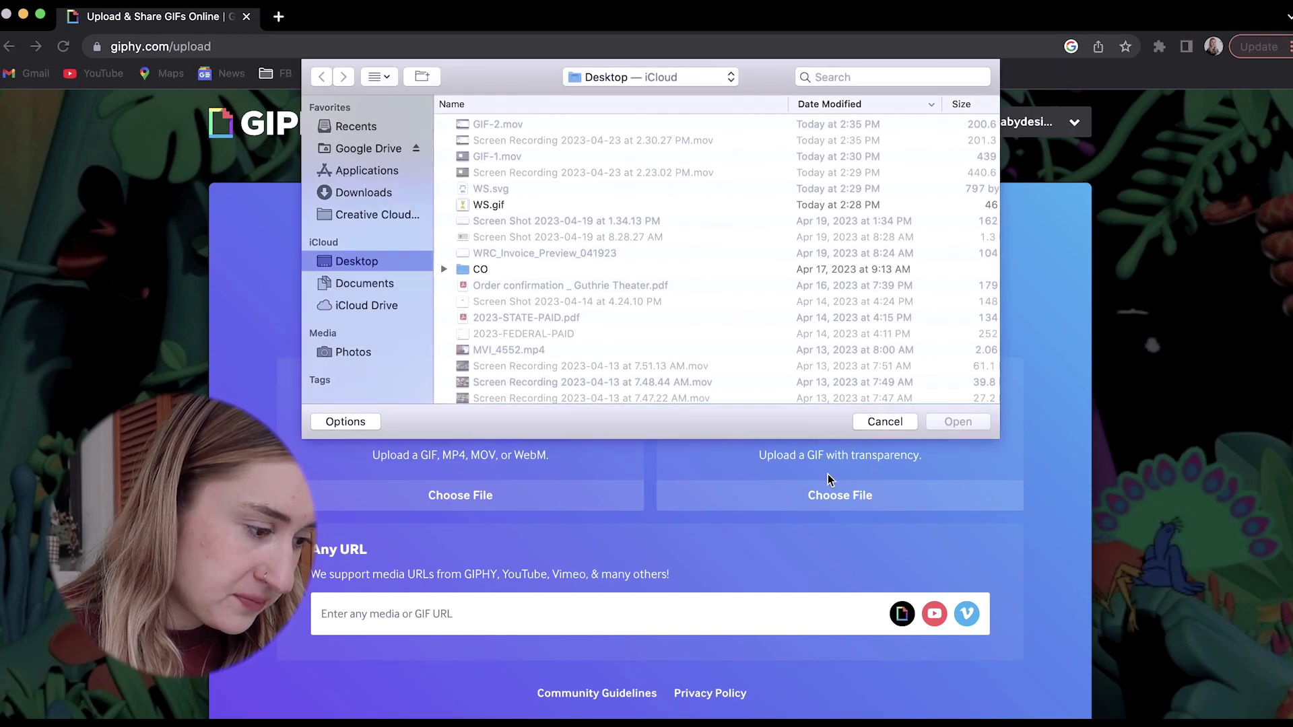
click(491, 205)
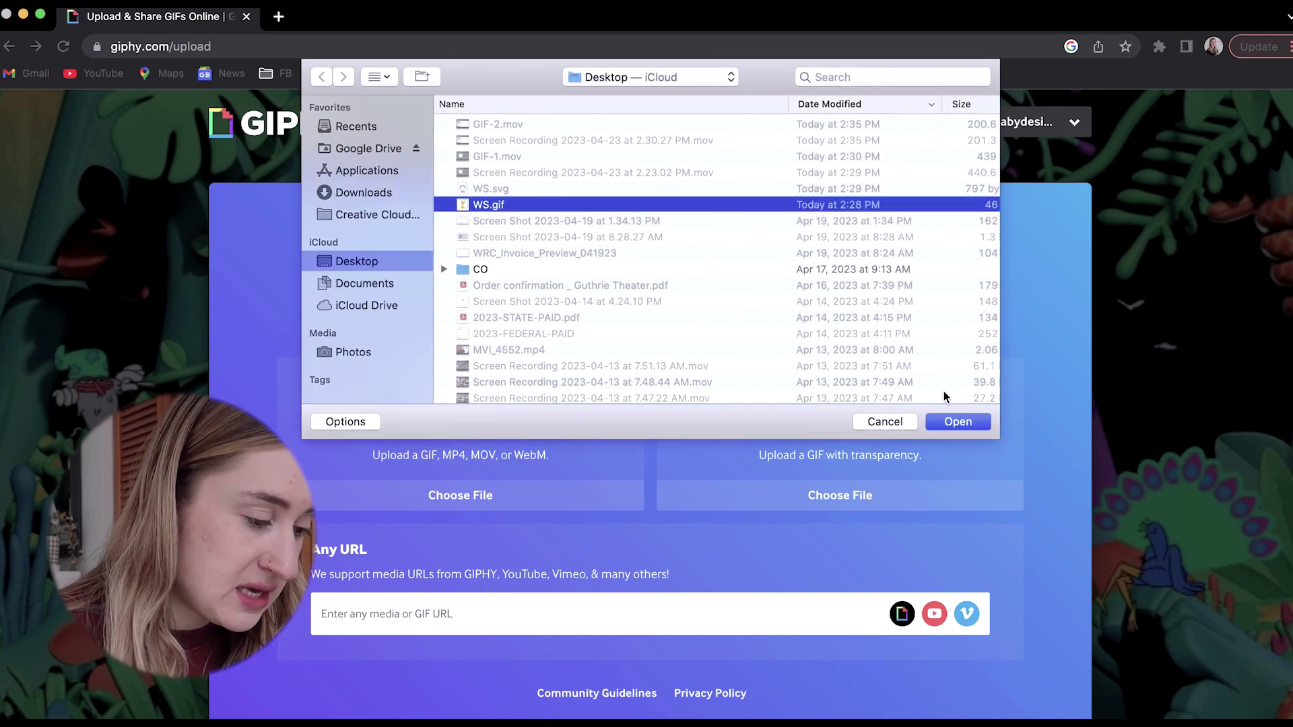
click(963, 420)
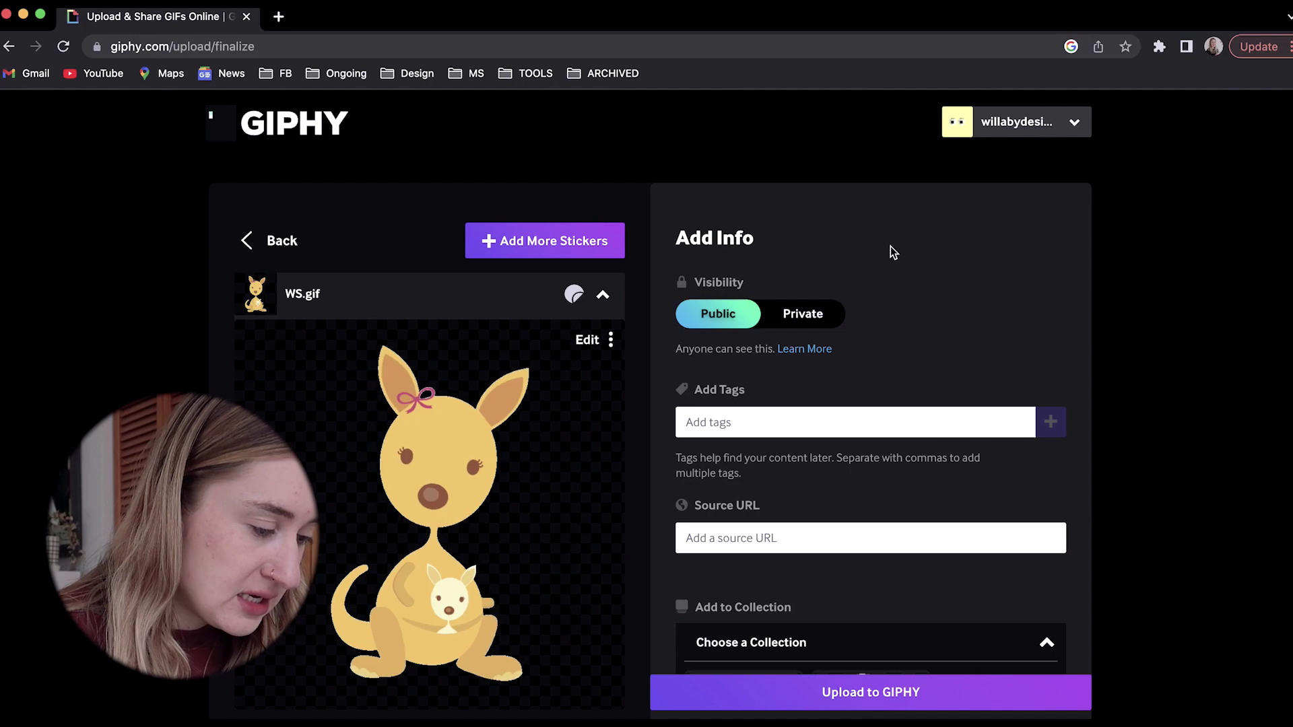
Step: Enter the tags Upscale Wee-Sale, WeeSale and Wee-Sale for the sticker
scroll(727, 336, down, 2)
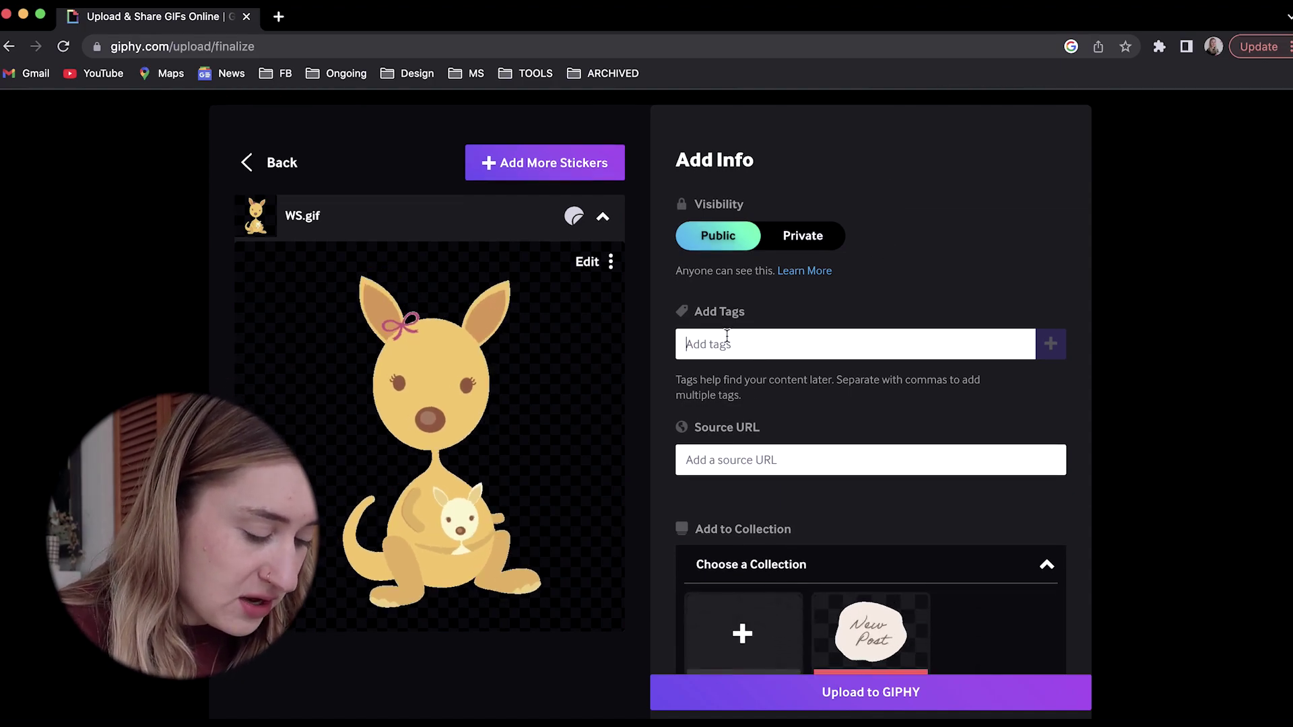
text(Upscale W)
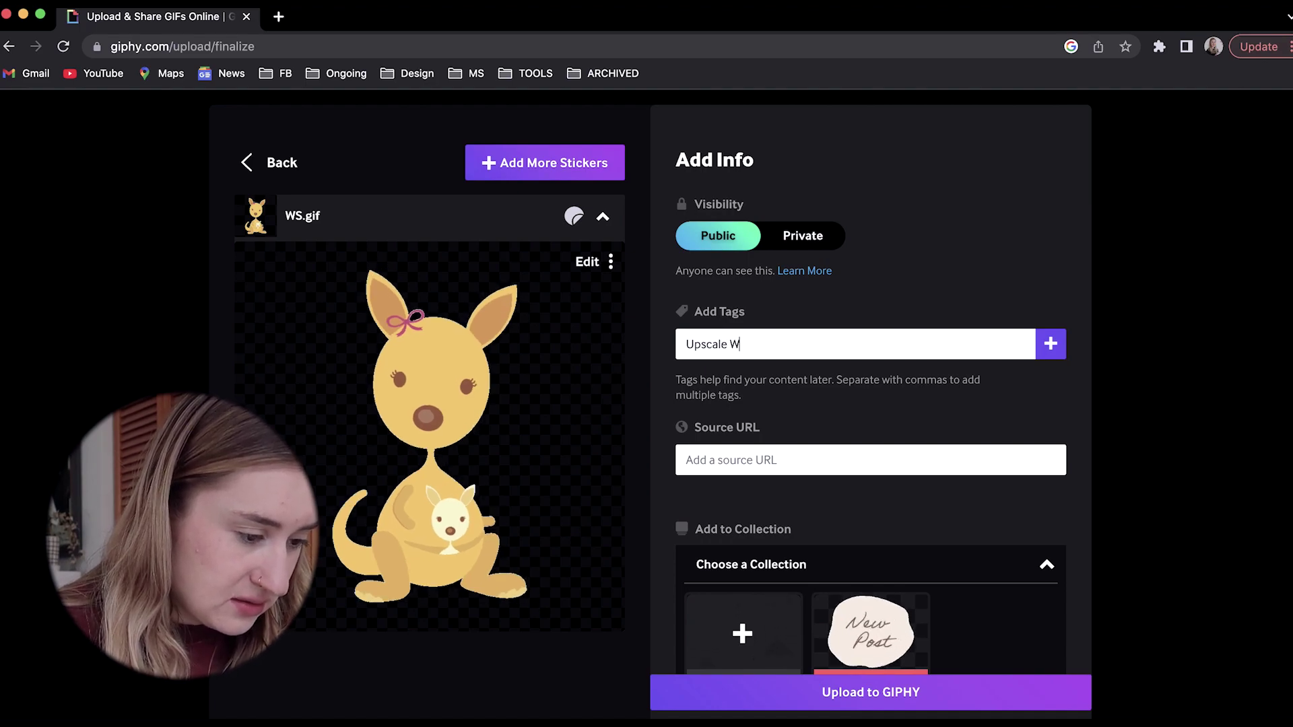
text(ee-Sae)
key(BackSpace)
text(le,)
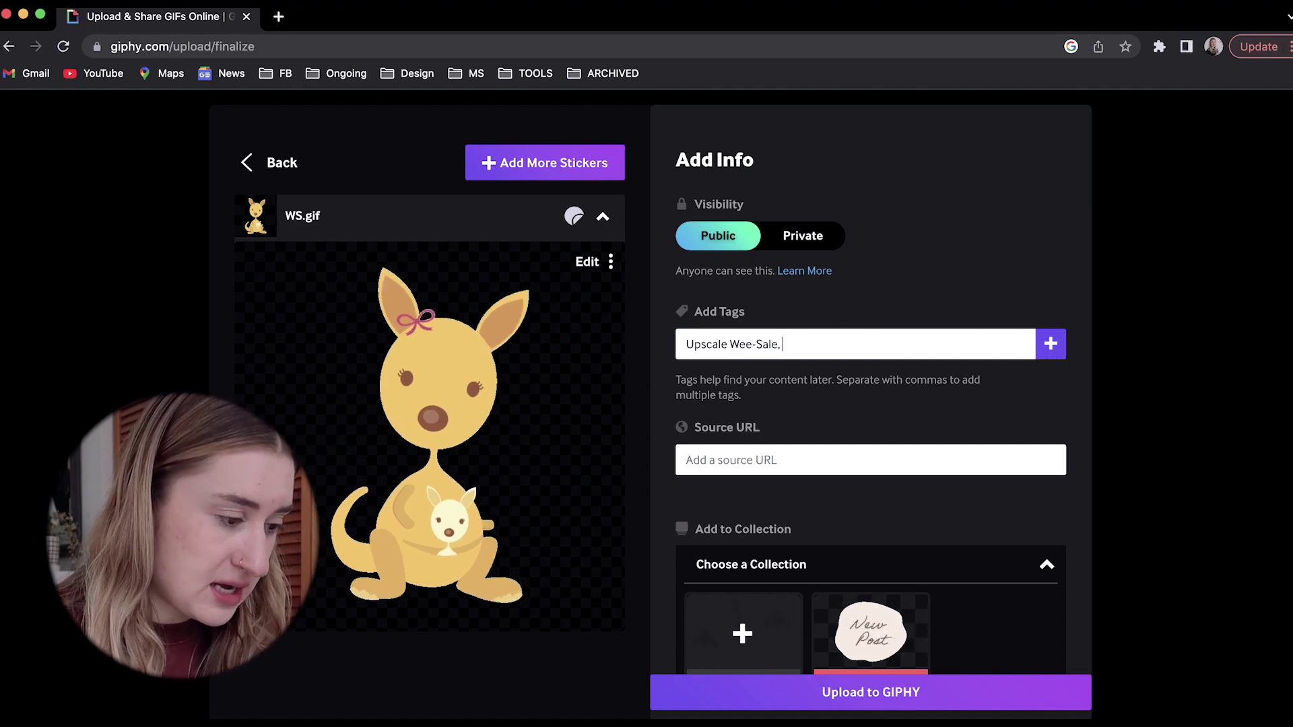
text(WeeSale,)
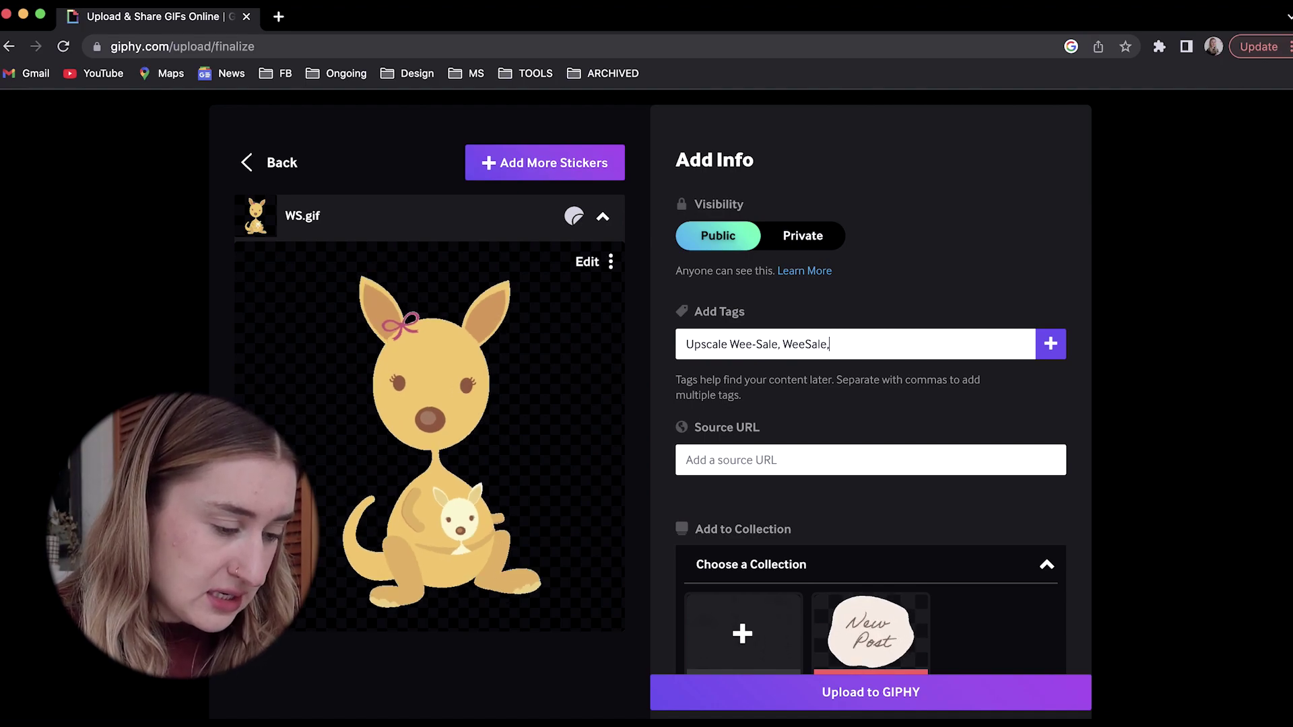
text( e-)
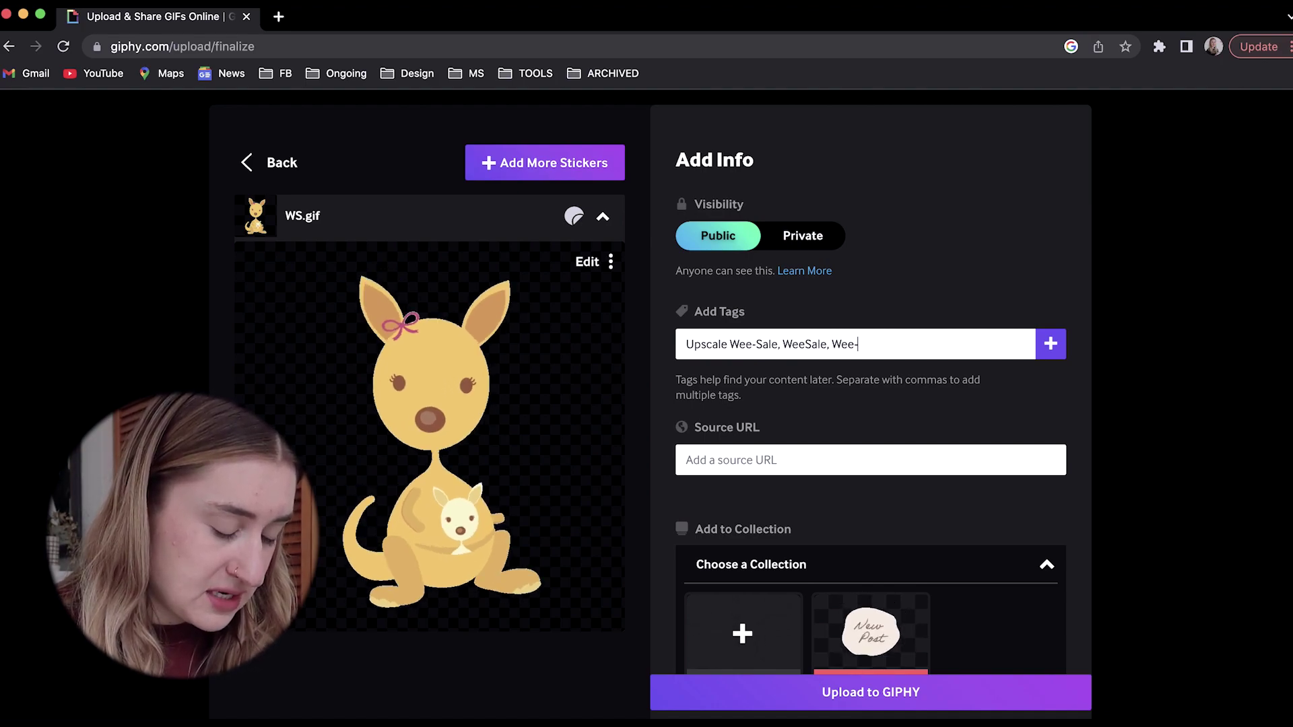
text(Sale)
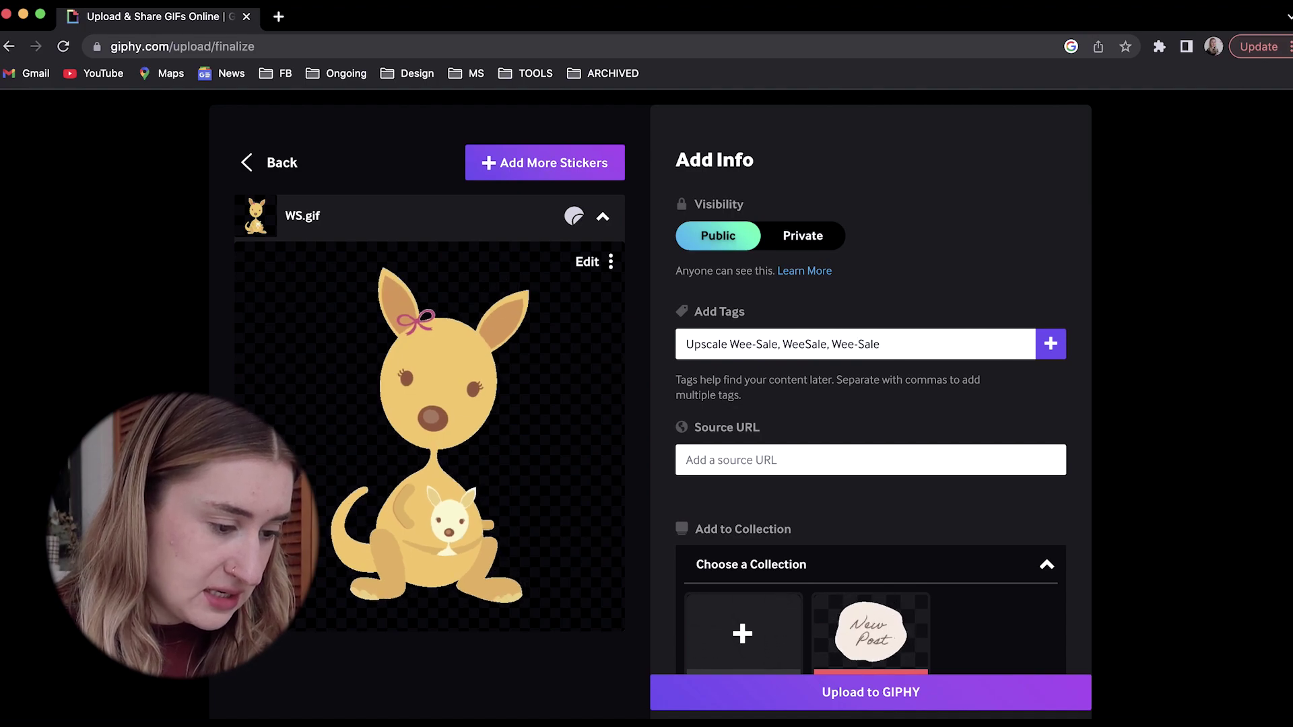
text(, WeeSale)
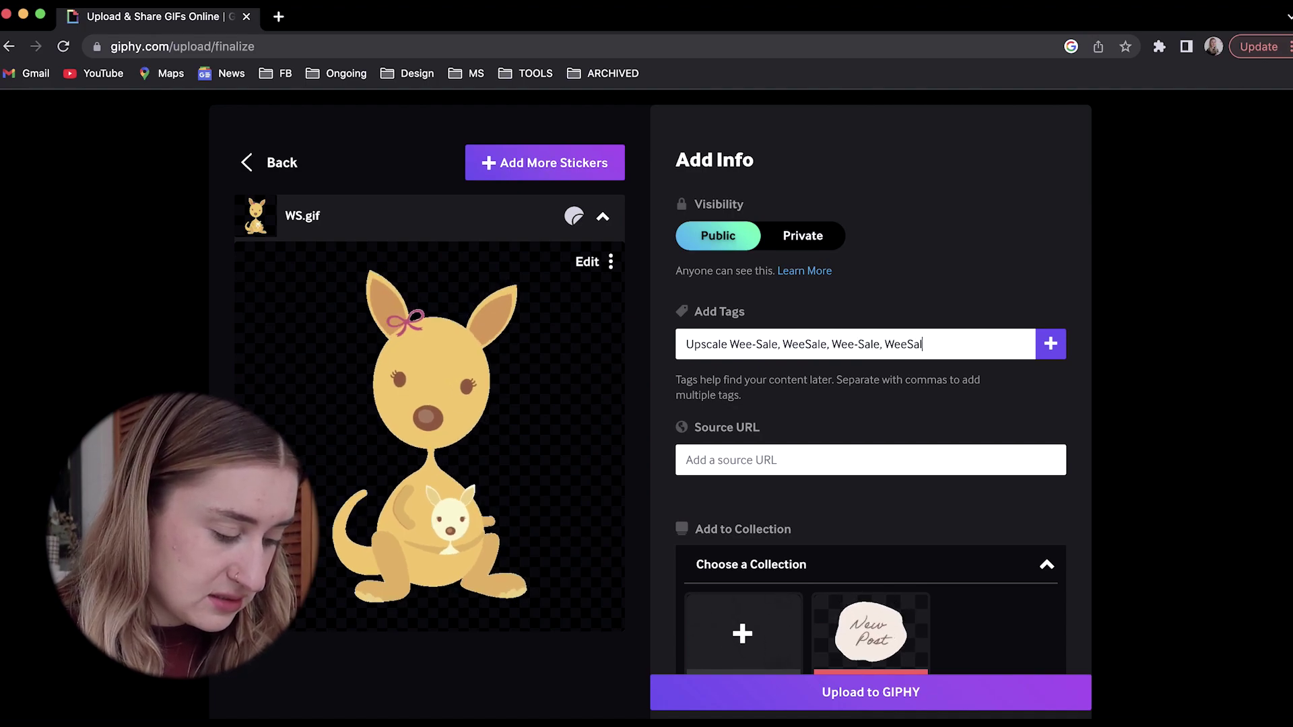
Step: Add the three tags and create a new 'Upscale WeeSale' collection for the sticker
click(1057, 353)
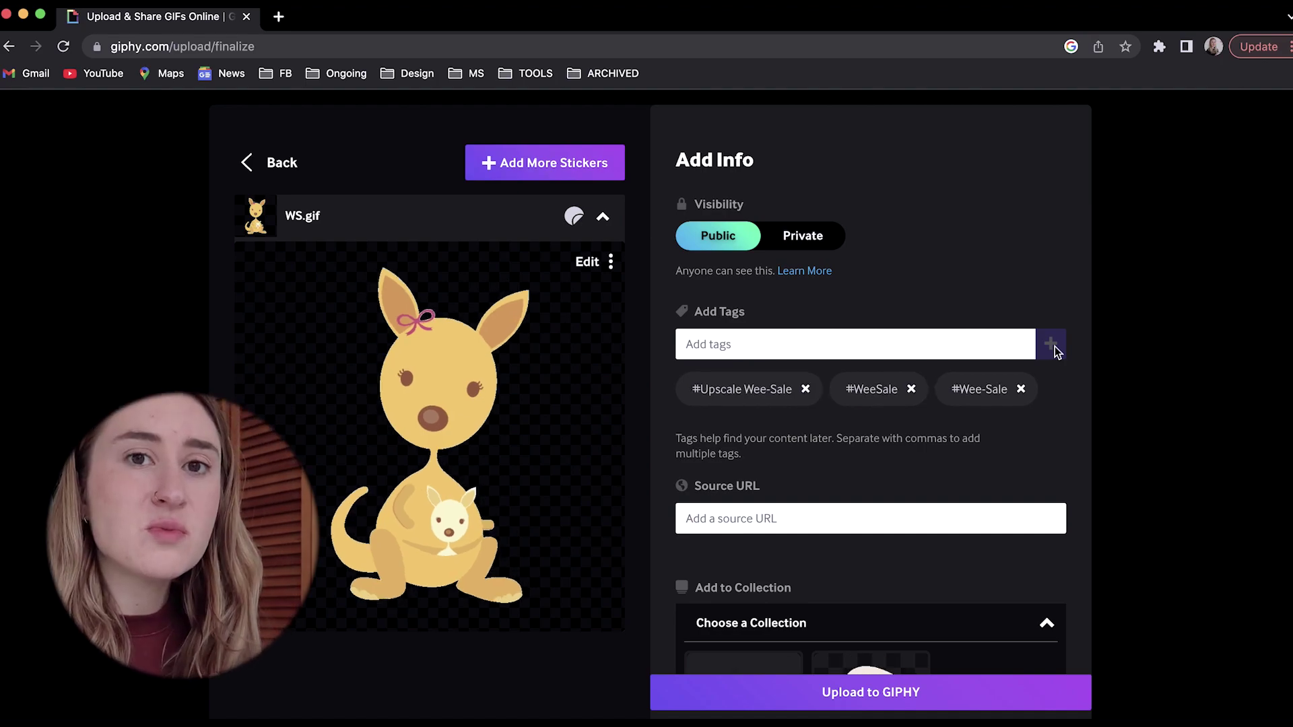
scroll(866, 511, down, 3)
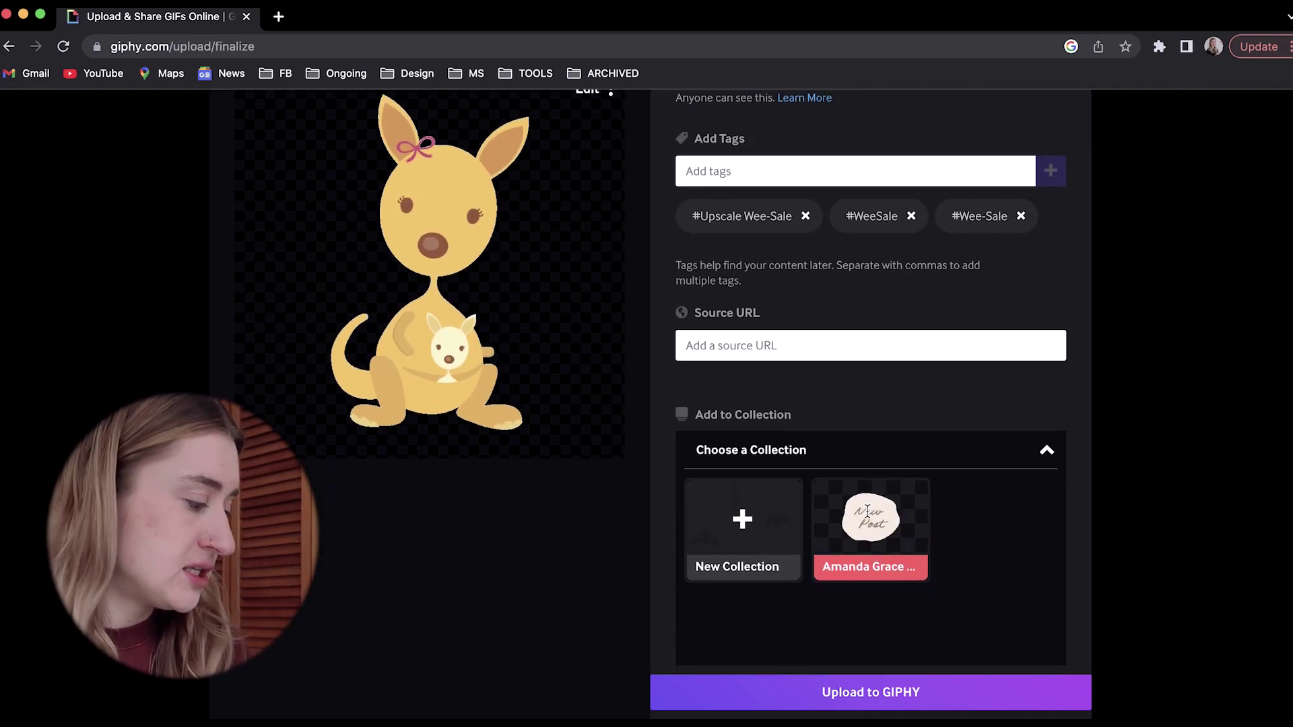
click(733, 540)
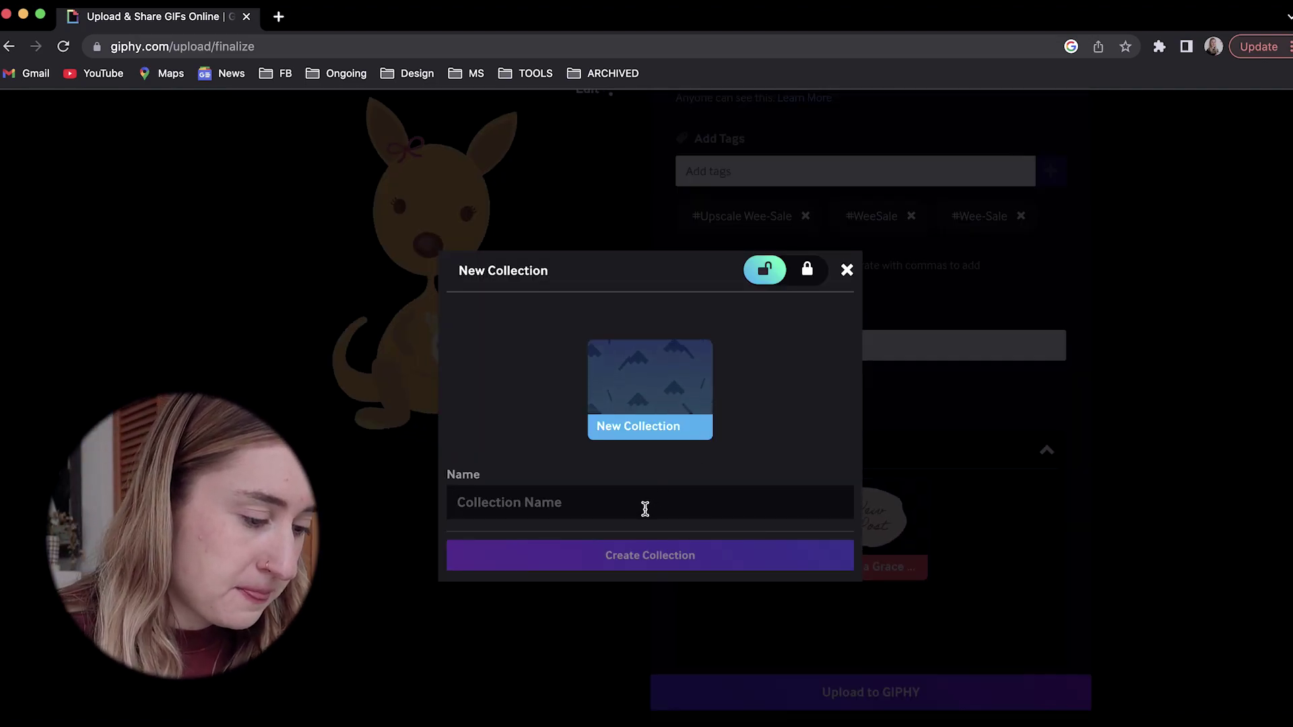
text(Up)
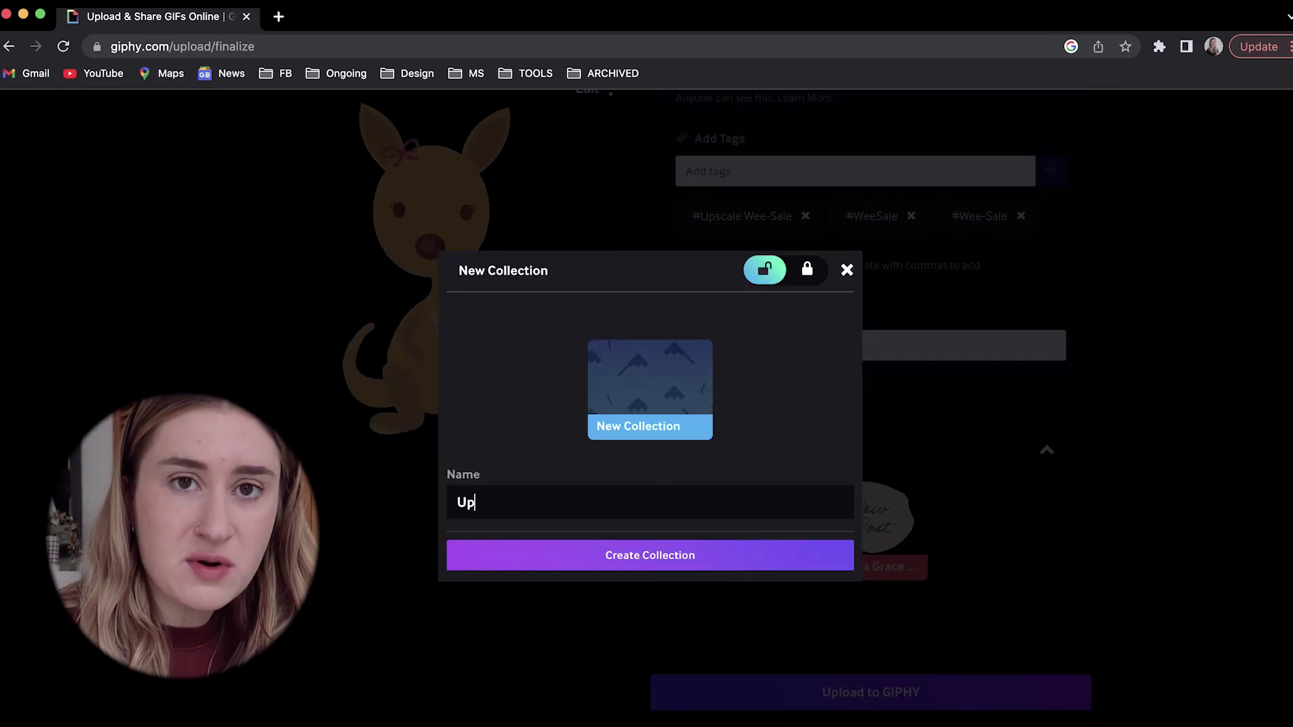
text(scale Wee)
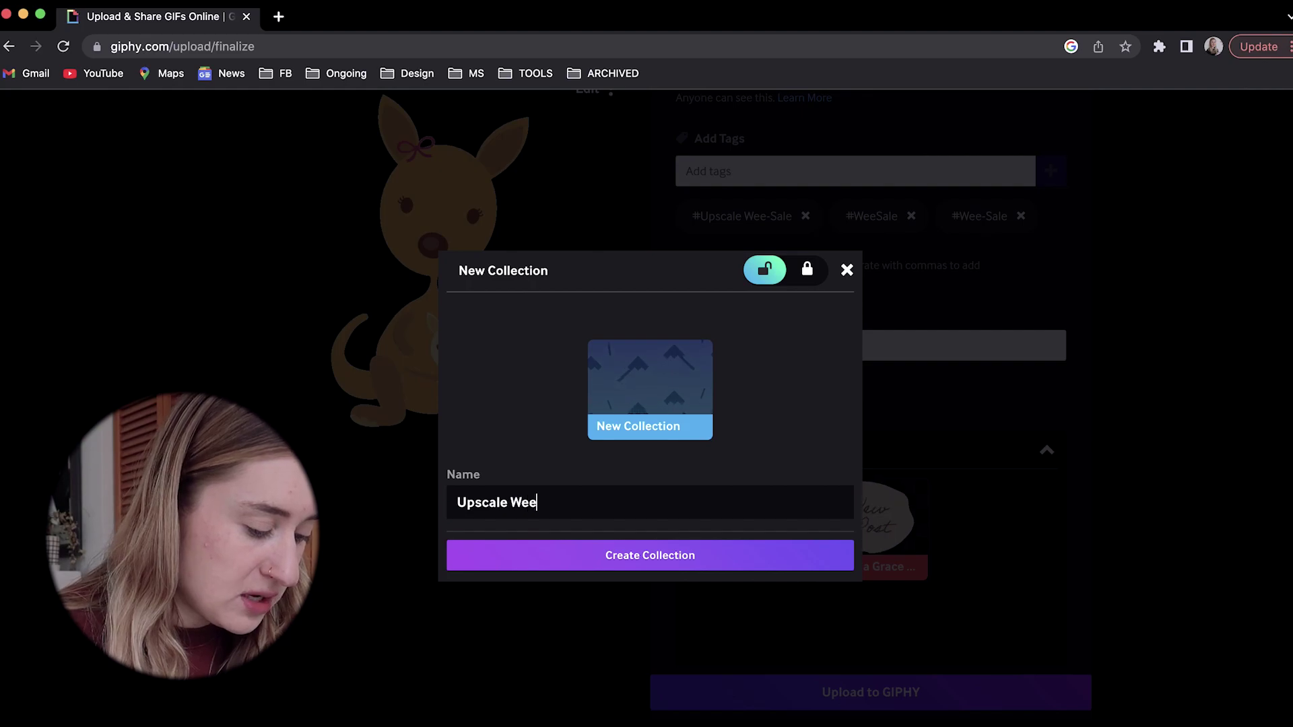
text(Sale)
click(612, 554)
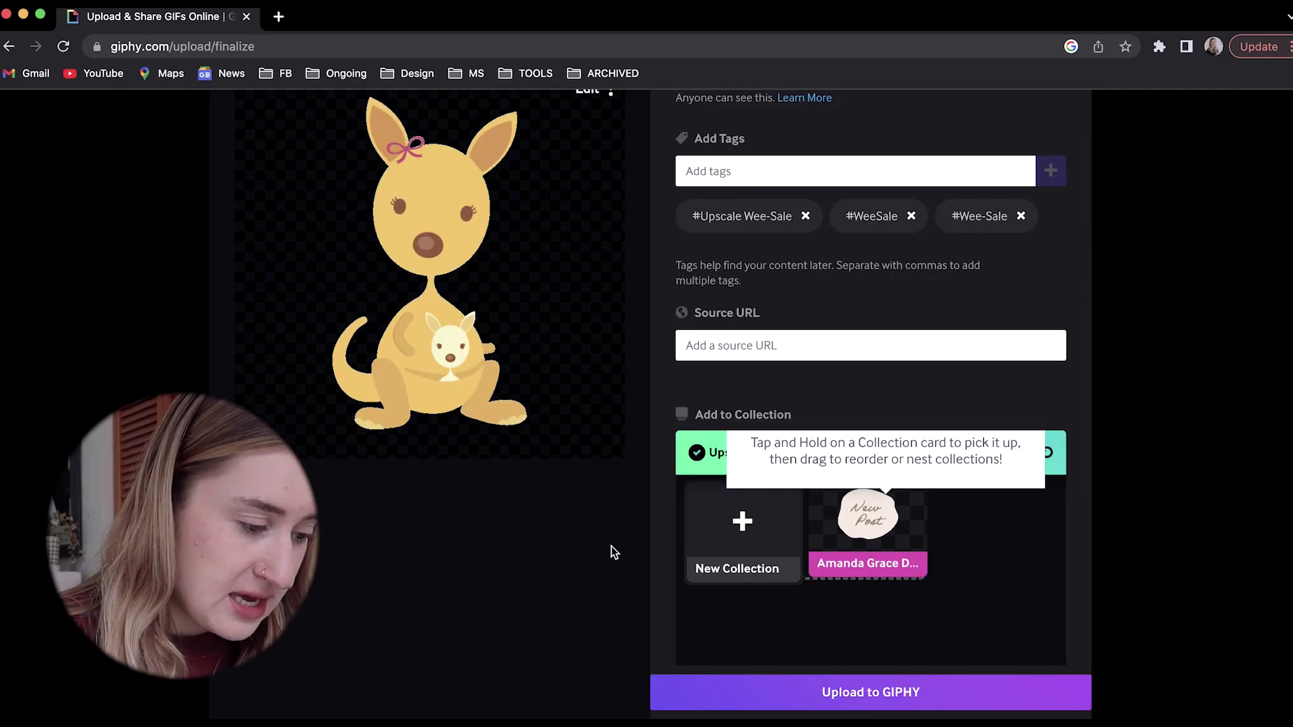
Step: Dismiss the reopened collection form and upload the kangaroo sticker to GIPHY
click(726, 557)
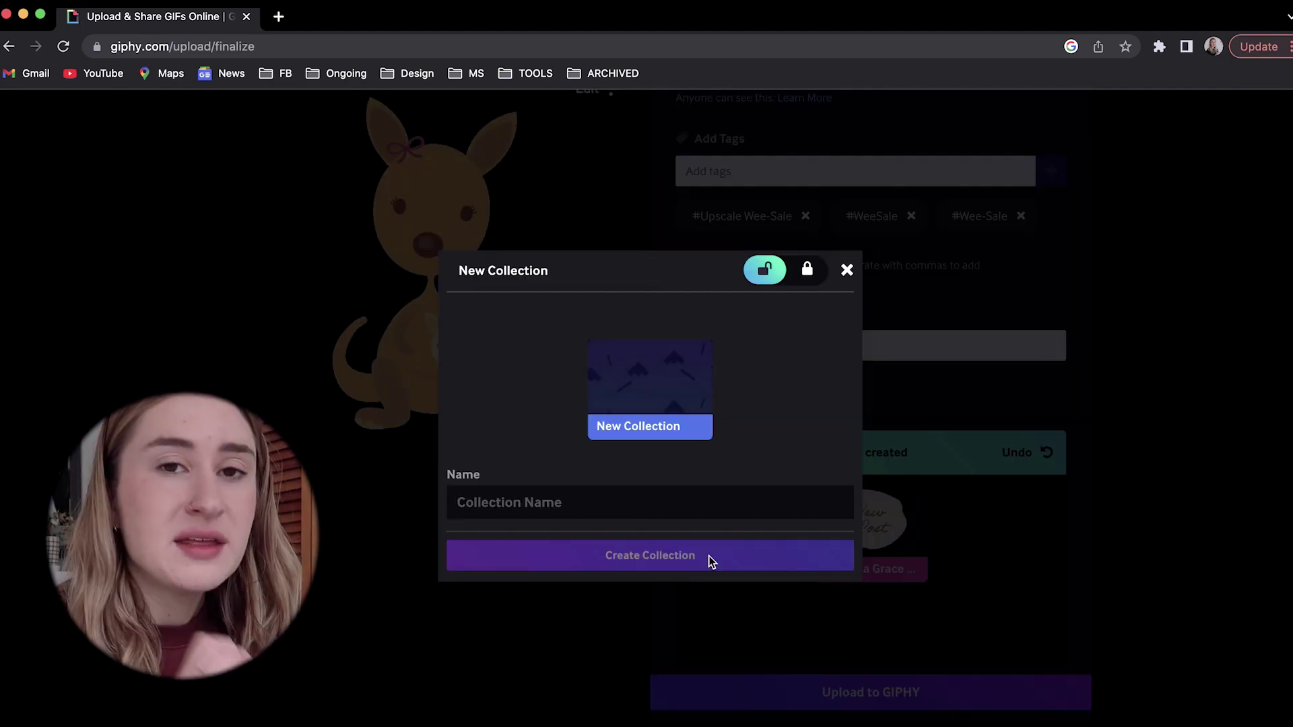
click(846, 269)
mouse_move(870, 535)
click(927, 697)
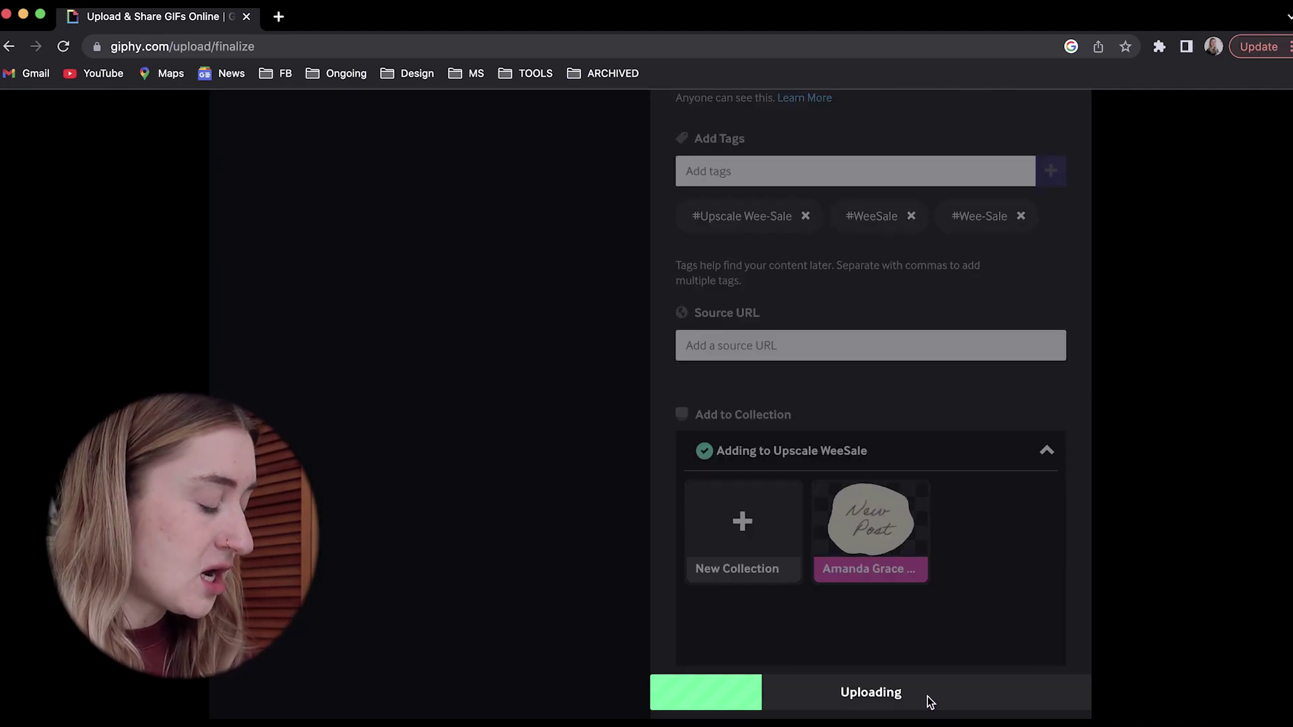